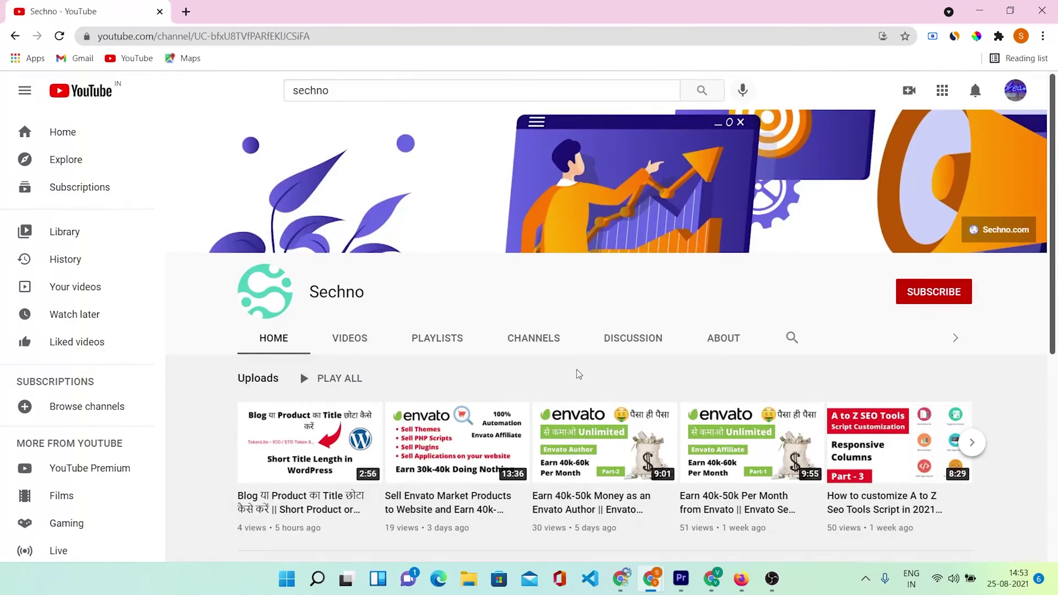
Step: Subscribe to the Sechno channel and set its bell notifications to All
click(935, 292)
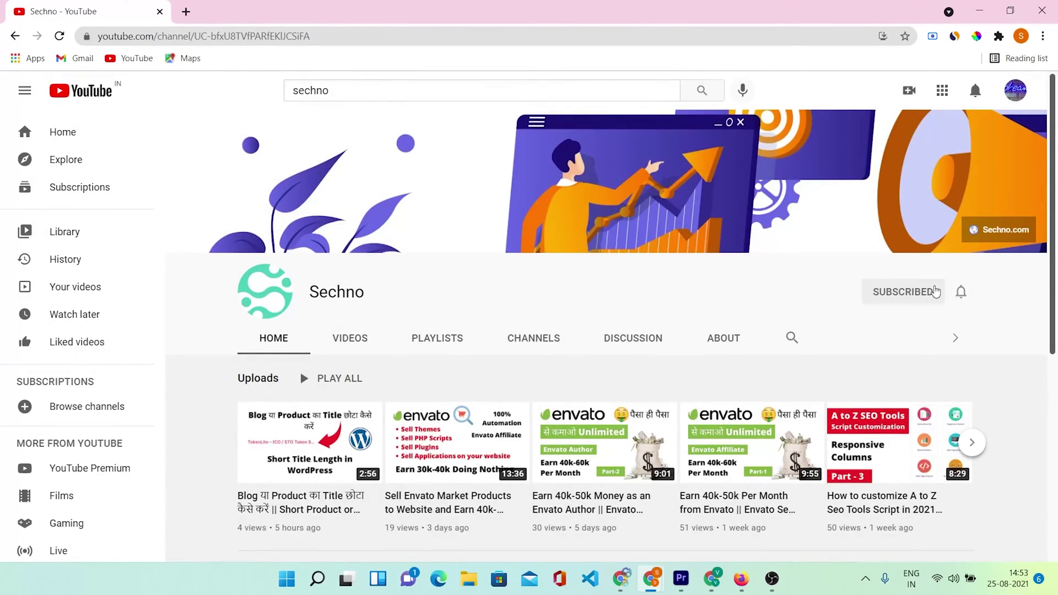
click(961, 292)
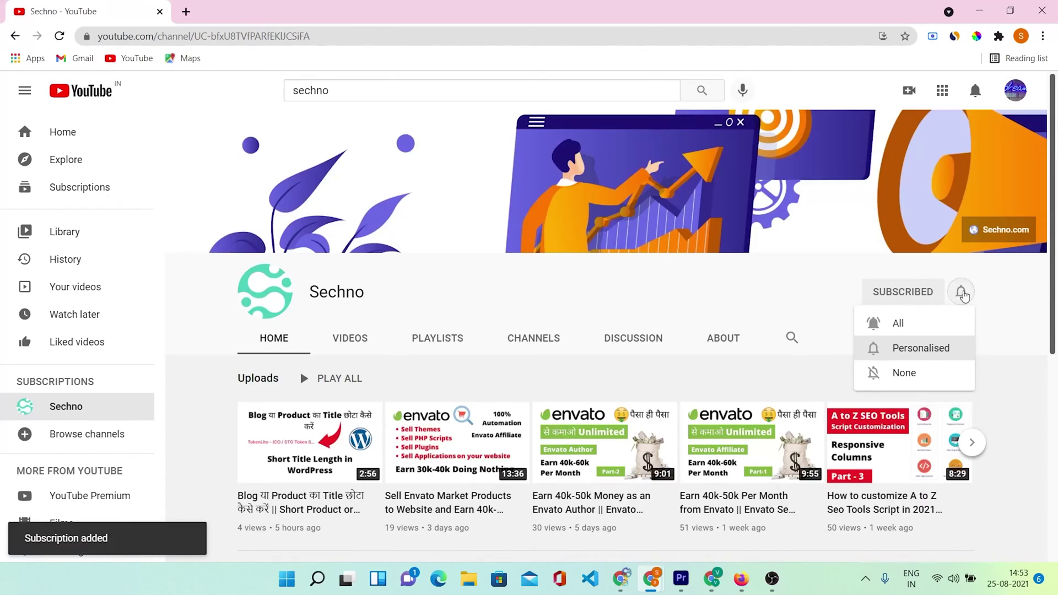
click(926, 322)
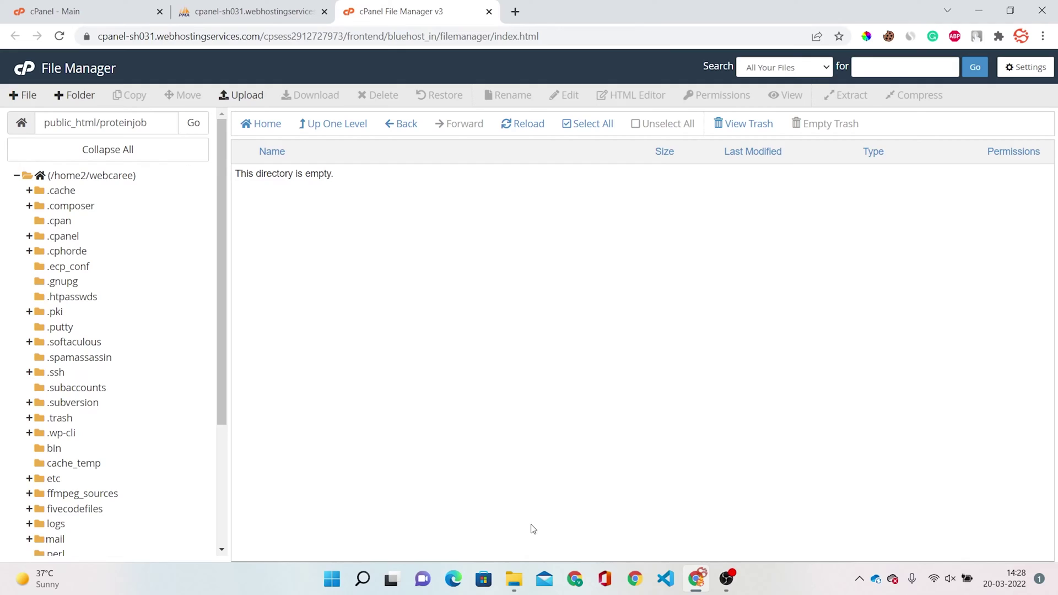
Step: Bring up File Explorer at Downloads > trafficlab-traffic-exchange-platform-Purchased-v1.1
click(513, 577)
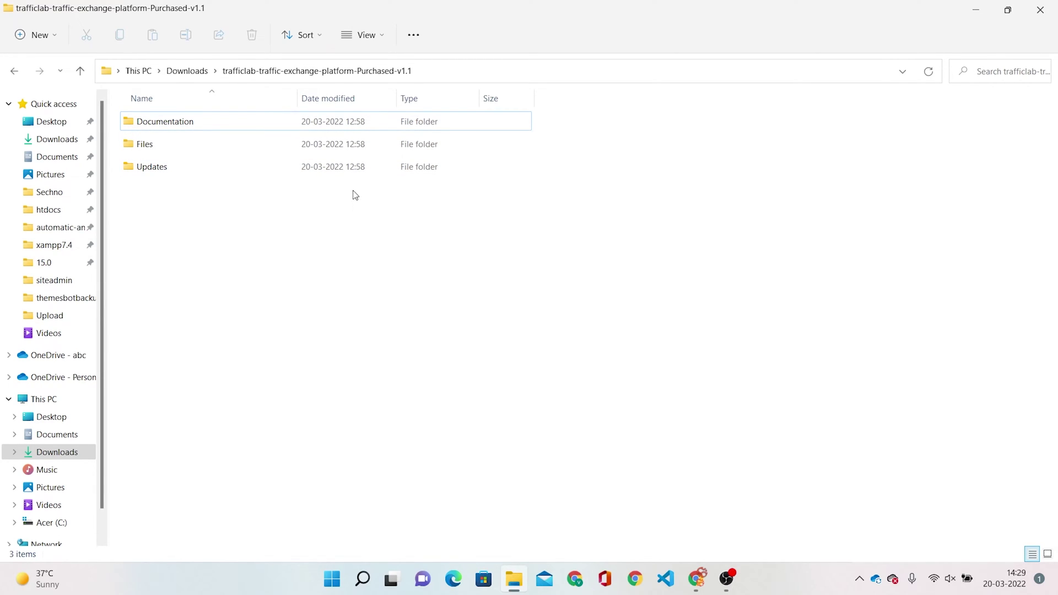
Step: Archive assets, core, install, .htaccess and index.php into a ZIP named Files.zip
click(187, 150)
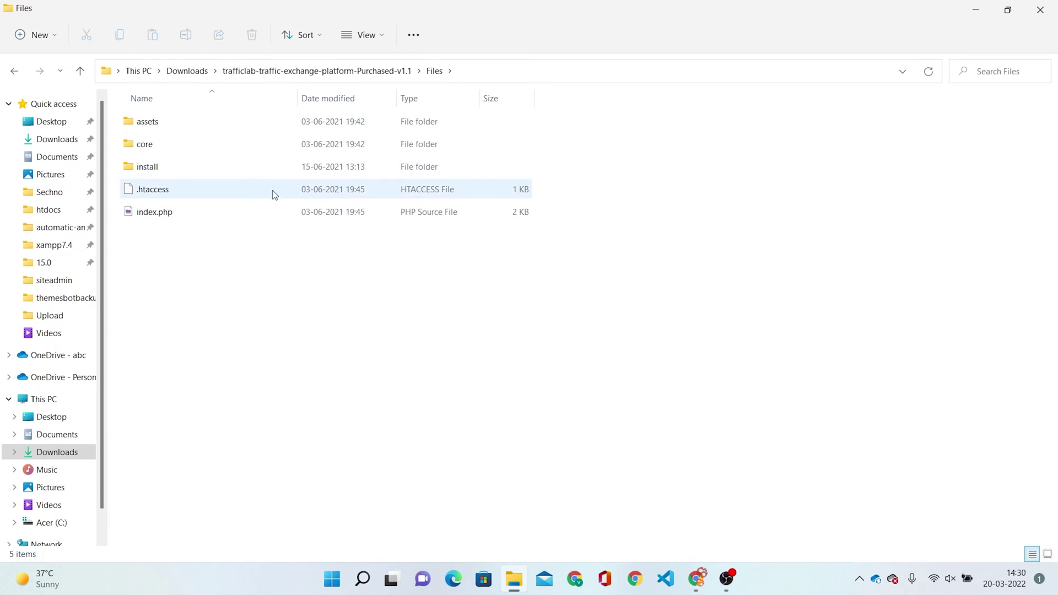
drag(196, 257, 234, 131)
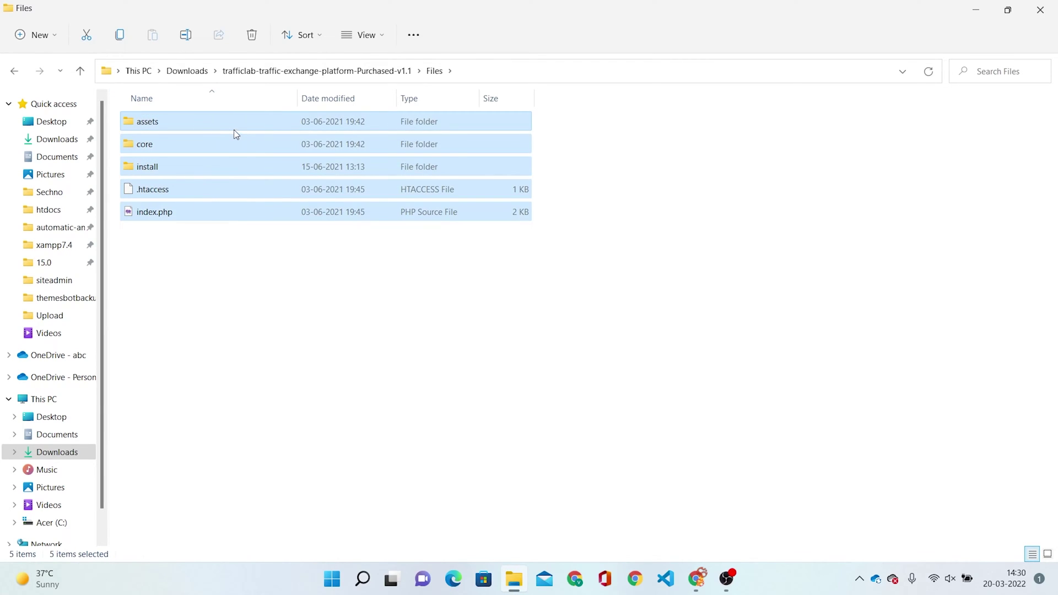
right_click(234, 131)
click(296, 366)
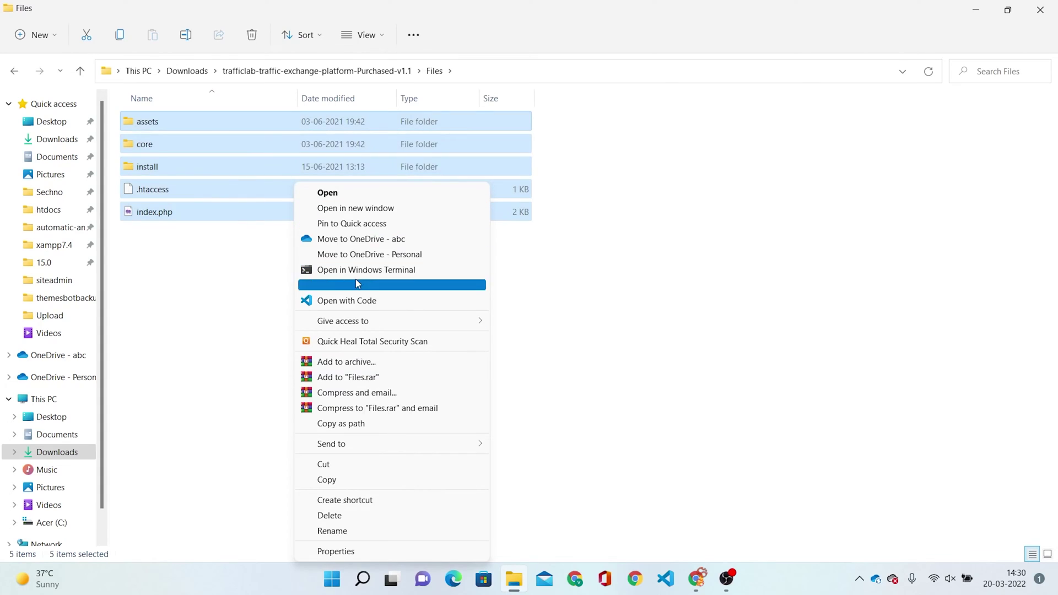
click(358, 362)
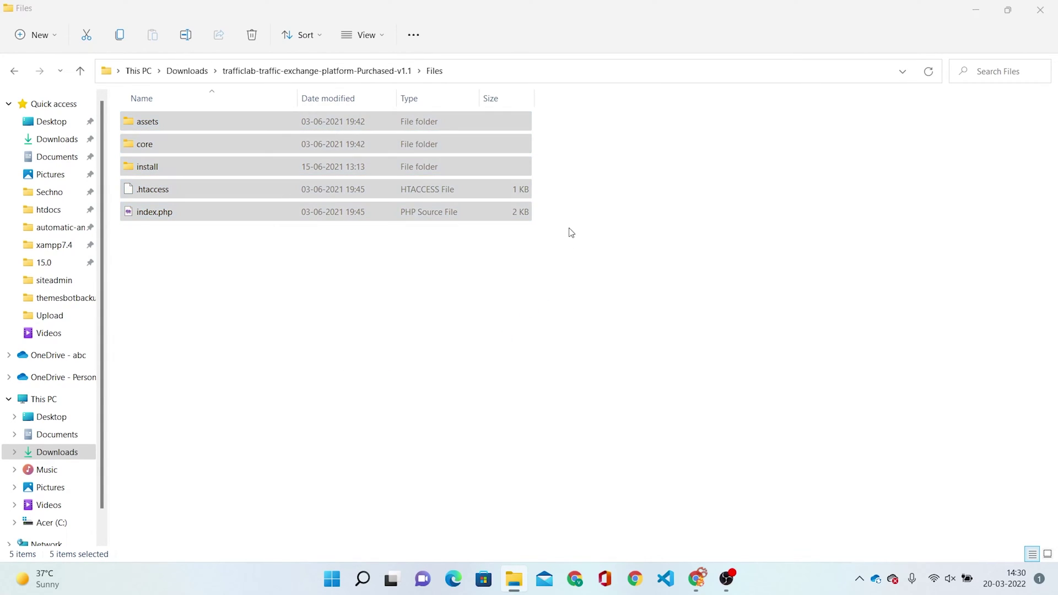
click(493, 288)
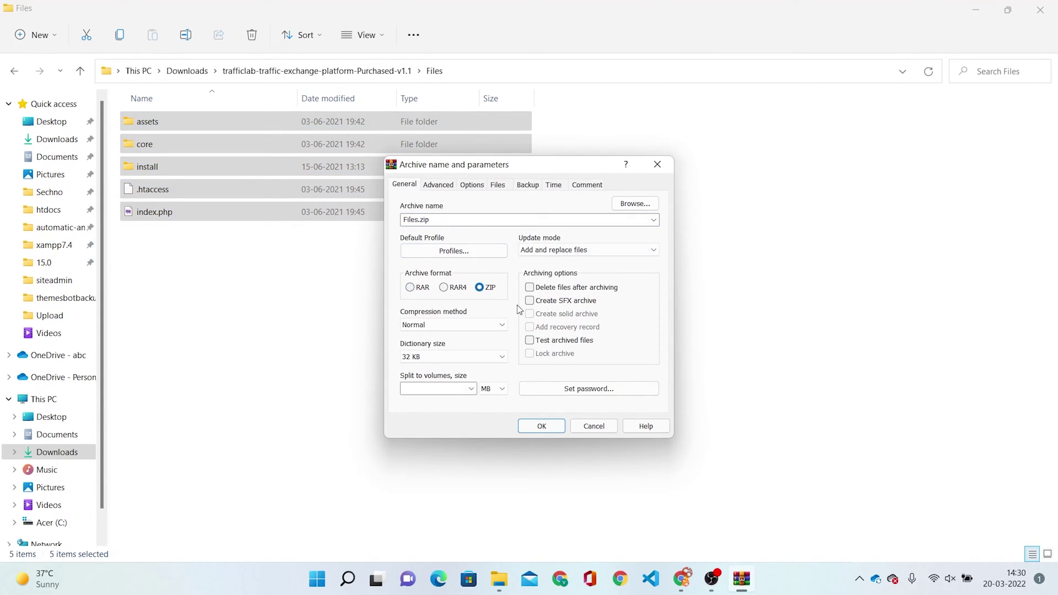
click(560, 429)
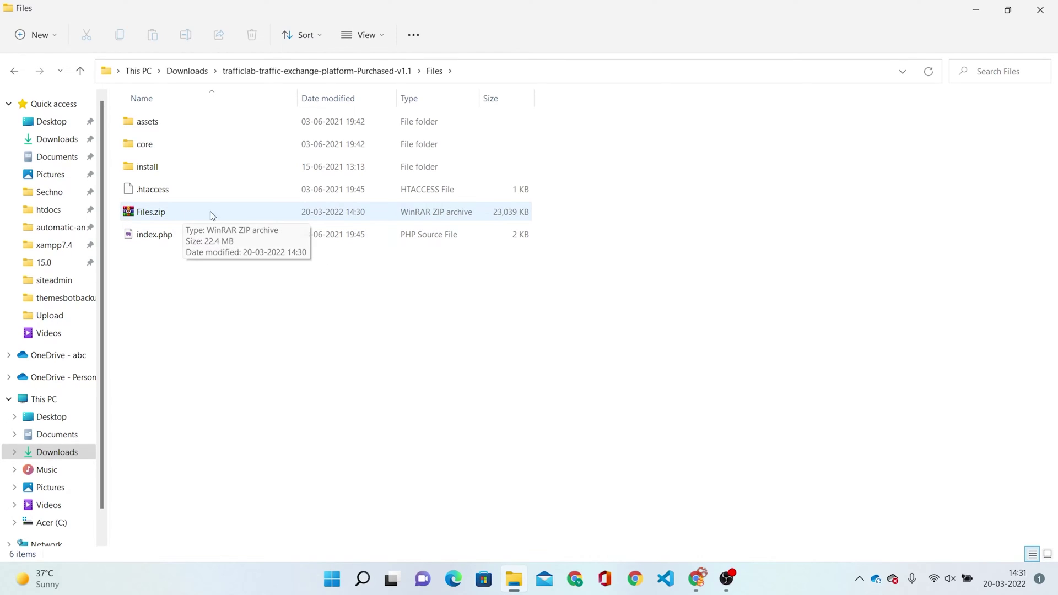
Step: Upload Files.zip from Downloads > trafficlab package > Files to public_html/proteinjob
click(697, 579)
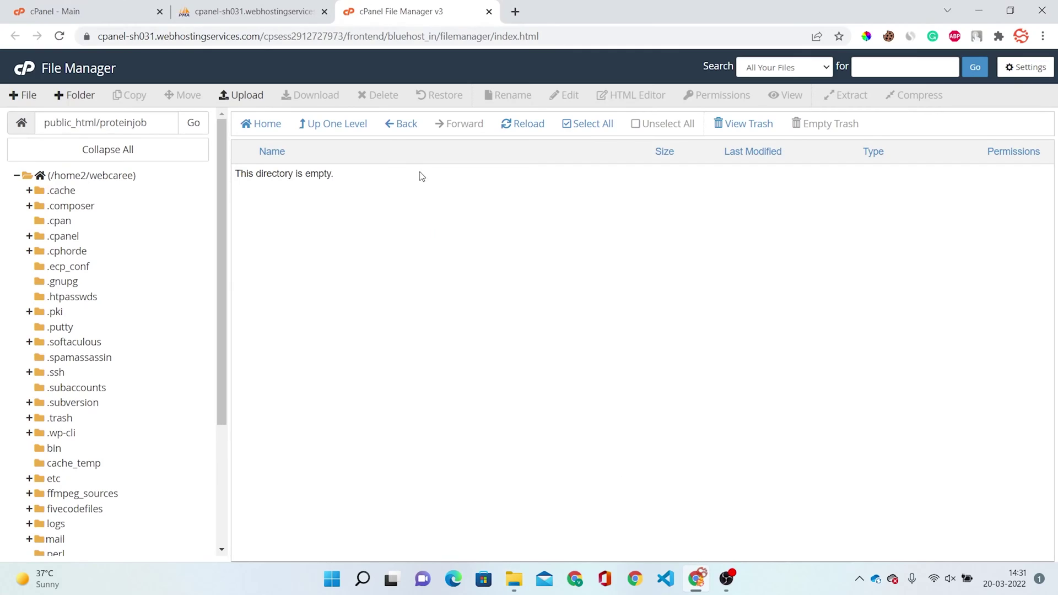
click(259, 94)
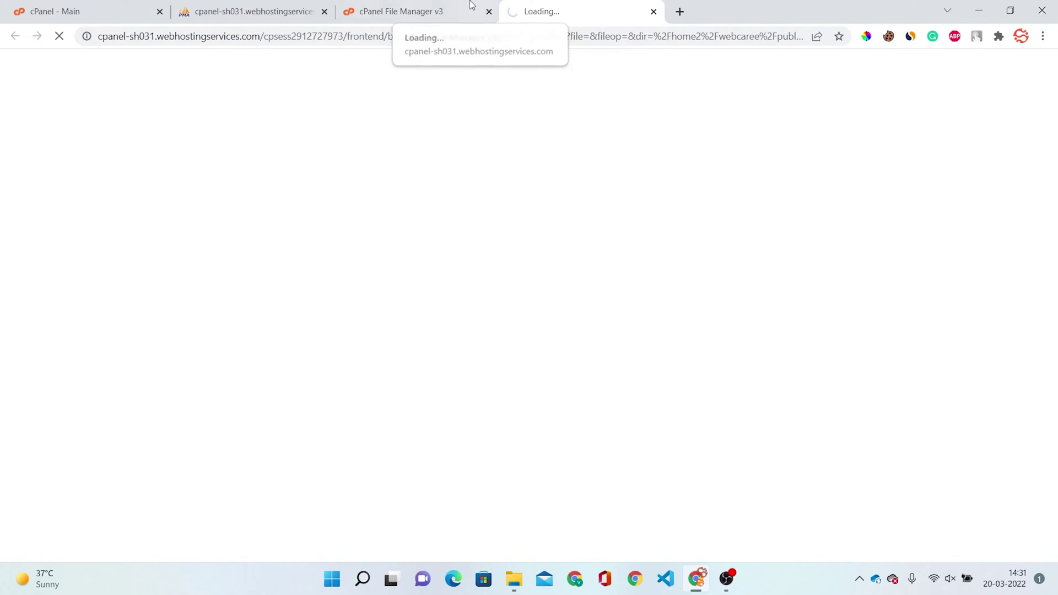
click(540, 284)
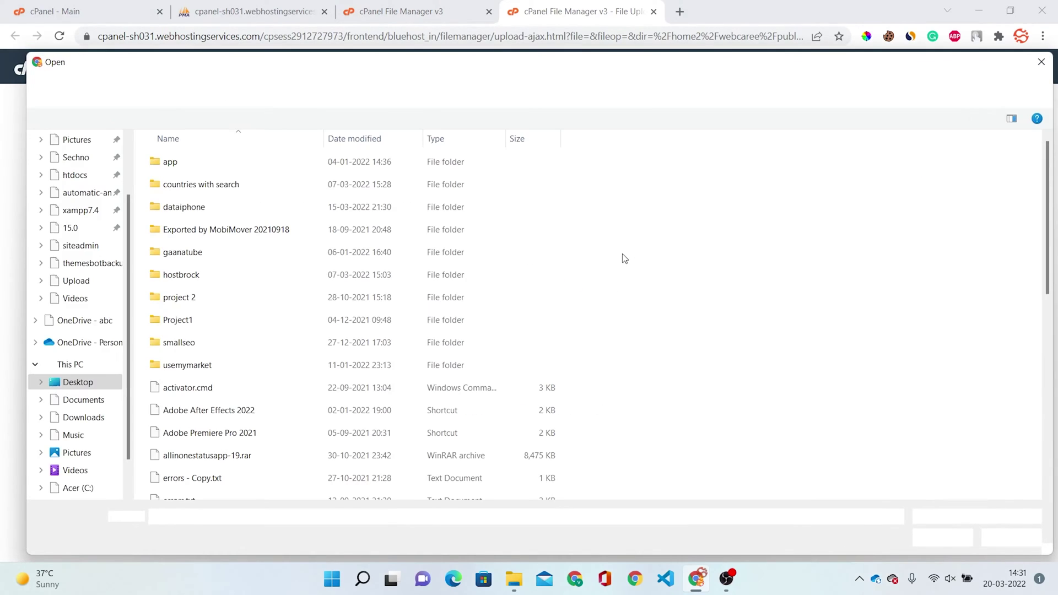
scroll(110, 190, up, 3)
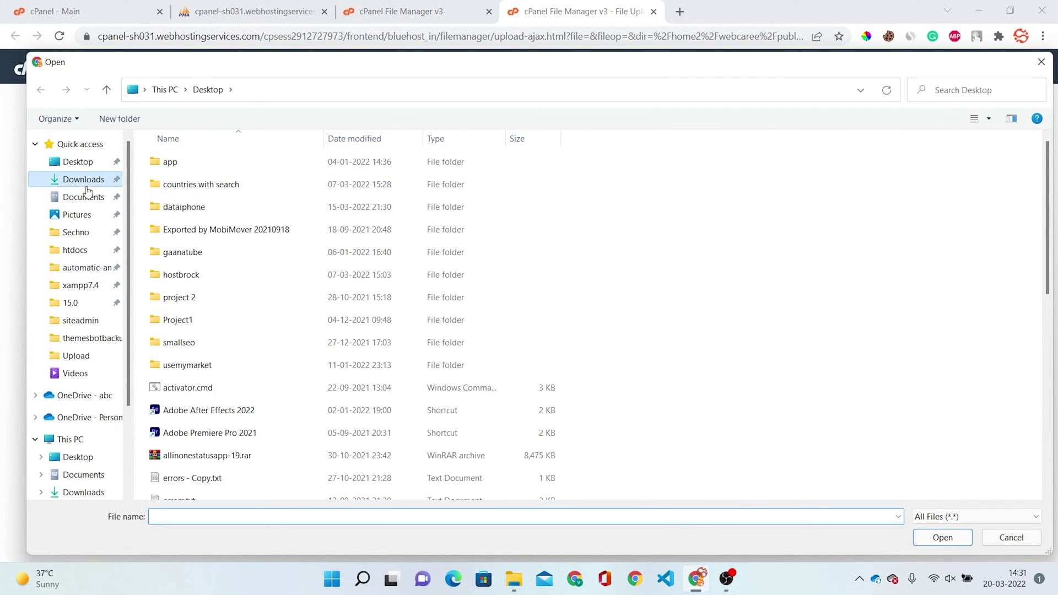
click(84, 179)
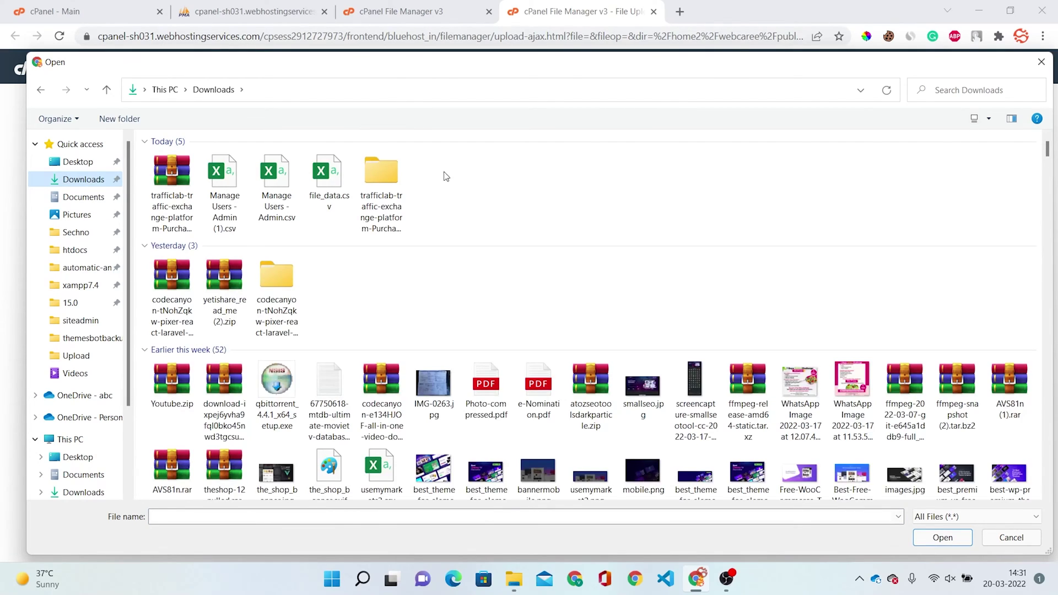
double_click(401, 183)
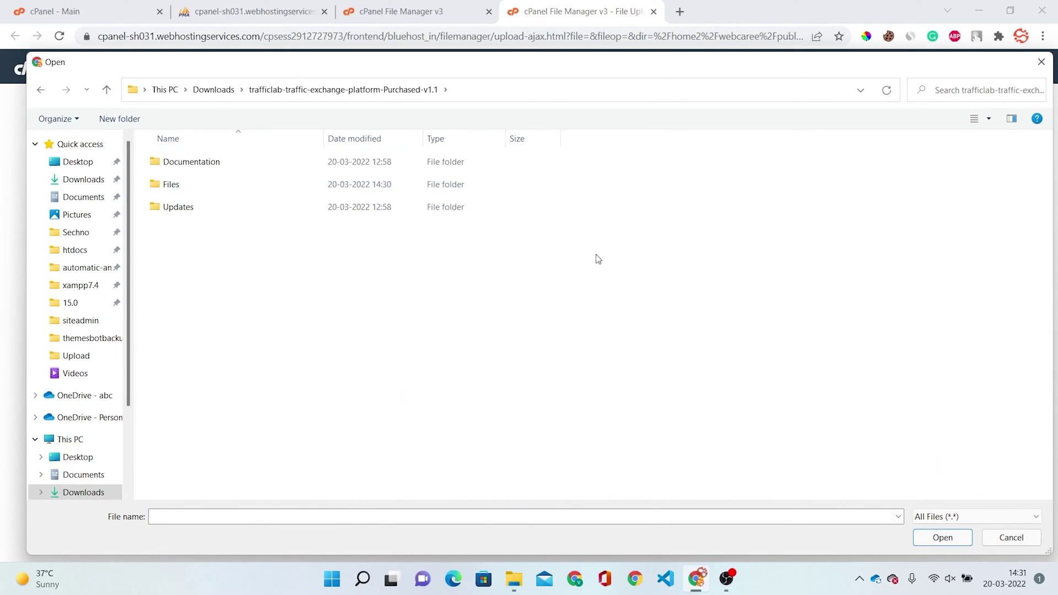
double_click(254, 183)
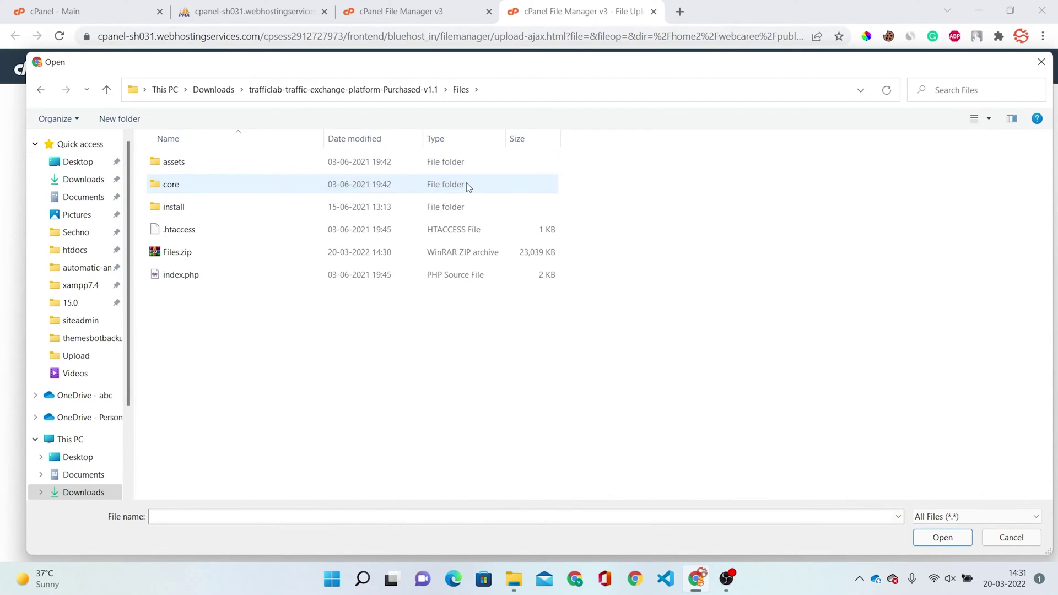
double_click(250, 254)
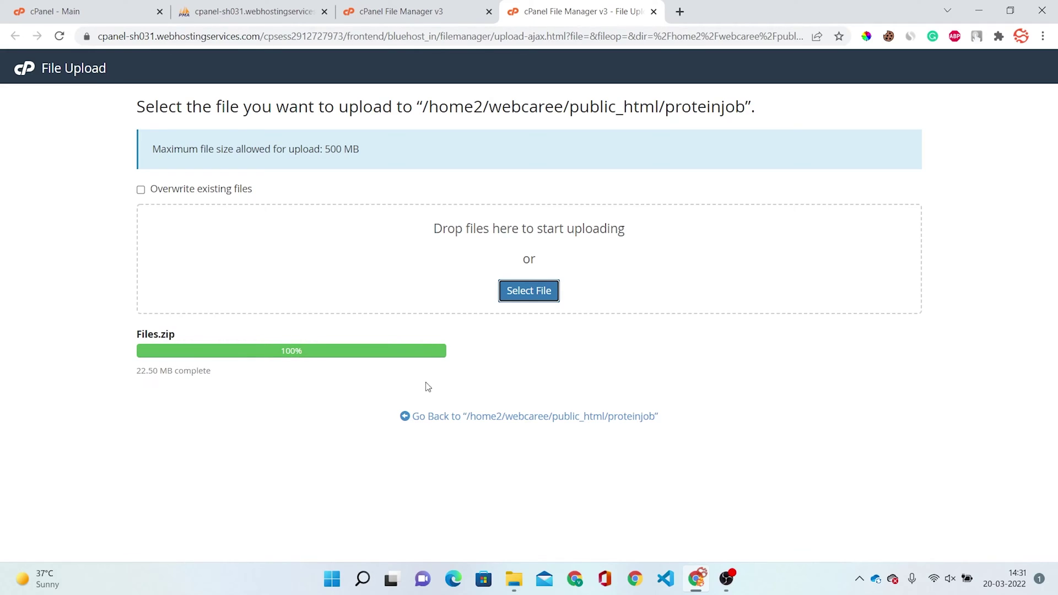
click(458, 11)
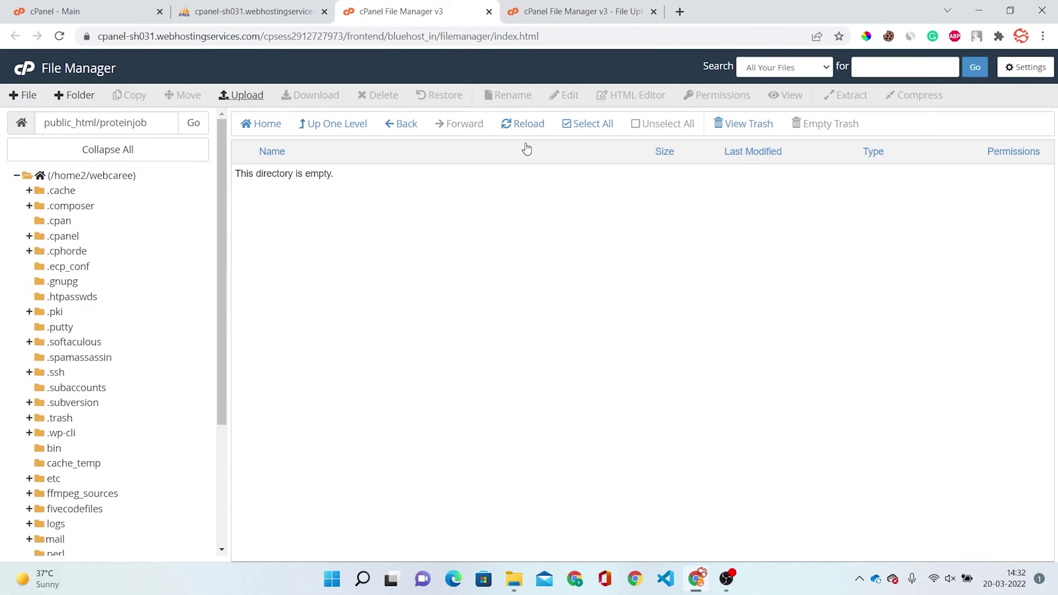
Step: Reload the proteinjob folder and extract Files.zip there
click(523, 125)
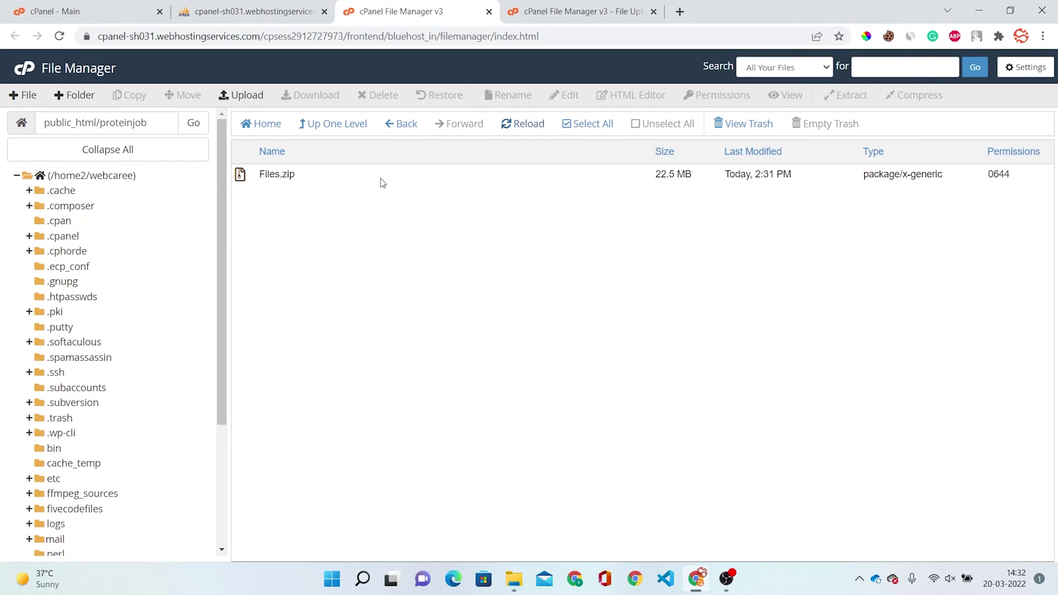
right_click(383, 183)
click(416, 327)
click(631, 392)
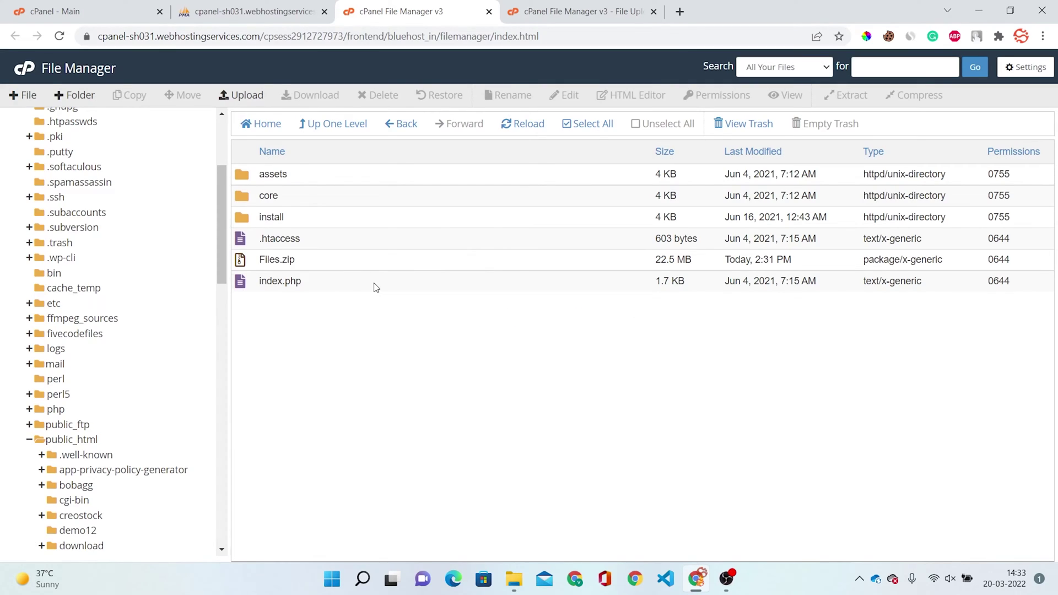
scroll(131, 267, up, 3)
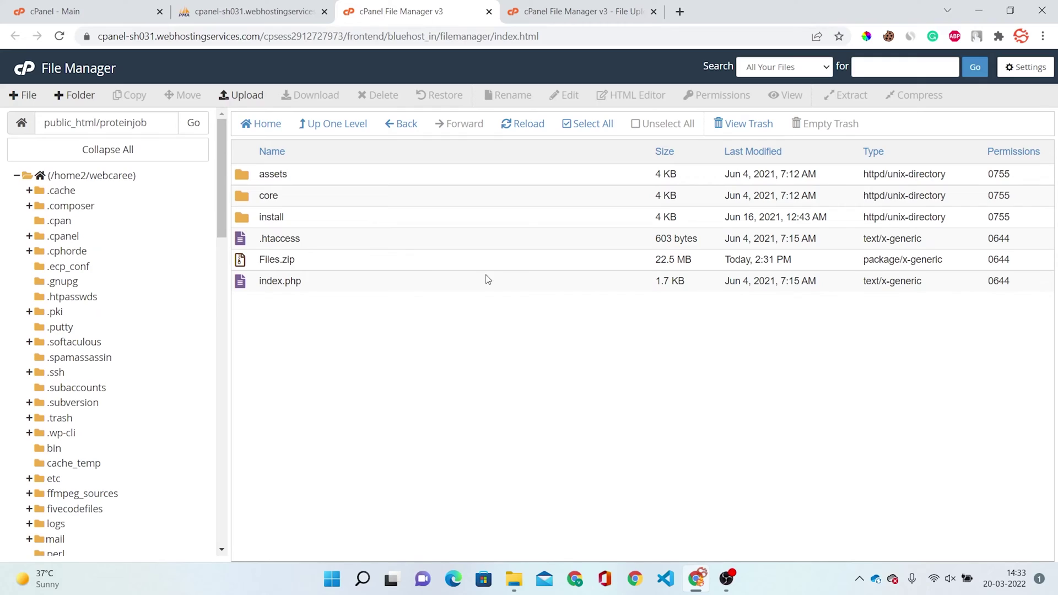
drag(161, 121, 99, 122)
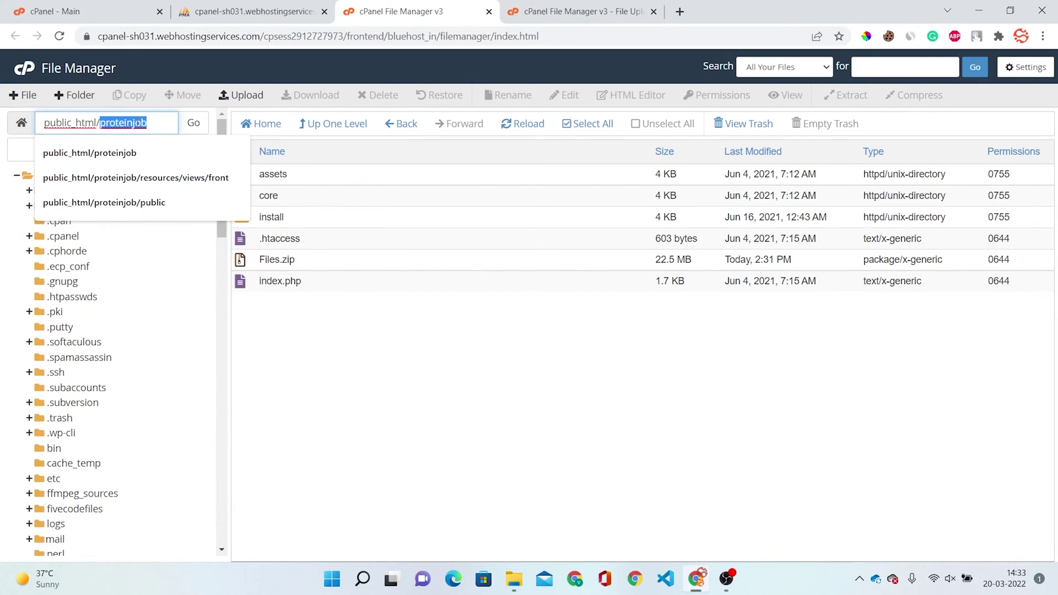
Step: Open proteinjob.com in a new tab, then go to proteinjob.com/install after the 500 error
click(680, 12)
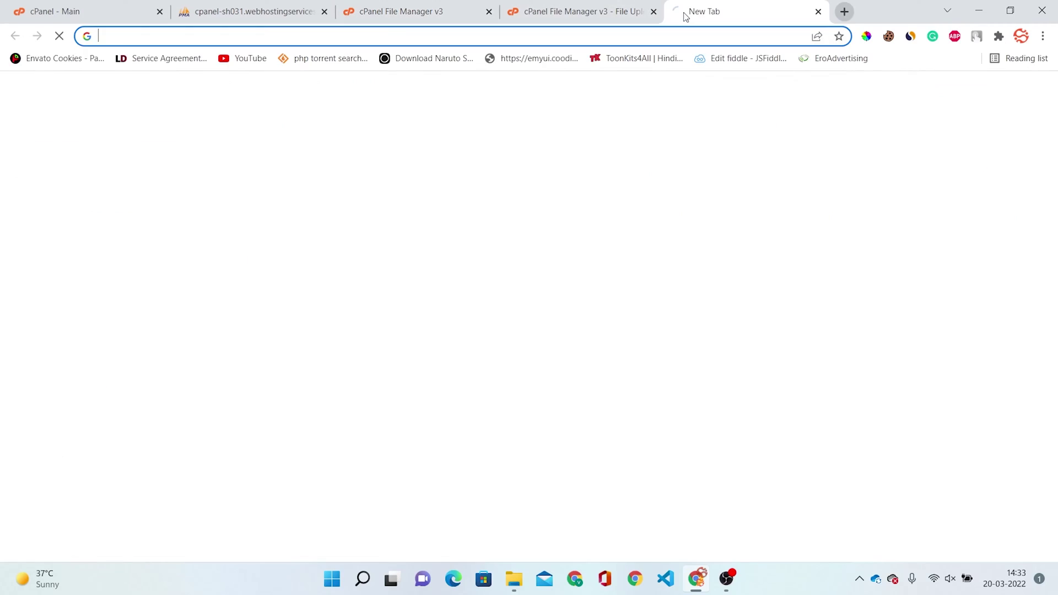
text(proteinjob.com)
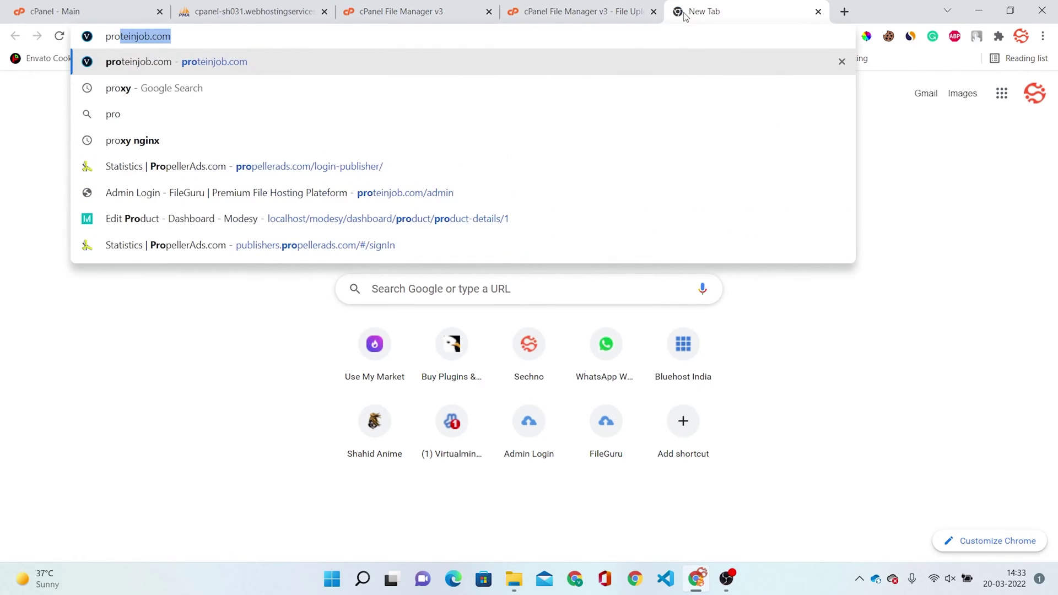
key(Return)
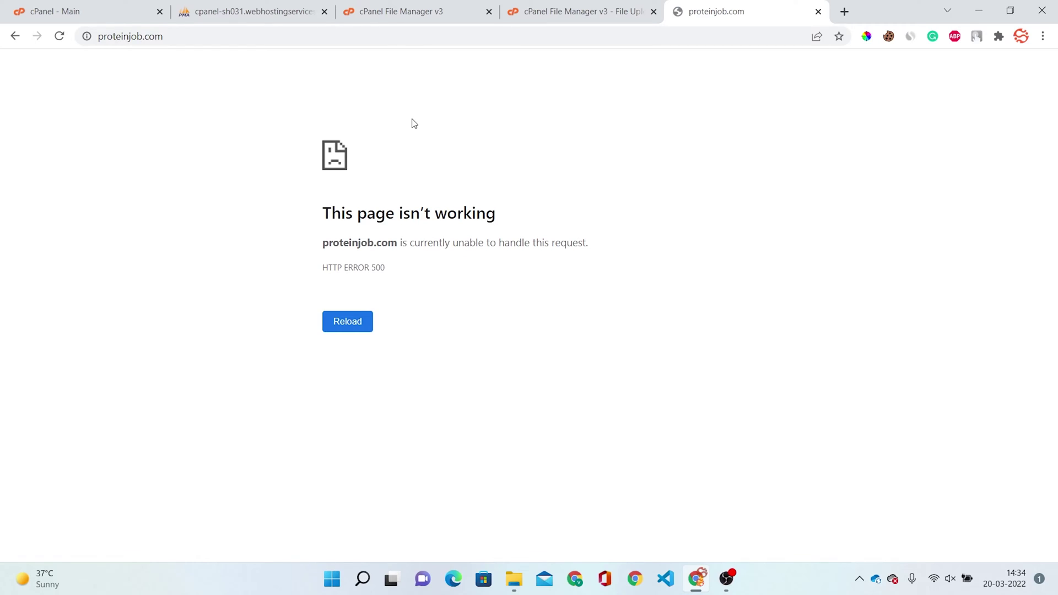
click(258, 36)
click(283, 37)
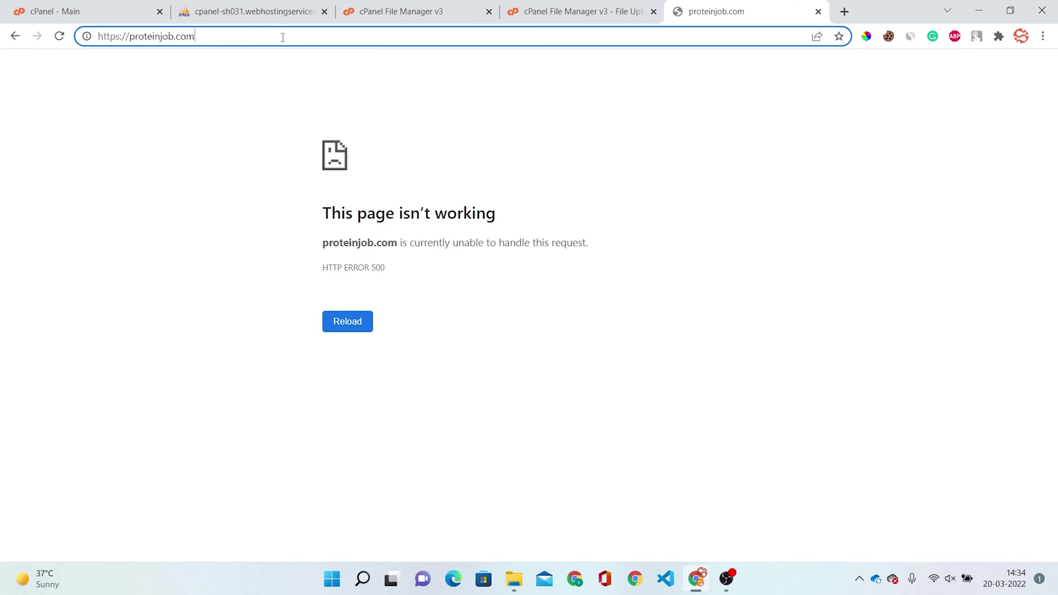
text(/)
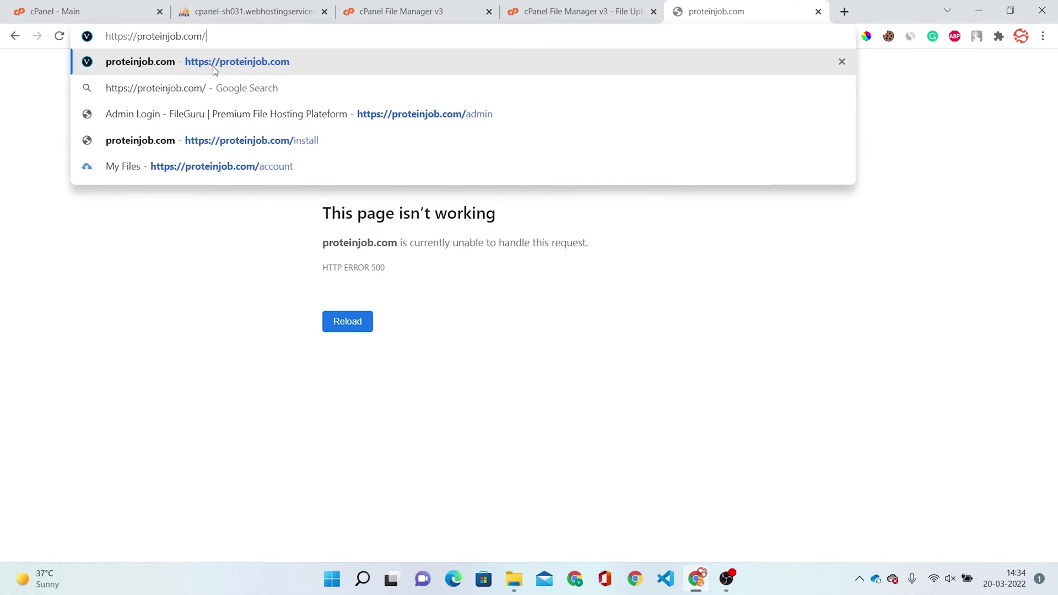
text(install)
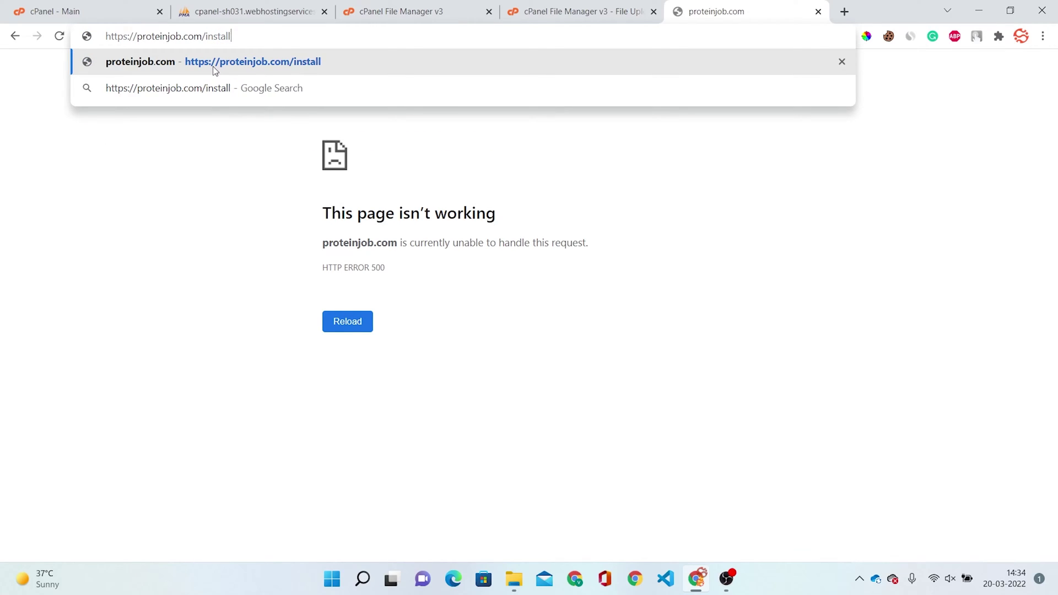
key(Return)
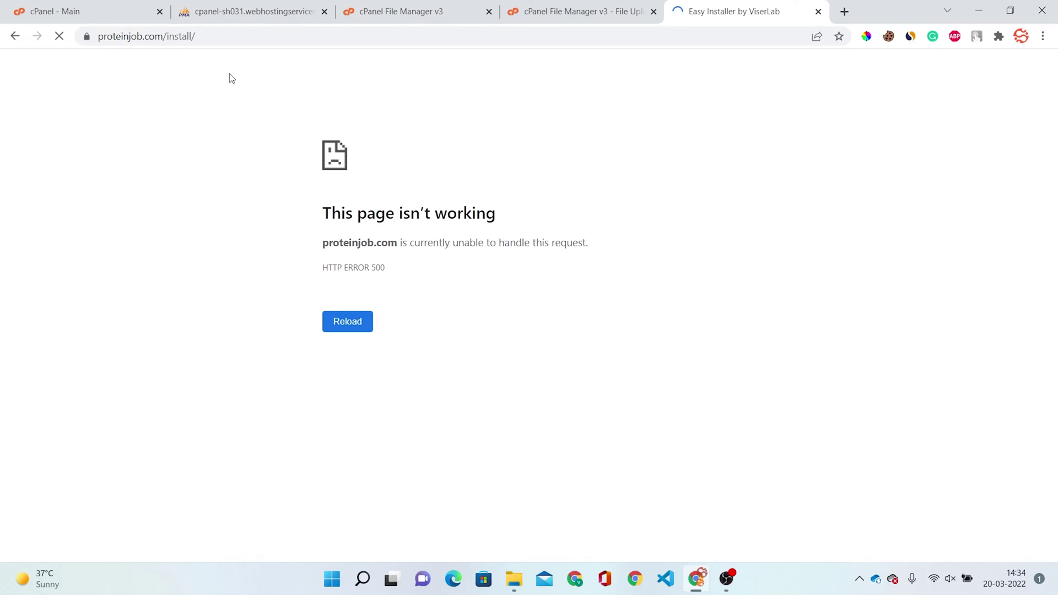
Step: Read through the licence terms and accept them with I AGREE
scroll(385, 234, down, 4)
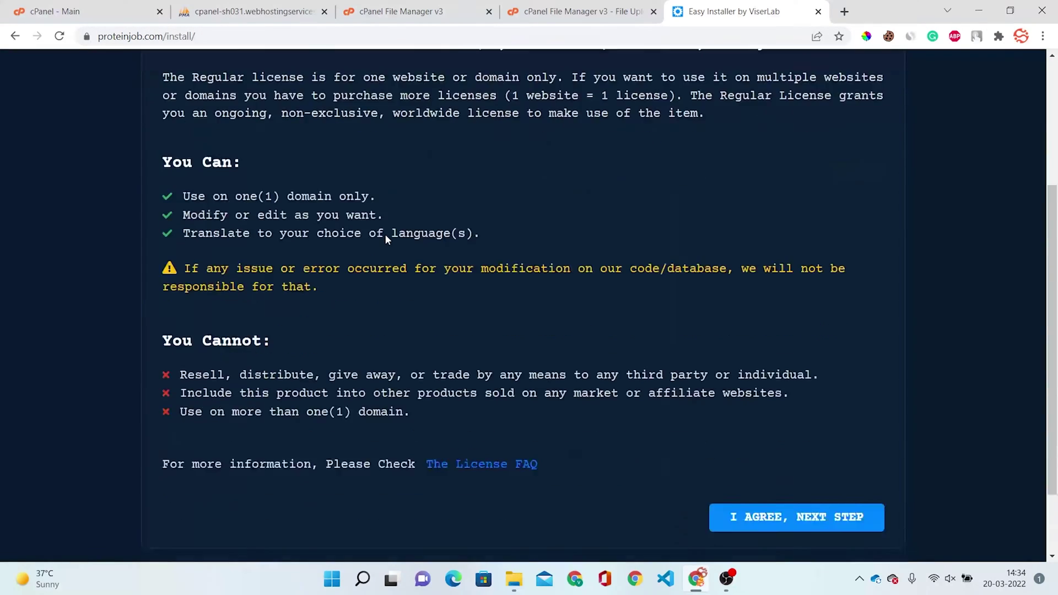
scroll(386, 234, up, 3)
scroll(386, 235, down, 4)
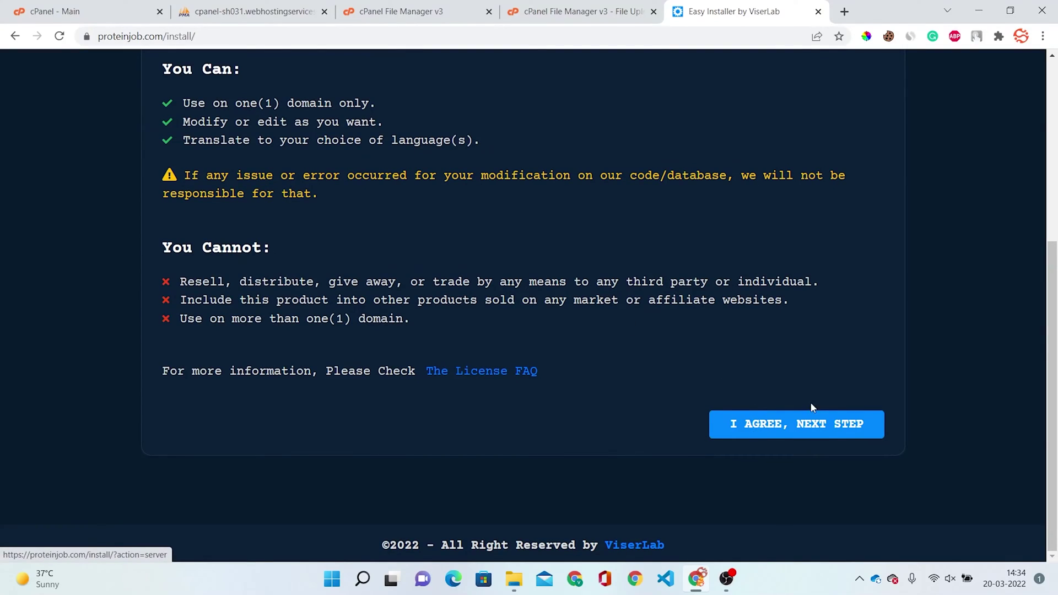
click(786, 423)
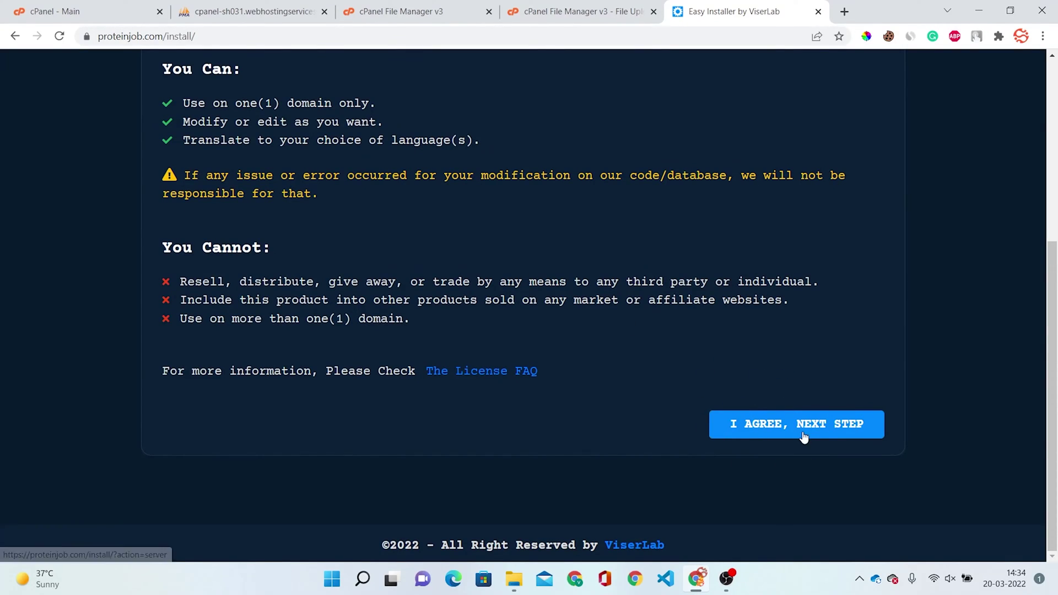
Step: Review the all-green server requirements and continue to File Permissions
scroll(704, 378, down, 1)
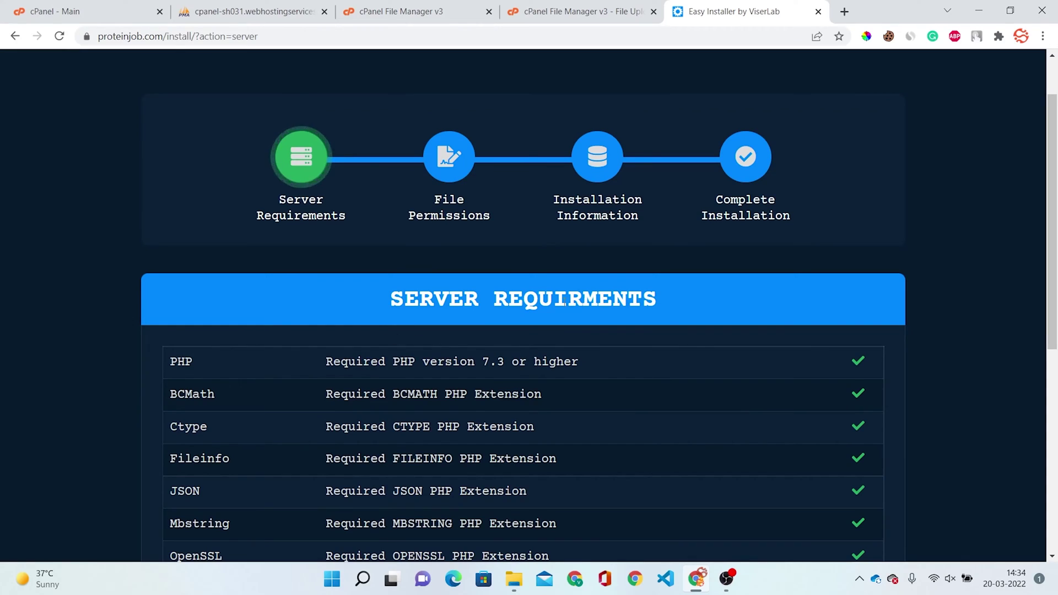
scroll(711, 302, down, 1)
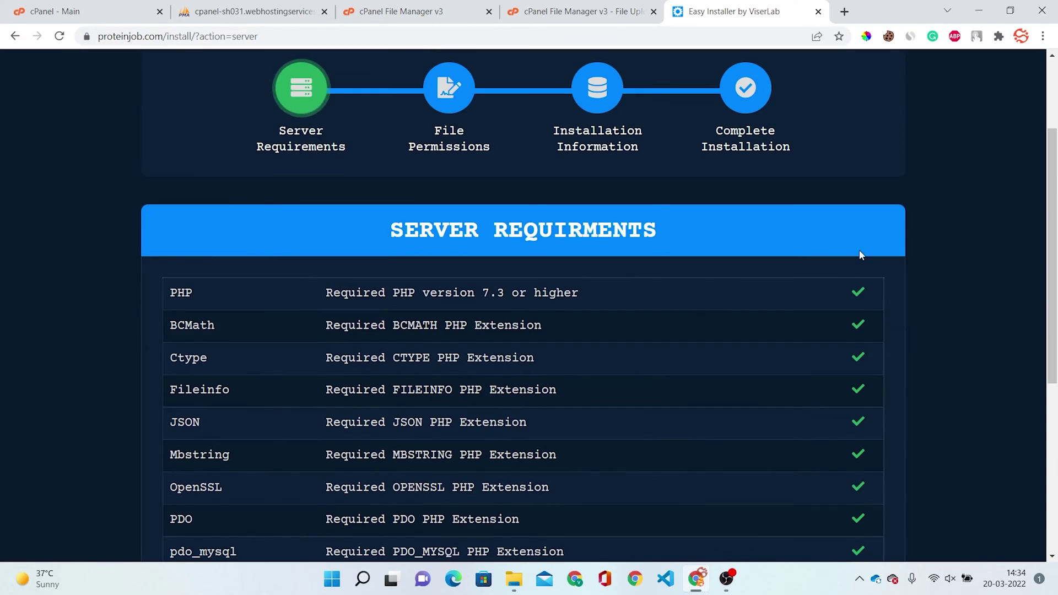
scroll(852, 298, down, 1)
scroll(825, 431, down, 2)
scroll(855, 359, up, 3)
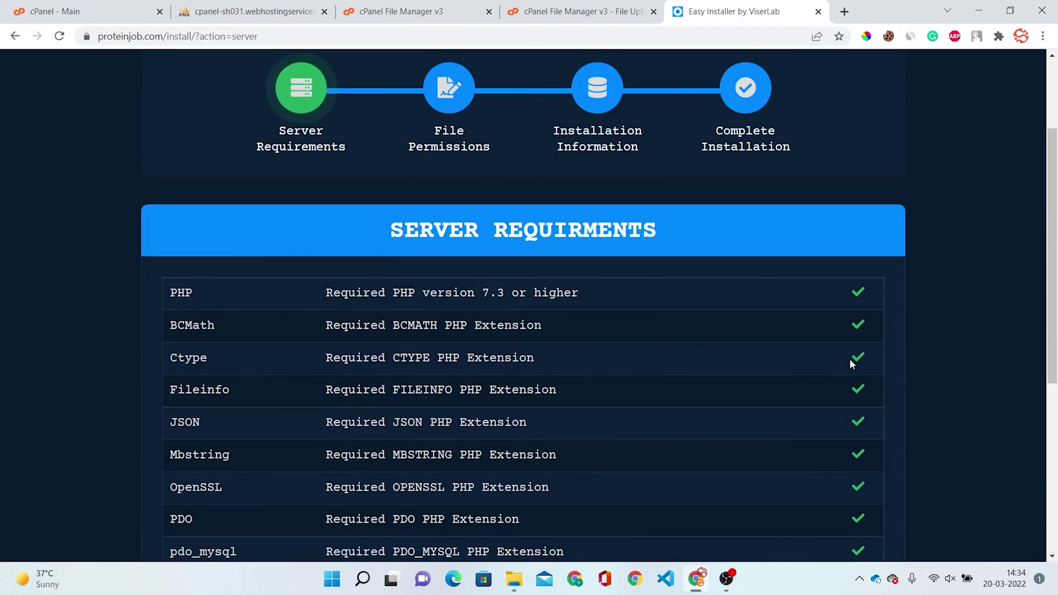
scroll(848, 402, down, 2)
scroll(858, 347, down, 3)
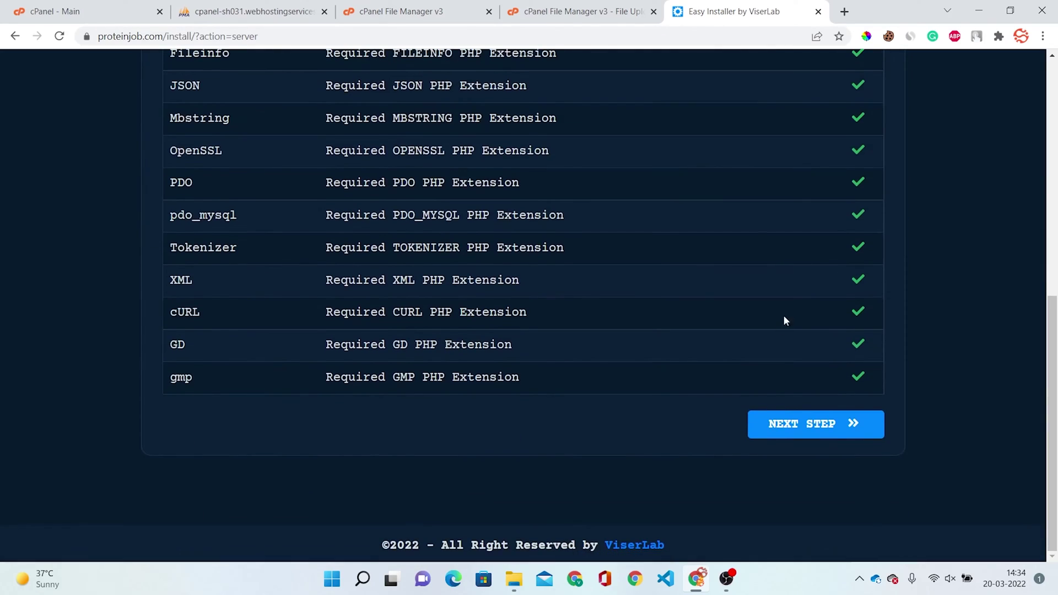
click(816, 424)
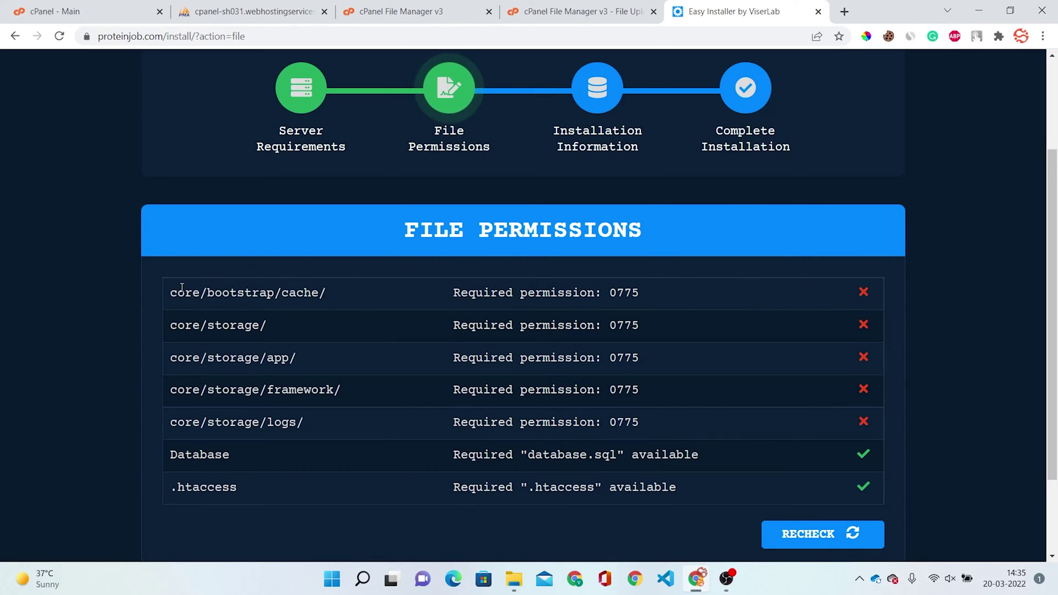
Step: Note the cache folder's required 0775 permission, then bring up the proteinjob file listing
drag(182, 287, 261, 292)
click(332, 298)
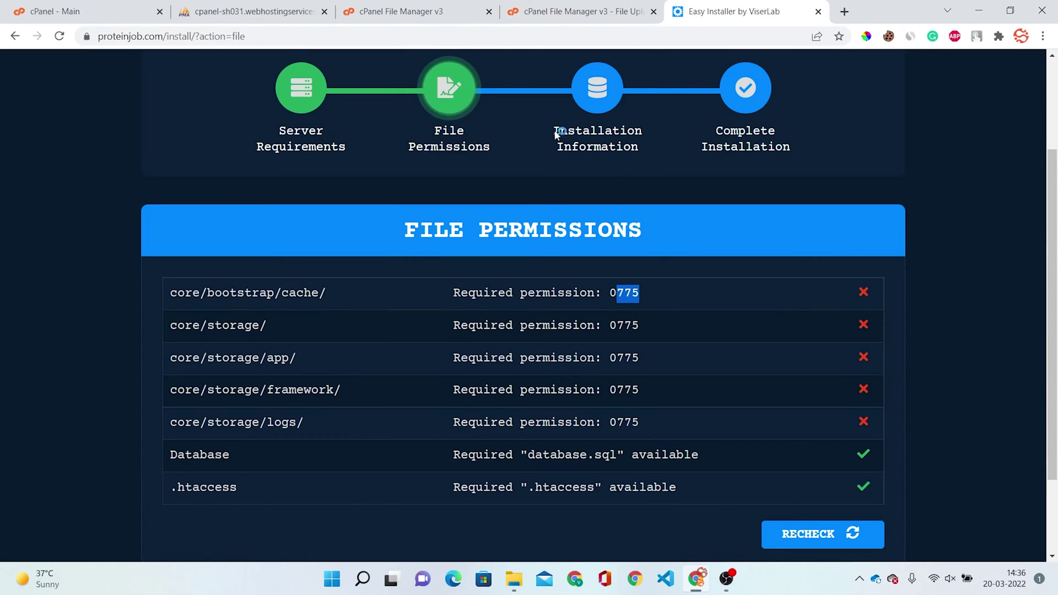
click(436, 10)
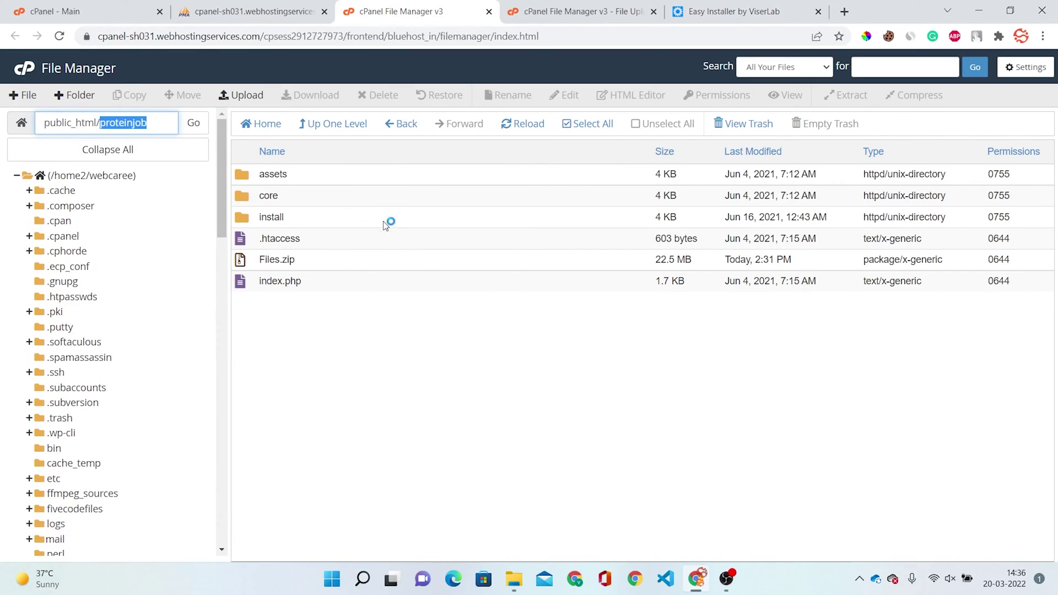
Step: Check the core/bootstrap/cache/ path, then select cache inside core > bootstrap in File Manager
key(ctrl+9)
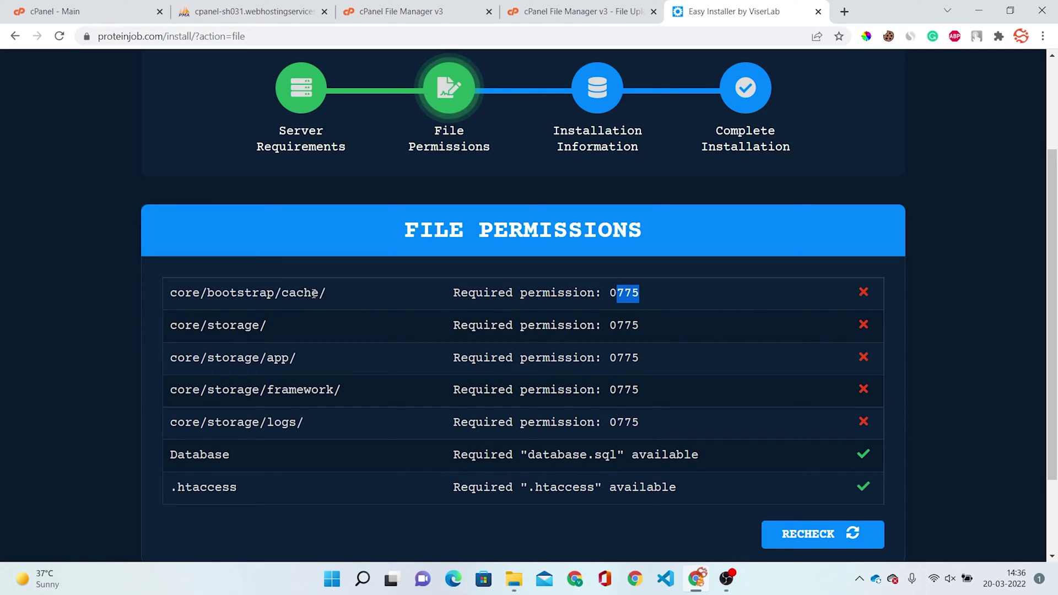
drag(327, 292, 154, 292)
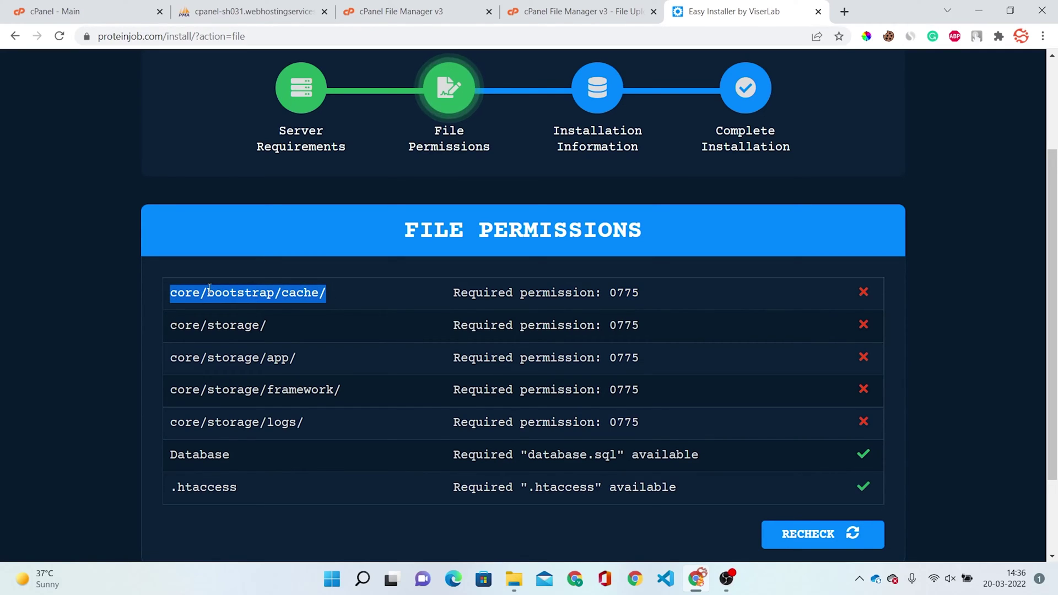
click(471, 5)
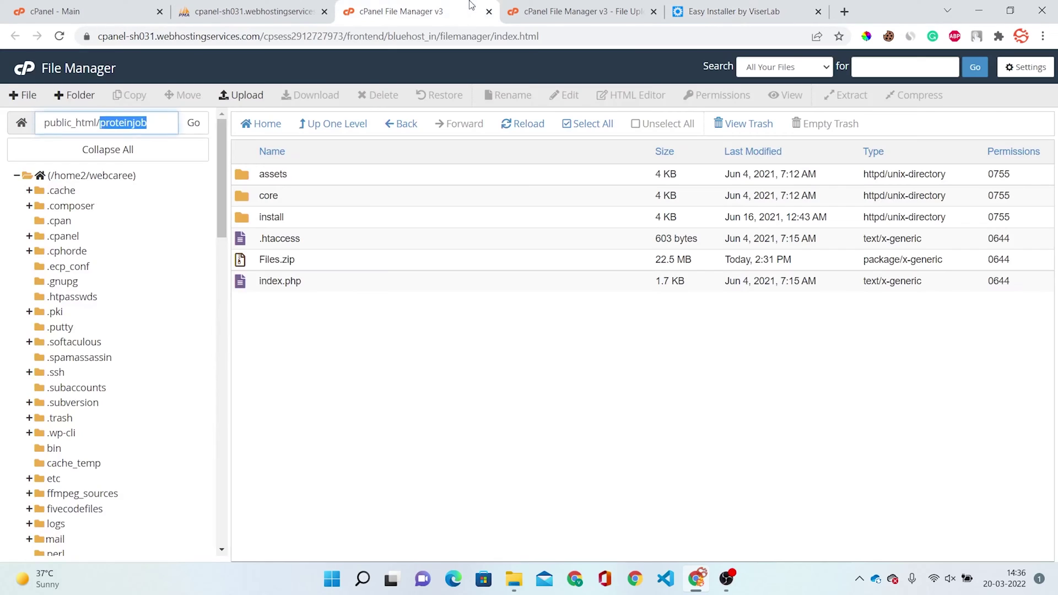
double_click(290, 195)
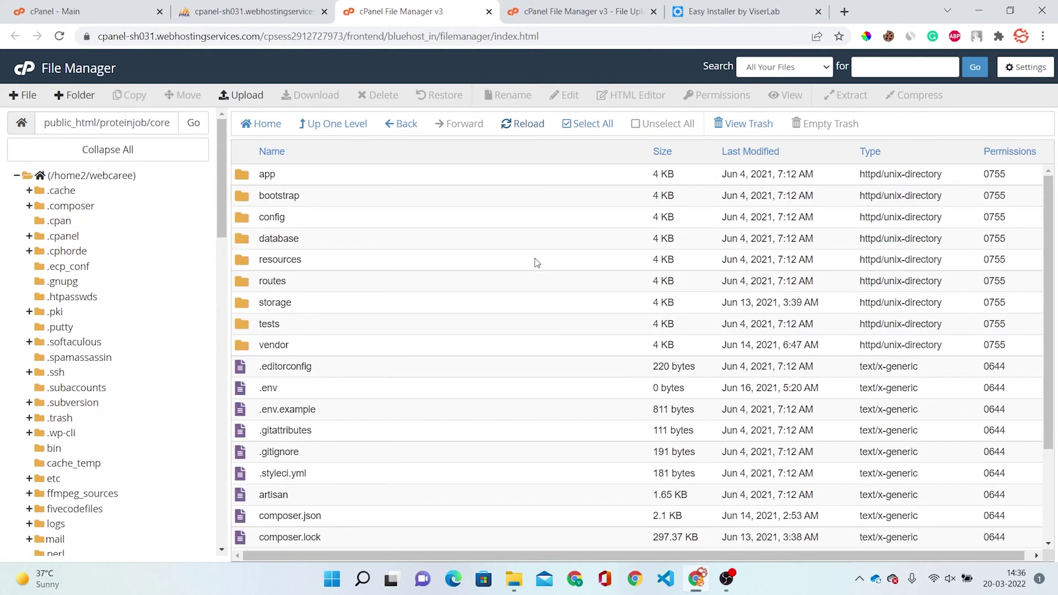
double_click(341, 195)
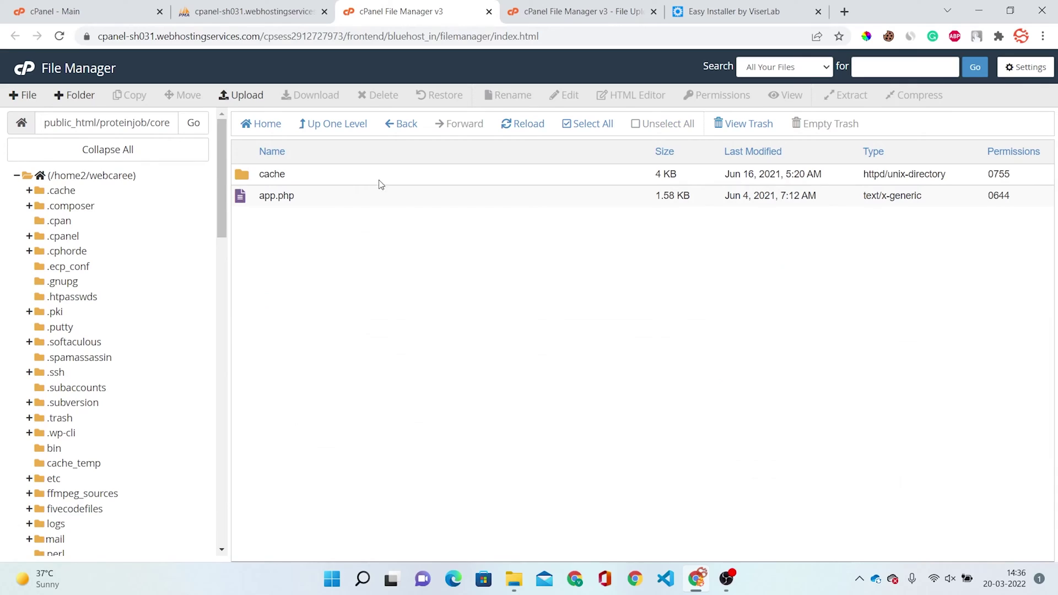
click(353, 174)
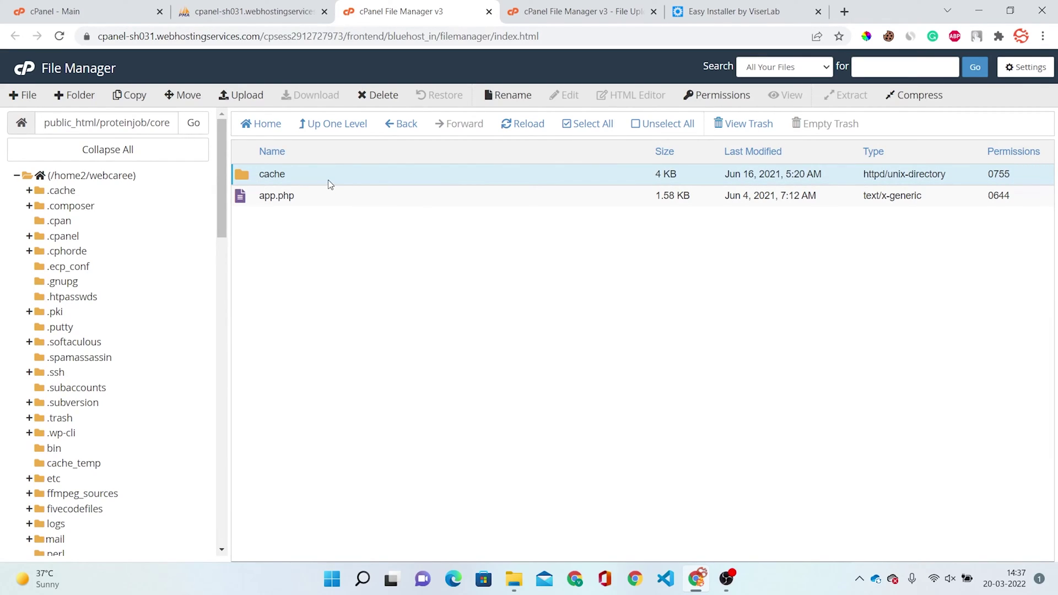
click(329, 180)
click(342, 180)
Step: Set the cache folder to 0775 by adding Group Write, then return to the installer
right_click(555, 173)
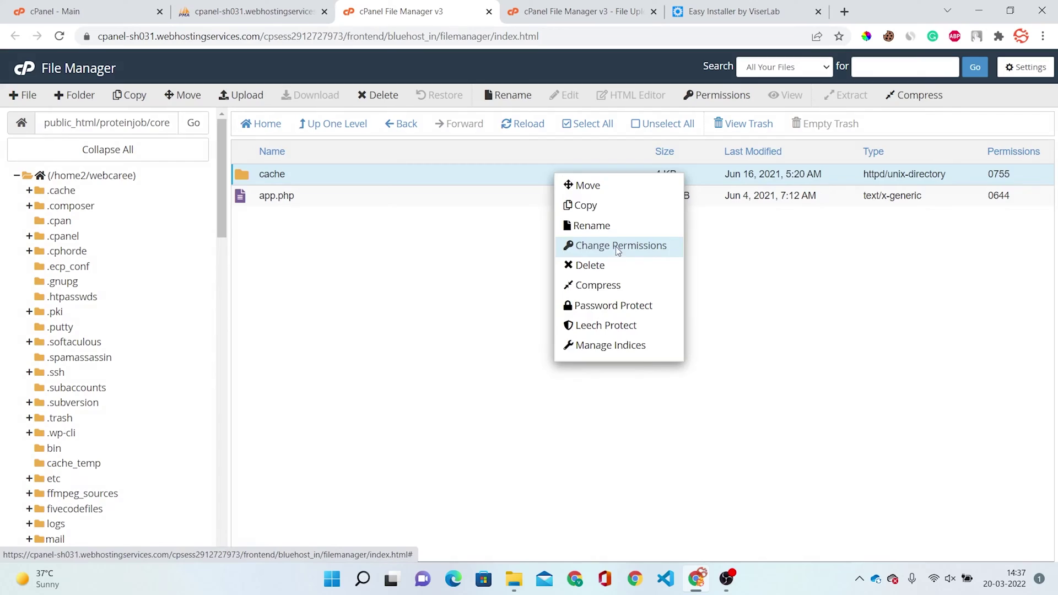
click(616, 247)
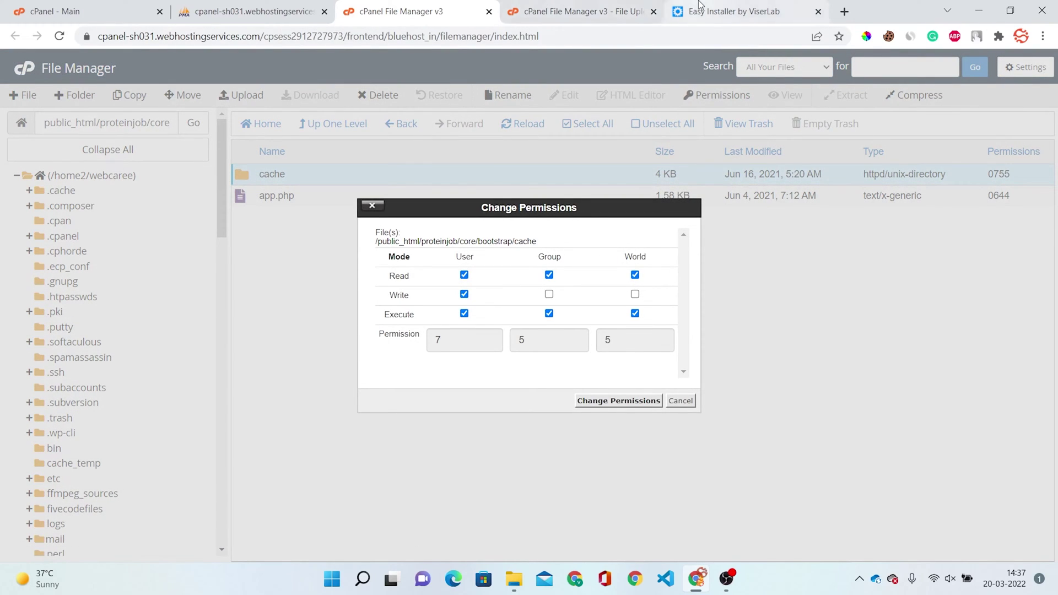
click(728, 11)
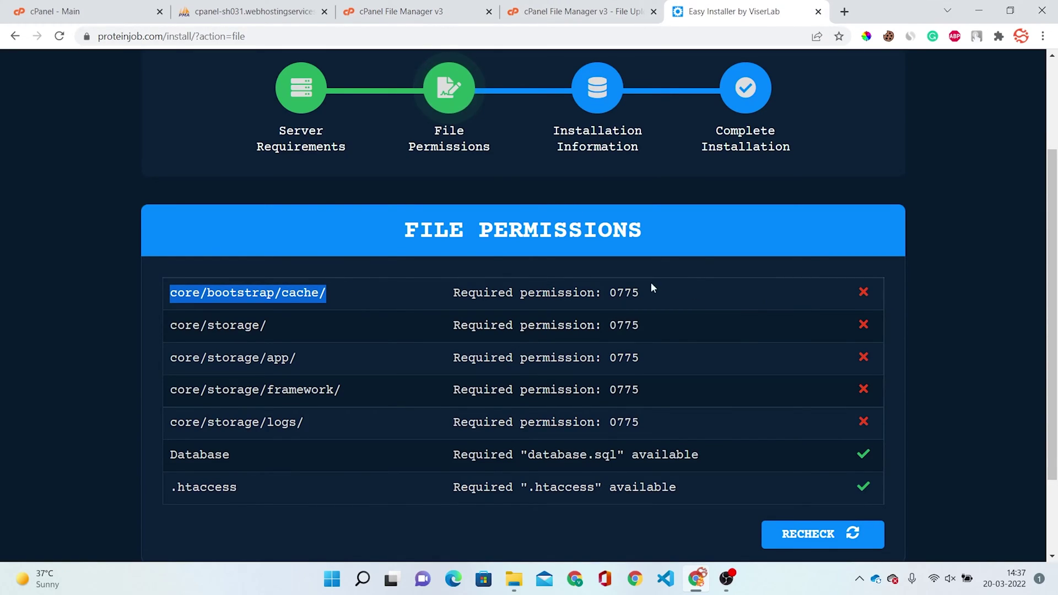
click(429, 6)
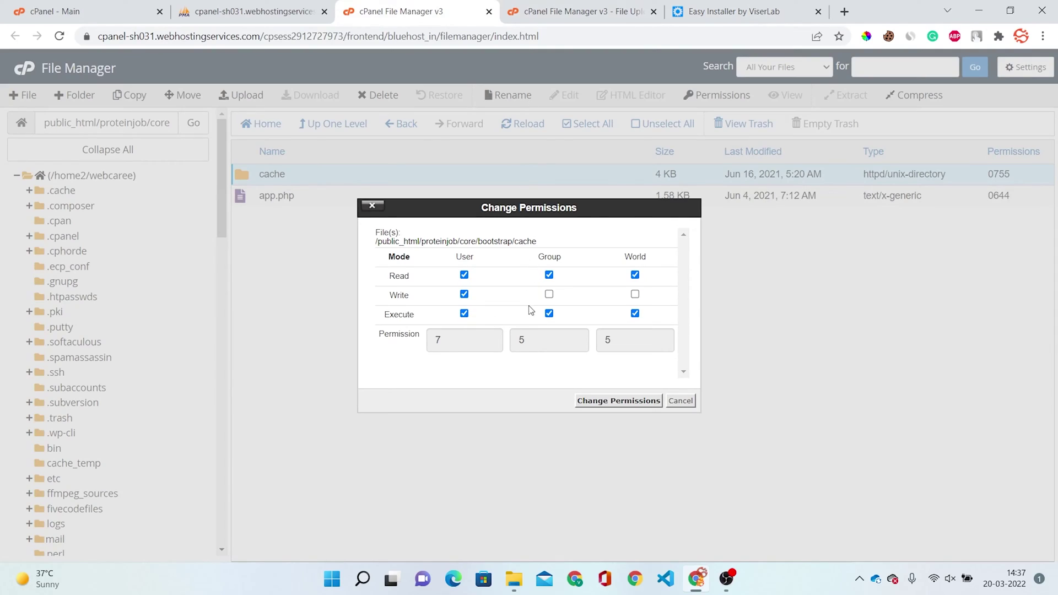
click(549, 294)
click(626, 402)
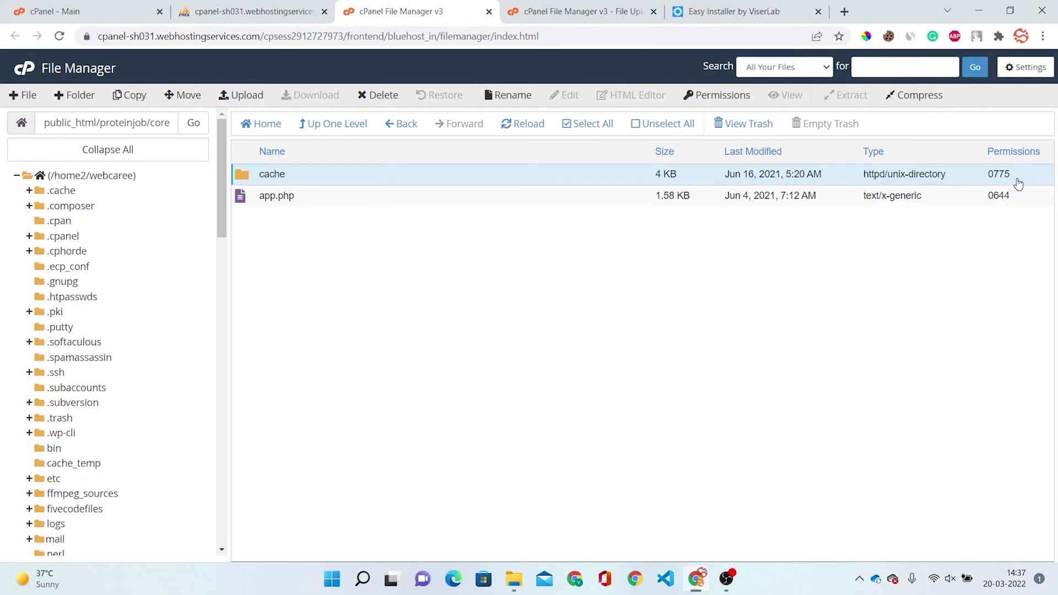
click(733, 11)
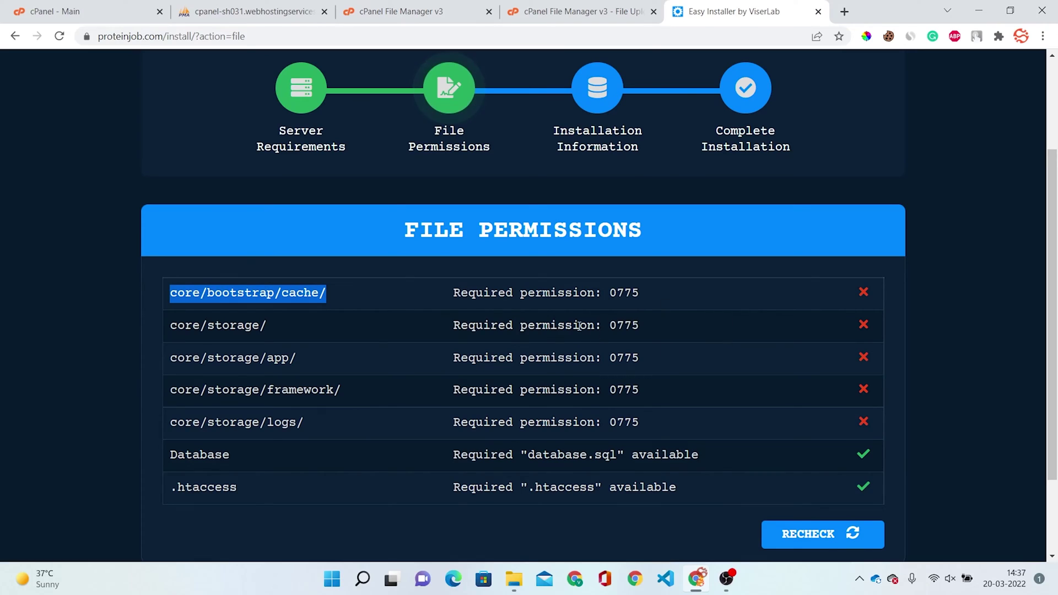
drag(223, 325, 364, 390)
drag(303, 424, 161, 333)
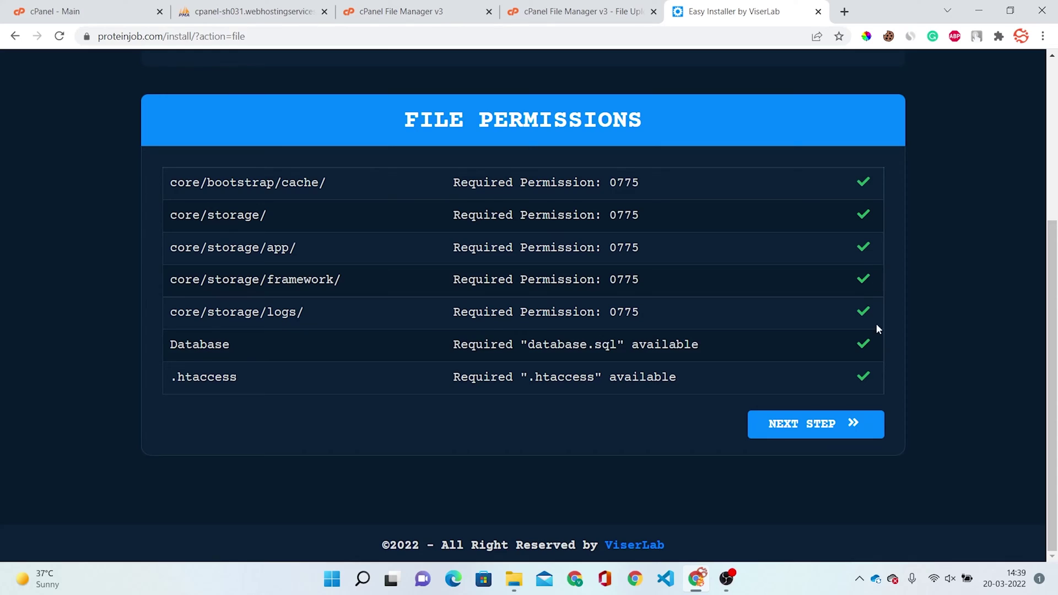
click(829, 434)
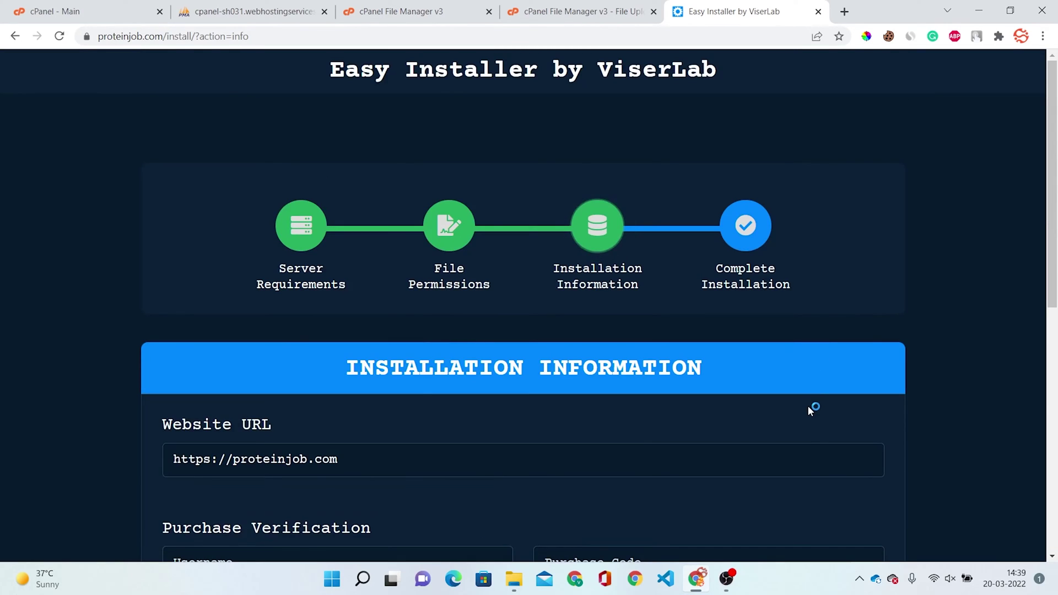
scroll(808, 407, down, 1)
scroll(709, 329, down, 4)
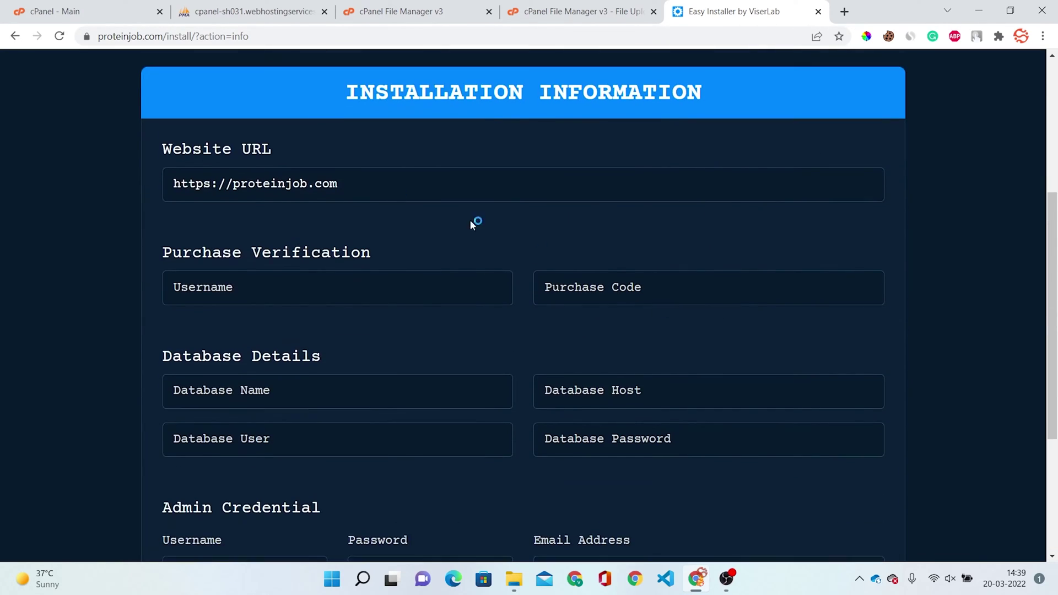
click(352, 180)
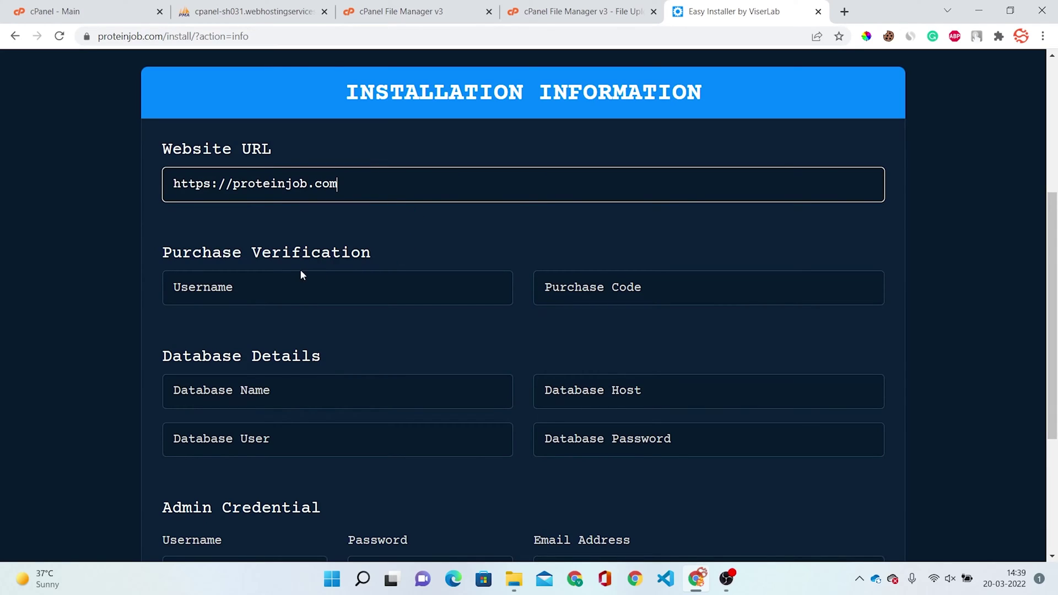
scroll(289, 230, down, 1)
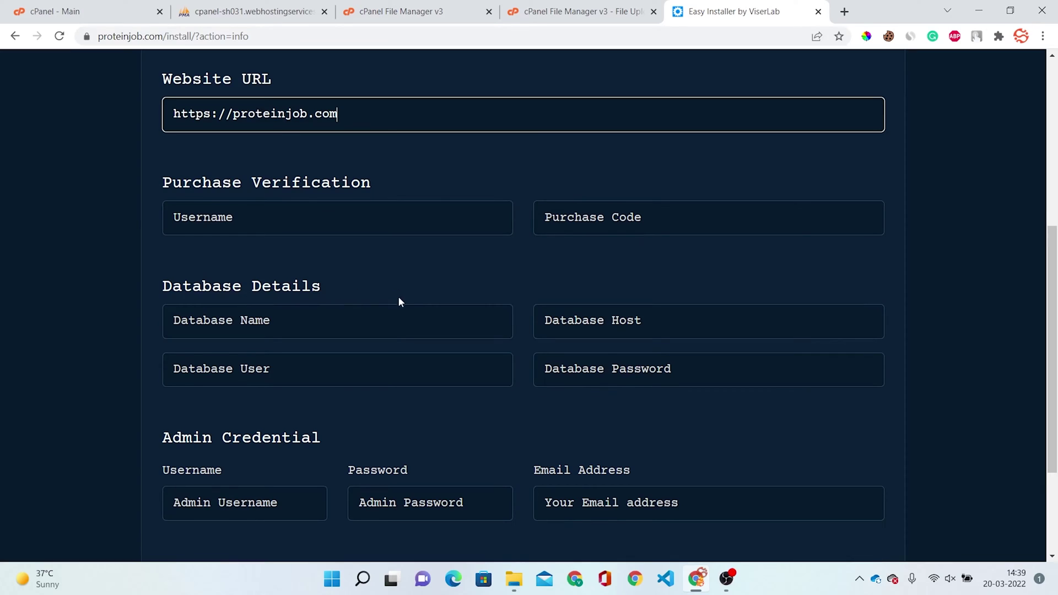
scroll(140, 321, down, 2)
scroll(358, 336, up, 2)
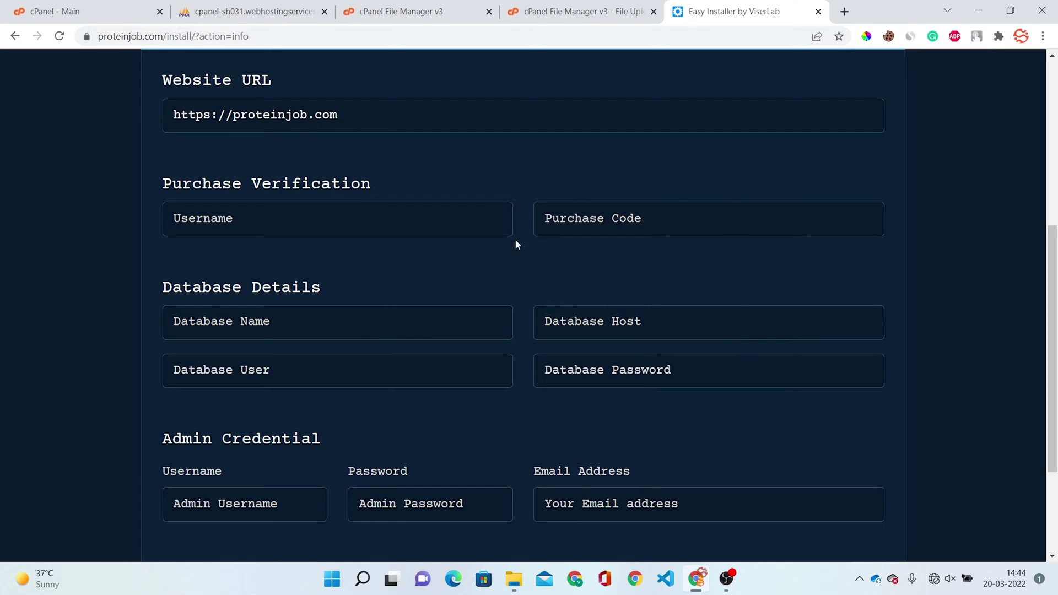
Step: From the cPanel dashboard, open MySQL Databases and create a database named 'dfdfd'
click(361, 8)
click(265, 6)
click(83, 11)
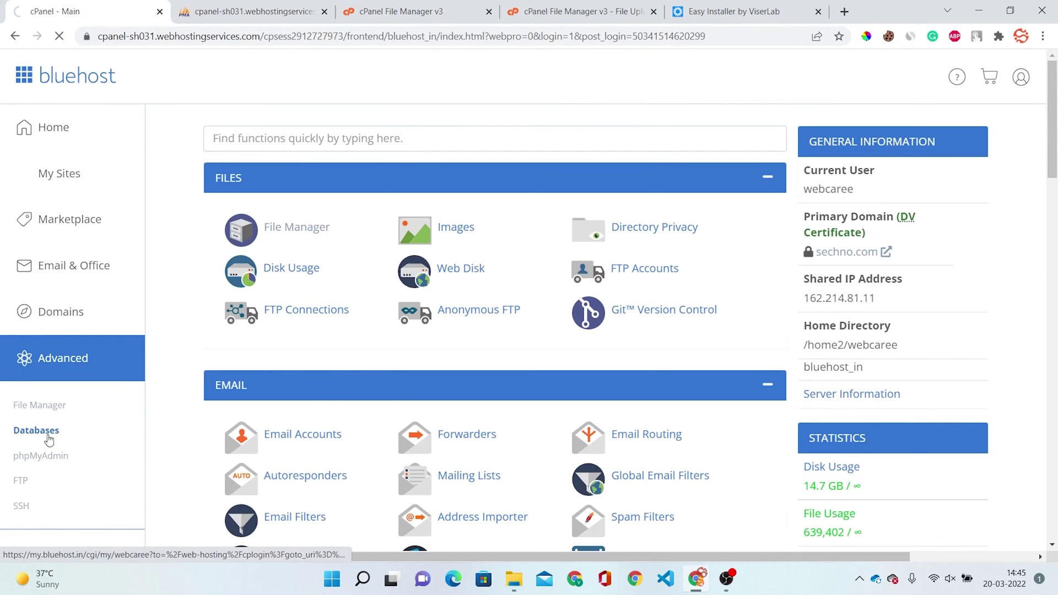
click(48, 436)
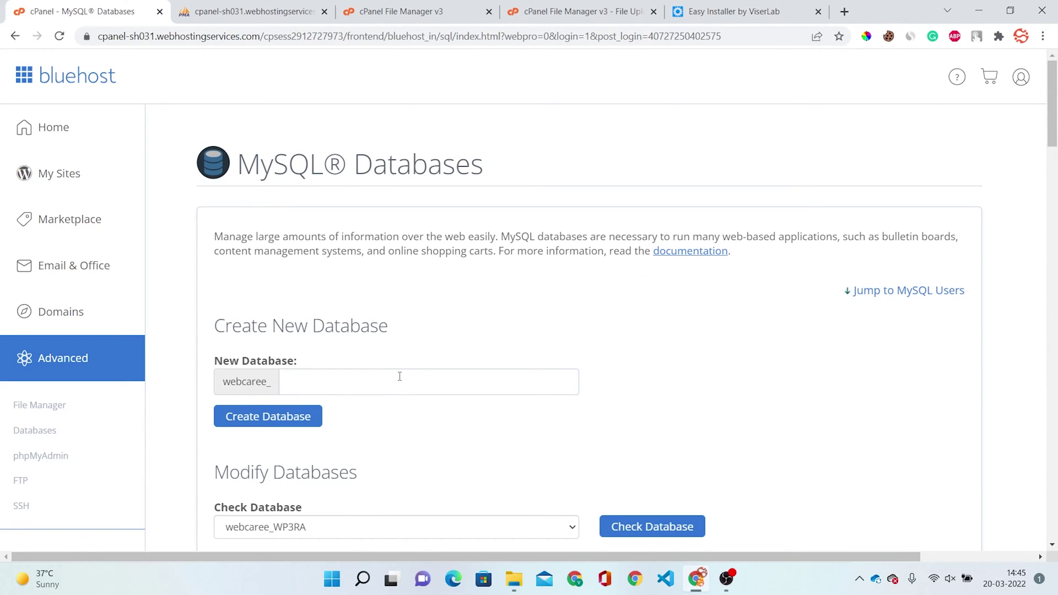
text(dfdfd)
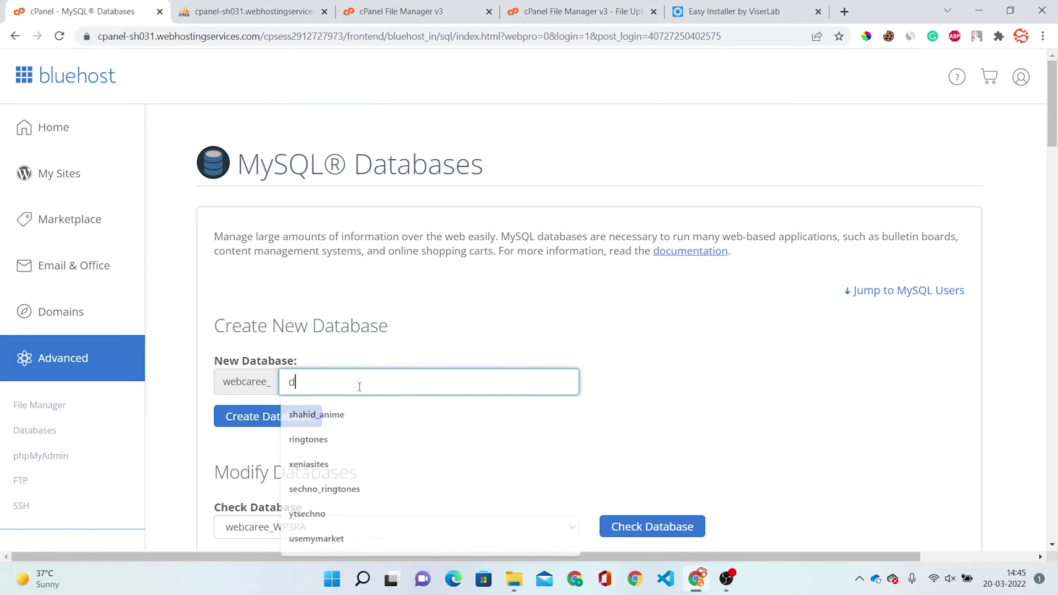
click(254, 422)
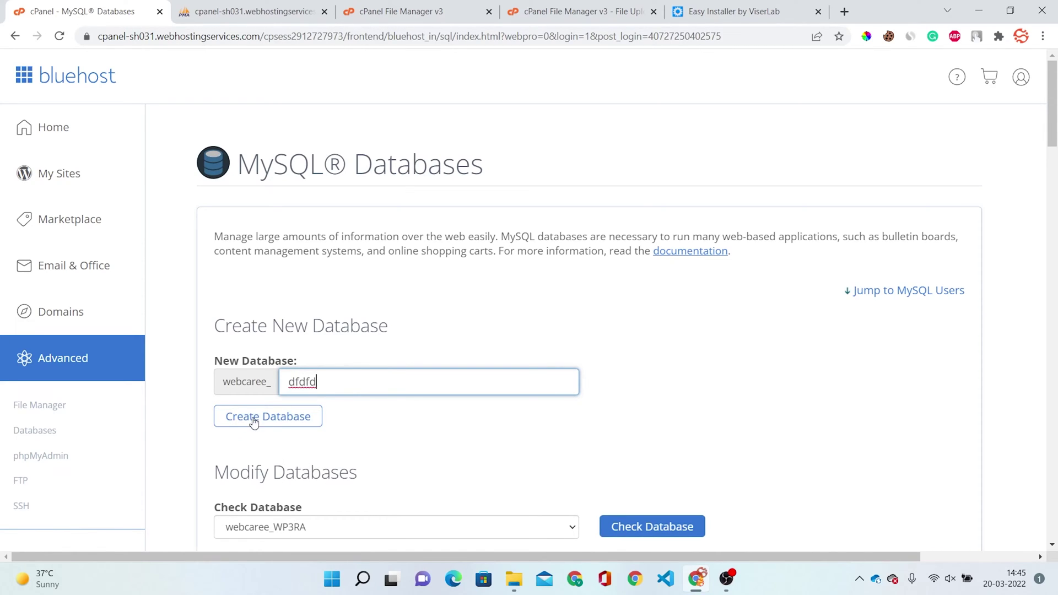
Step: Fill in the Add New User form with a username and password and create the database user
scroll(312, 432, down, 12)
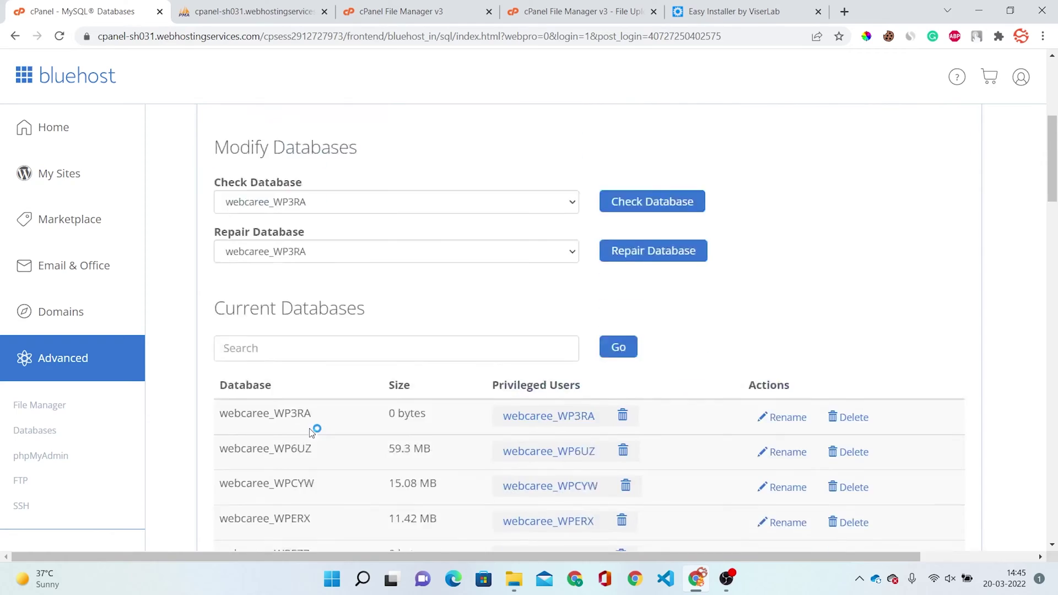
scroll(310, 432, down, 2)
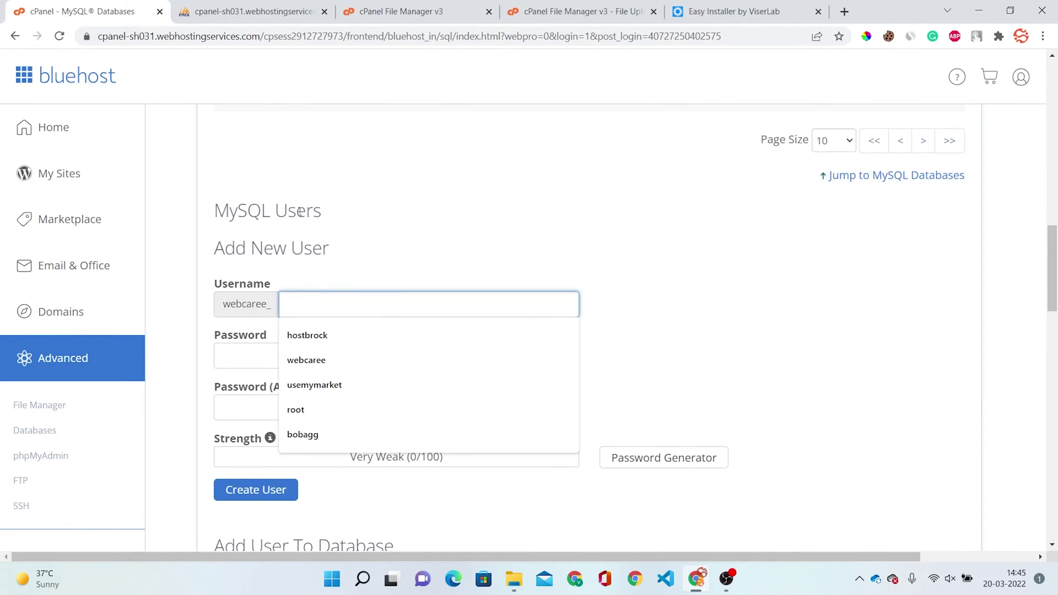
click(309, 308)
click(248, 283)
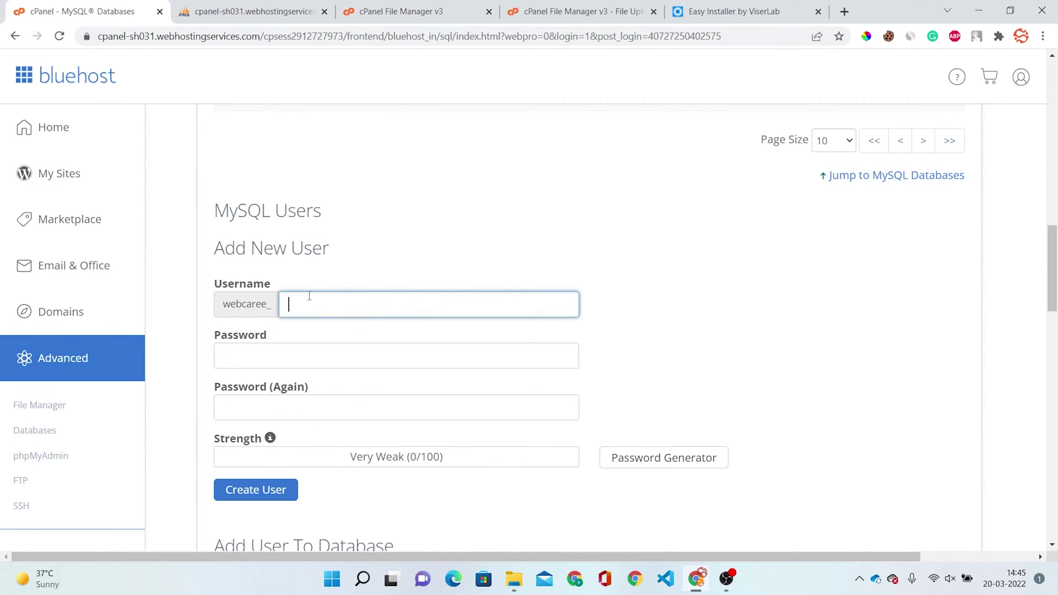
click(355, 353)
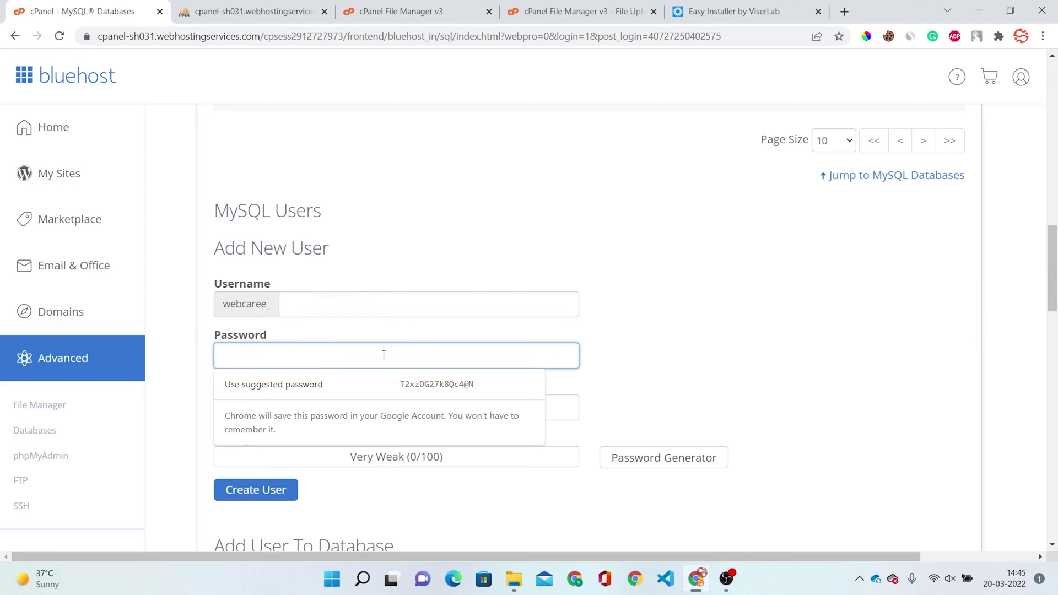
click(373, 401)
click(690, 389)
scroll(499, 417, down, 1)
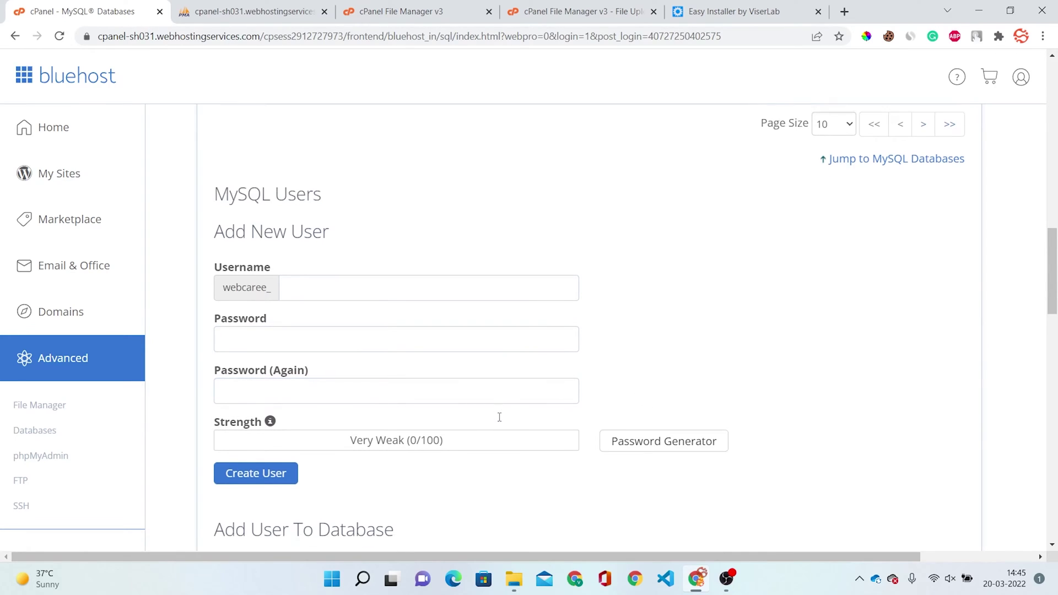
scroll(499, 417, down, 3)
click(281, 283)
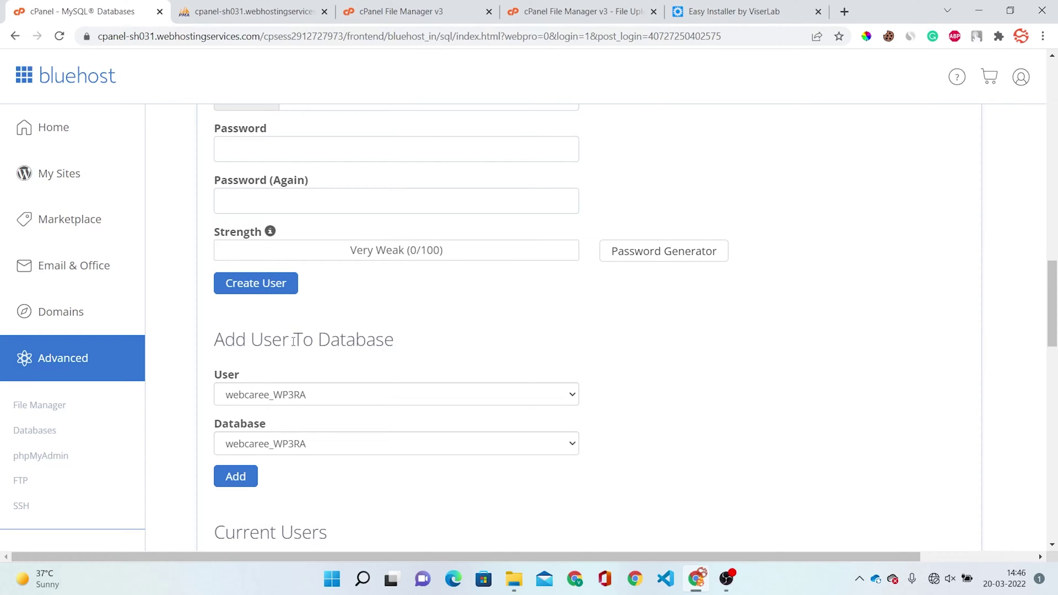
Step: Add user webcaree_WP3RA to database webcaree_WP3RA under Add User To Database
drag(293, 340, 384, 339)
click(472, 366)
scroll(531, 324, down, 1)
click(531, 323)
click(707, 318)
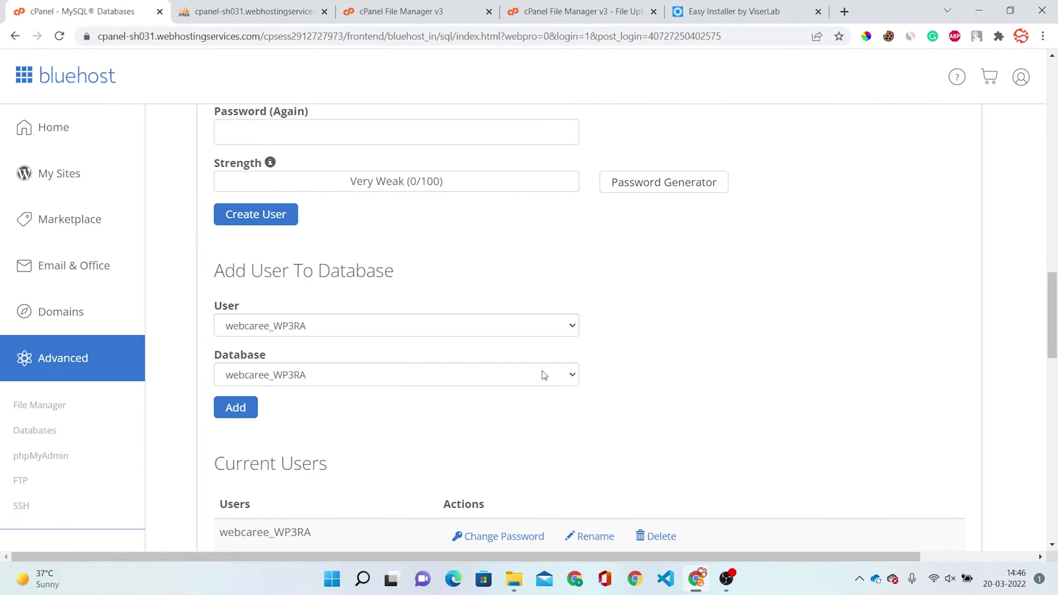
click(510, 377)
click(756, 377)
click(249, 408)
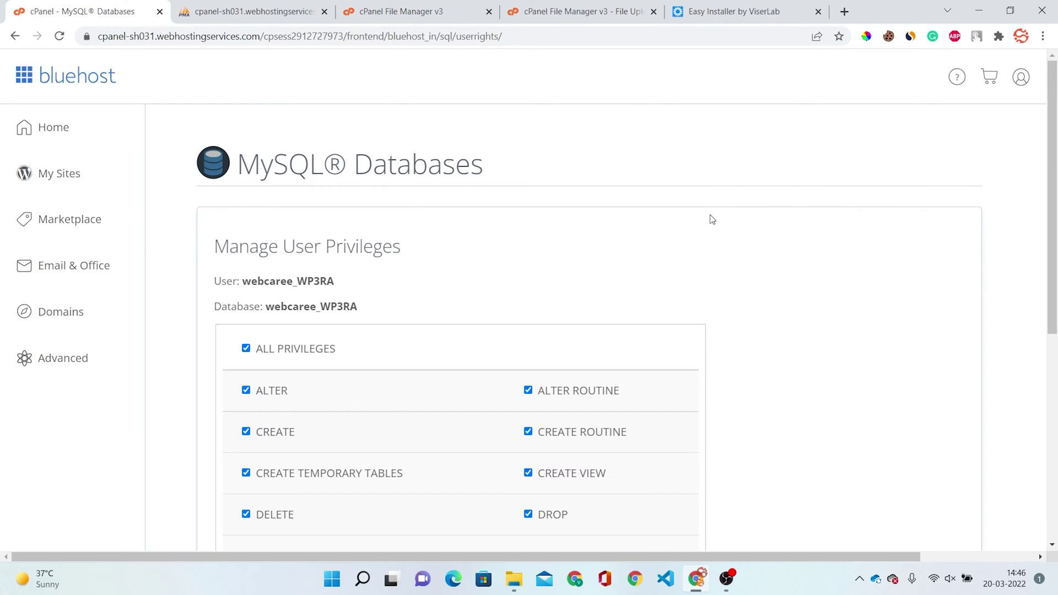
Step: Review the Manage User Privileges page showing ALL PRIVILEGES ticked for the user and database
scroll(643, 314, down, 6)
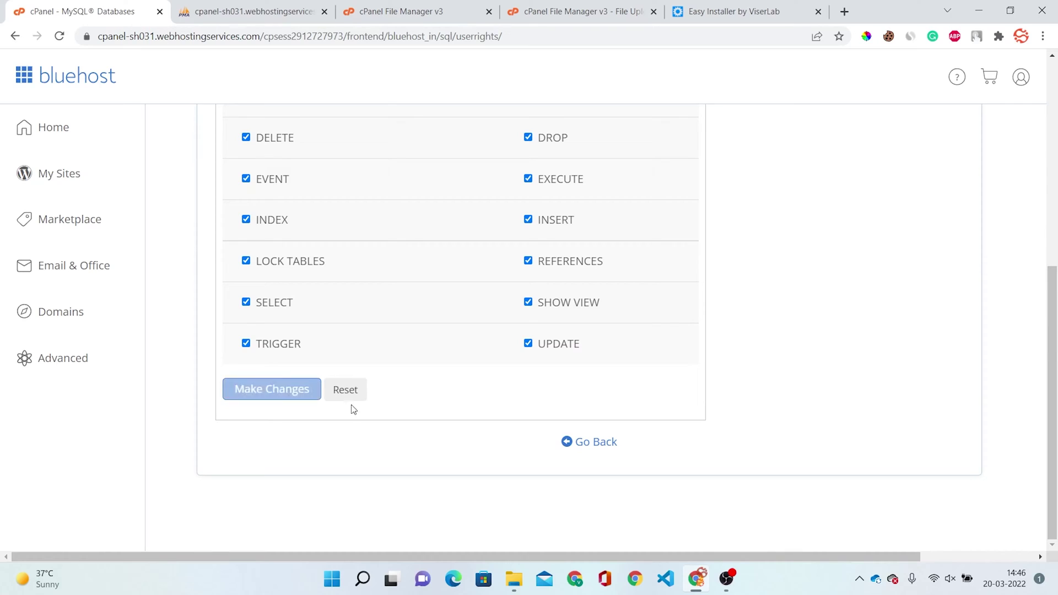
scroll(604, 349, up, 6)
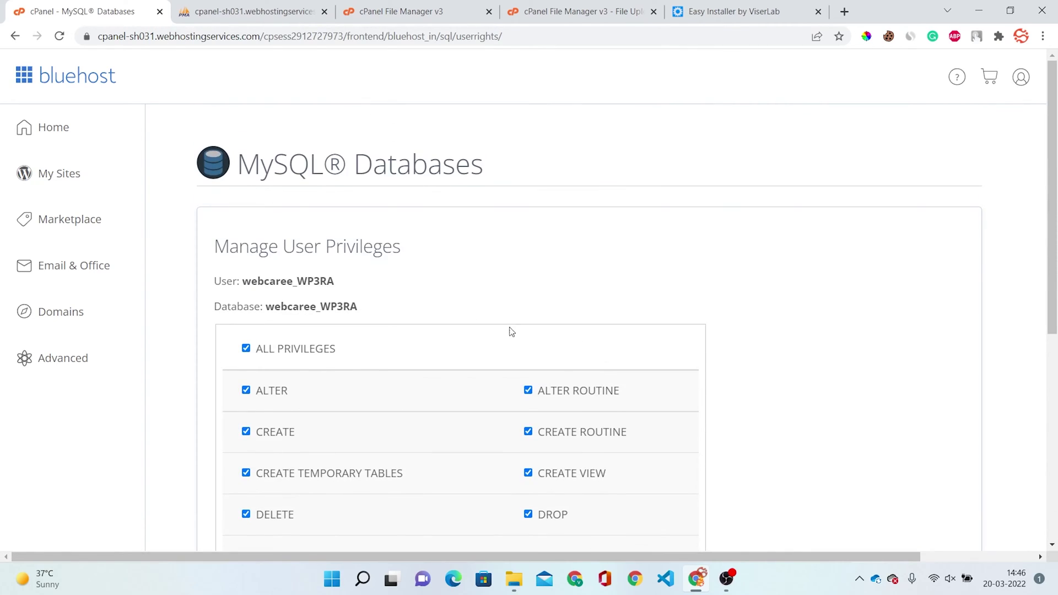
mouse_move(269, 287)
mouse_down()
mouse_move(337, 285)
mouse_move(303, 307)
mouse_move(266, 307)
mouse_up()
click(448, 251)
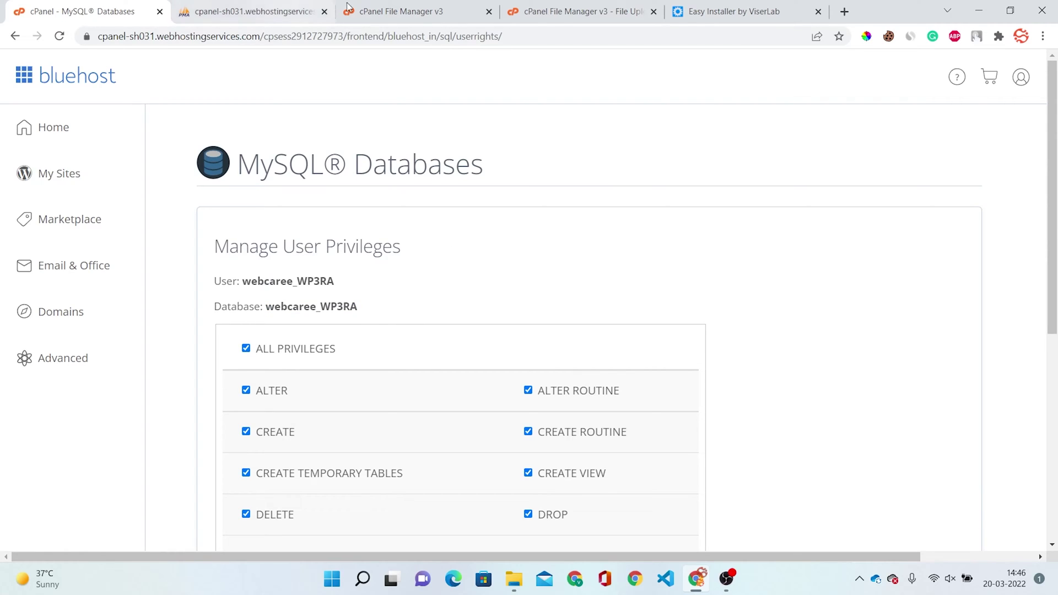
Step: Submit the filled-in Easy Installer details form with Install Now to run the installation
click(722, 11)
scroll(468, 320, down, 1)
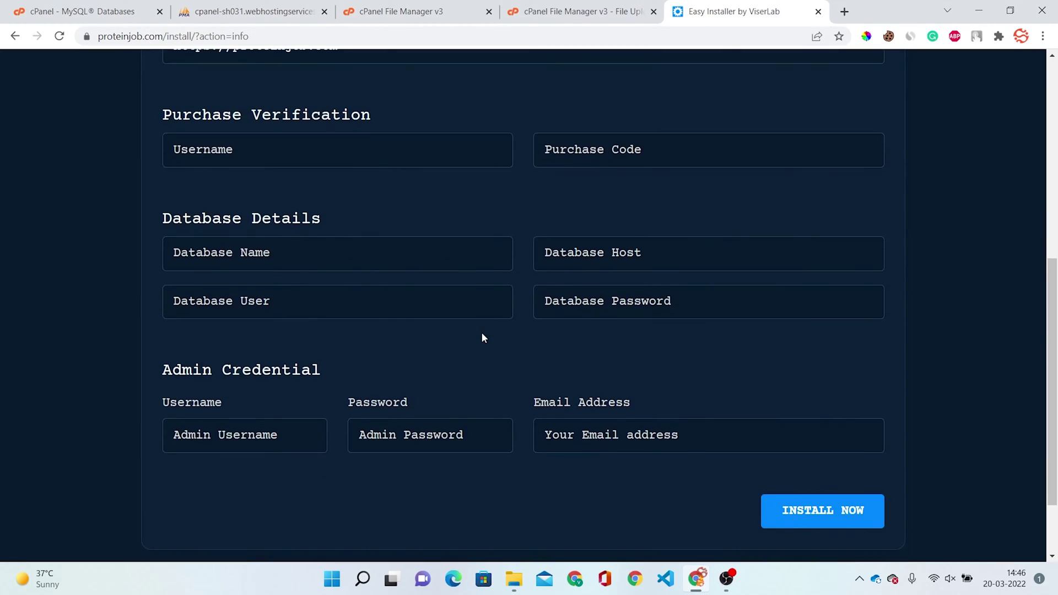
scroll(481, 332, up, 1)
scroll(760, 461, down, 3)
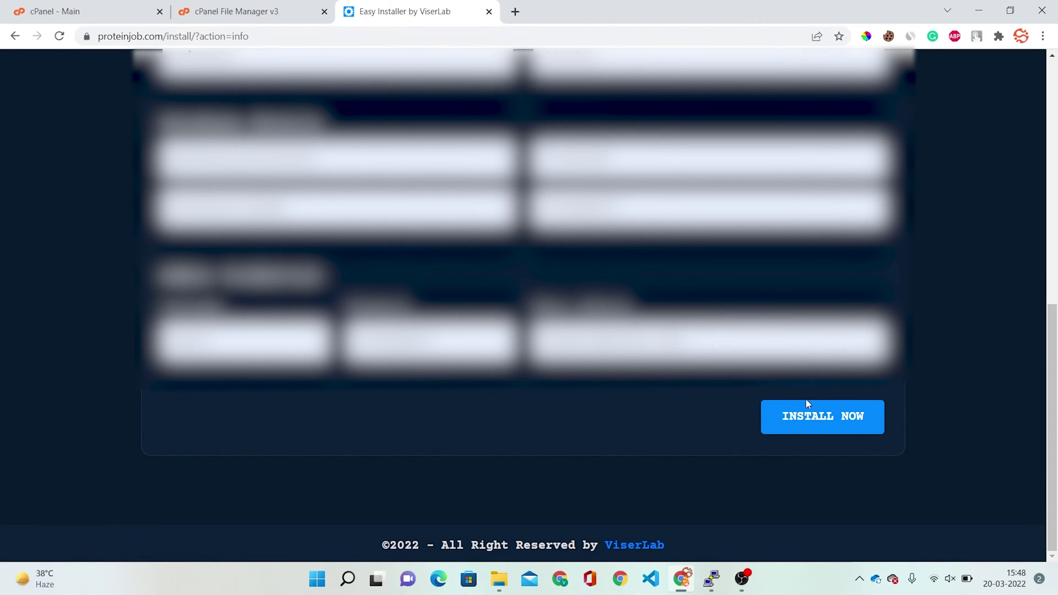
click(820, 432)
scroll(571, 256, down, 2)
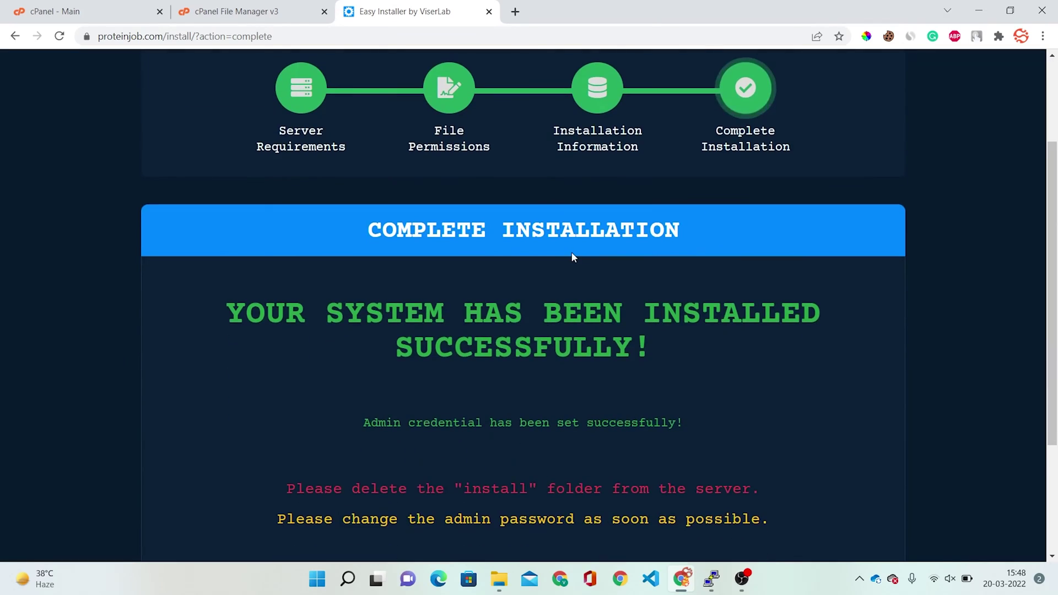
scroll(572, 256, down, 2)
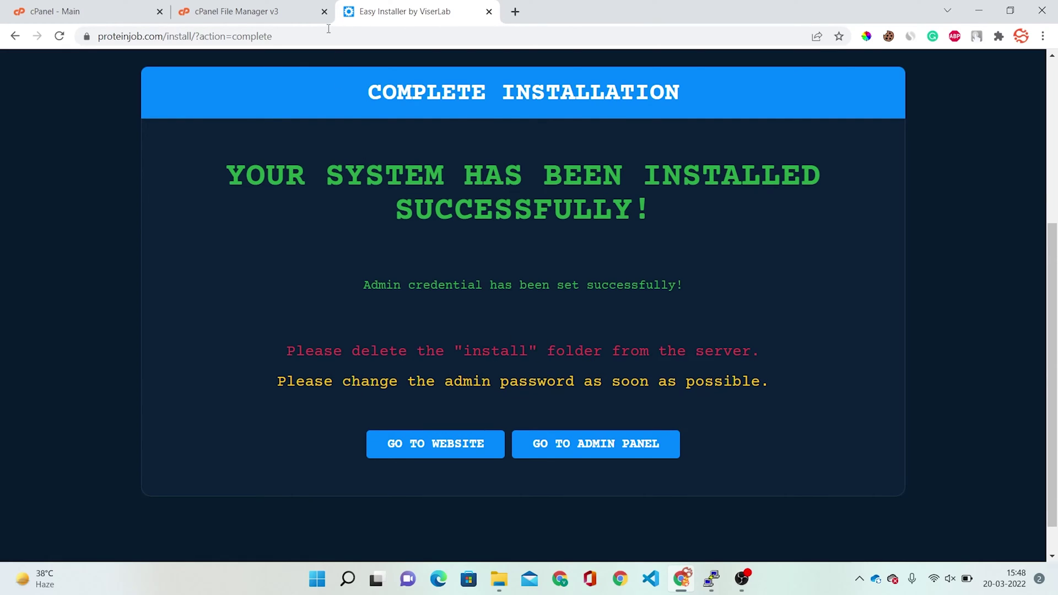
Step: Open the installed proteinjob.com website, which returns HTTP ERROR 500
click(307, 8)
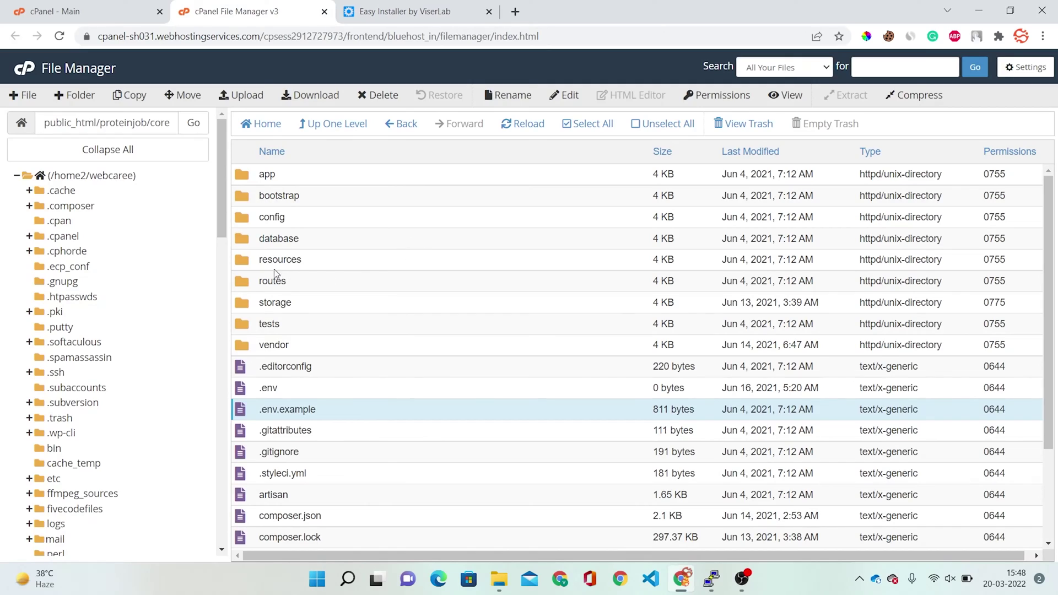
click(333, 125)
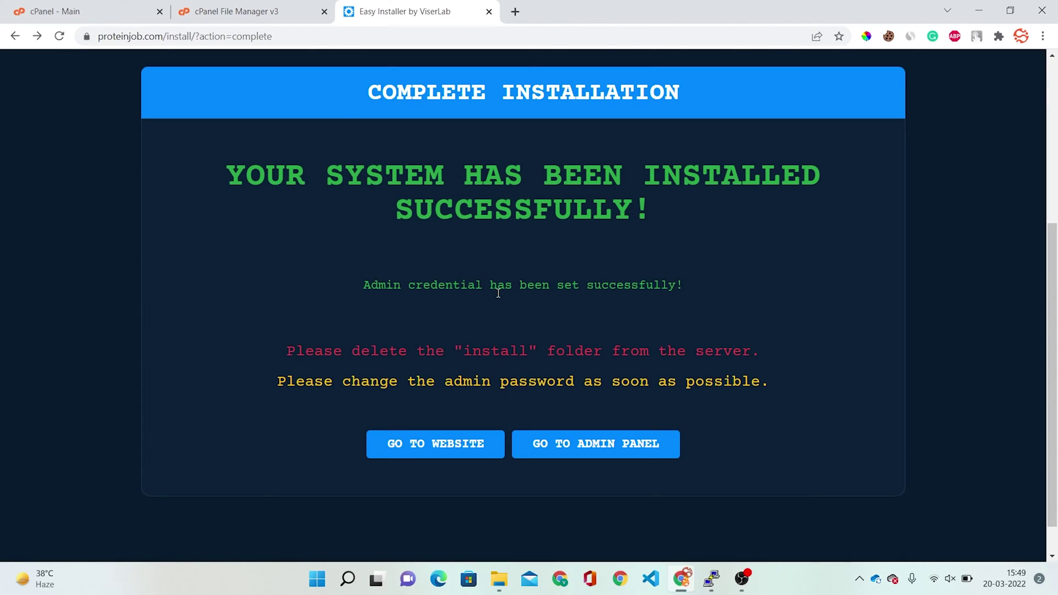
click(449, 449)
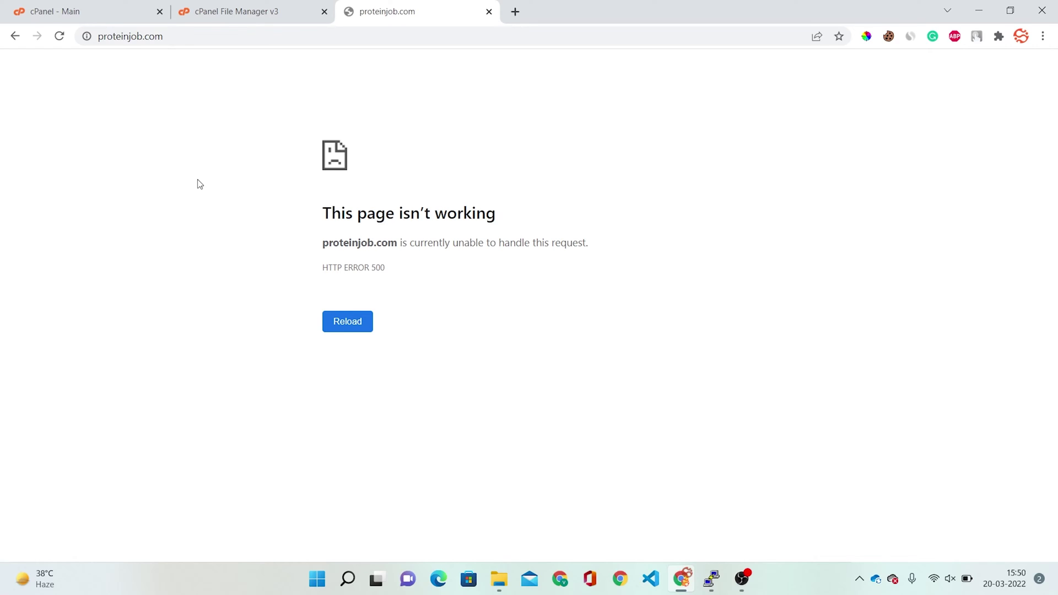
Step: Open the empty 0-byte .env file in proteinjob/core in the File Manager editor
click(274, 7)
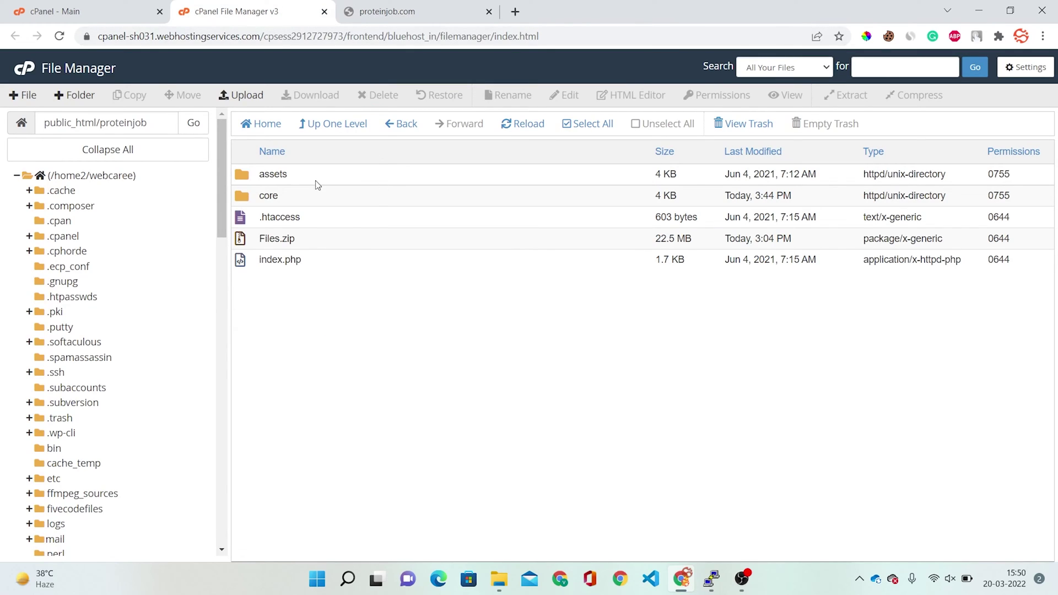
double_click(310, 203)
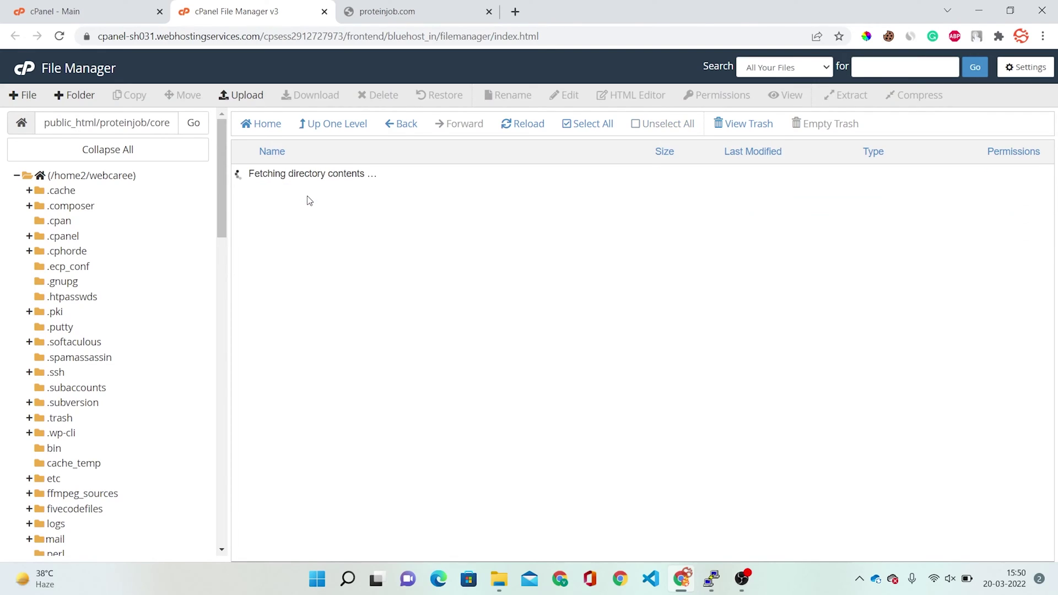
scroll(397, 237, down, 1)
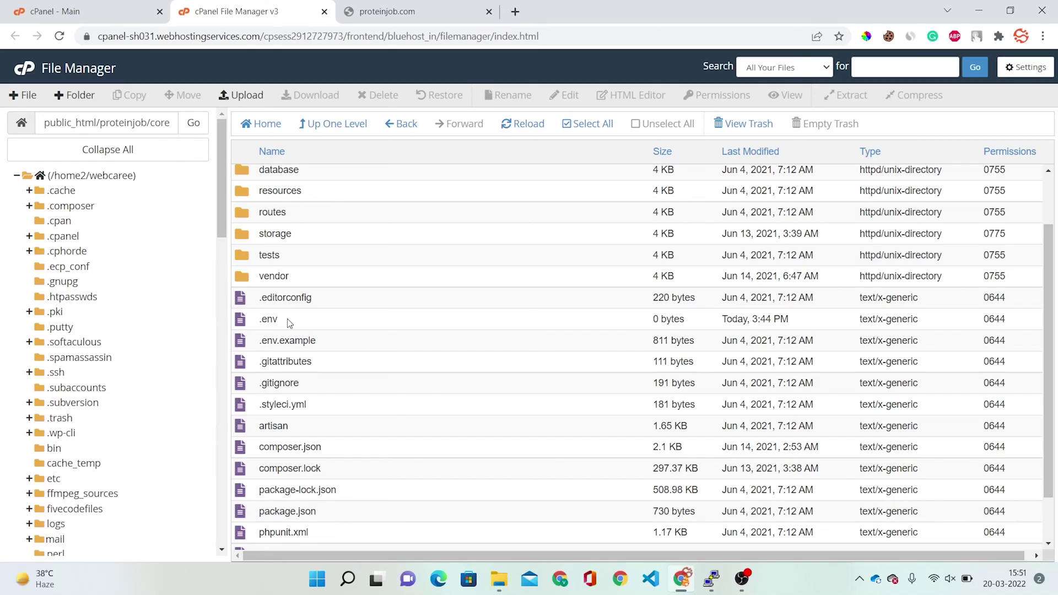
right_click(285, 324)
click(315, 371)
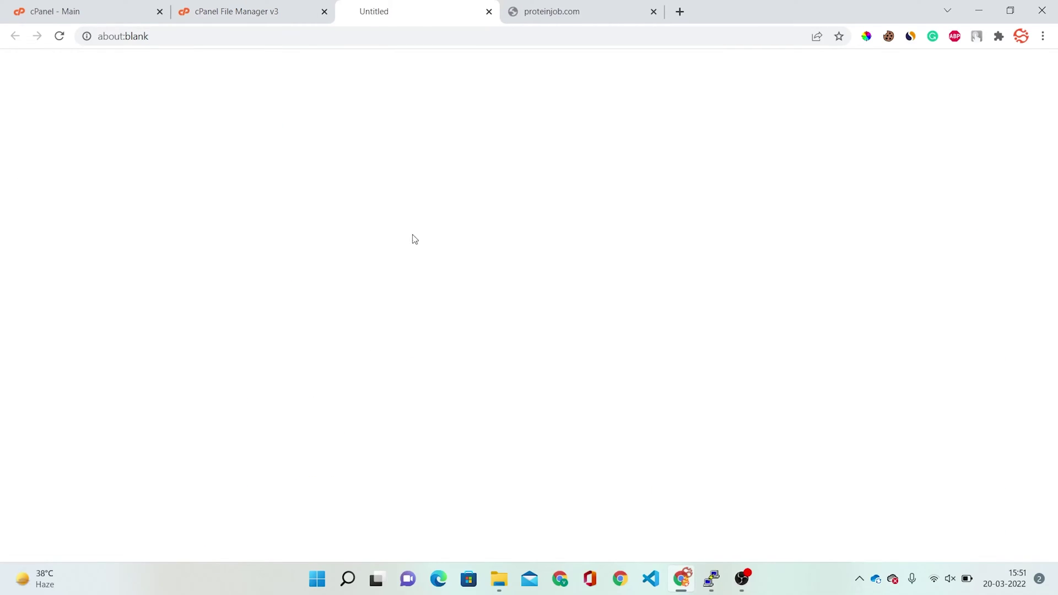
Step: Compare the file listing and the HTTP ERROR 500 page, then return to the core folder listing
click(248, 10)
click(410, 9)
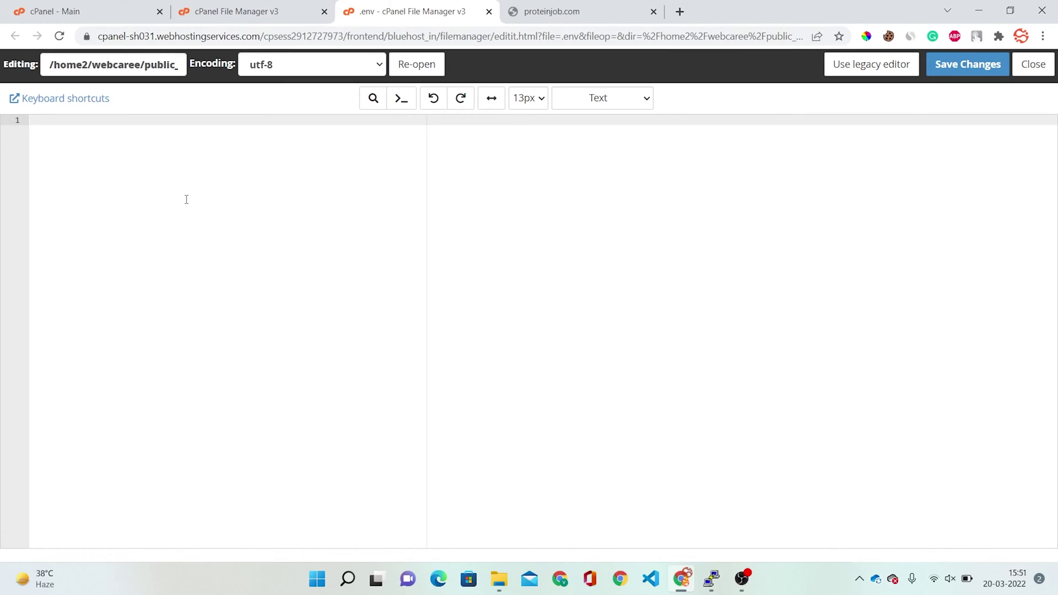
click(557, 11)
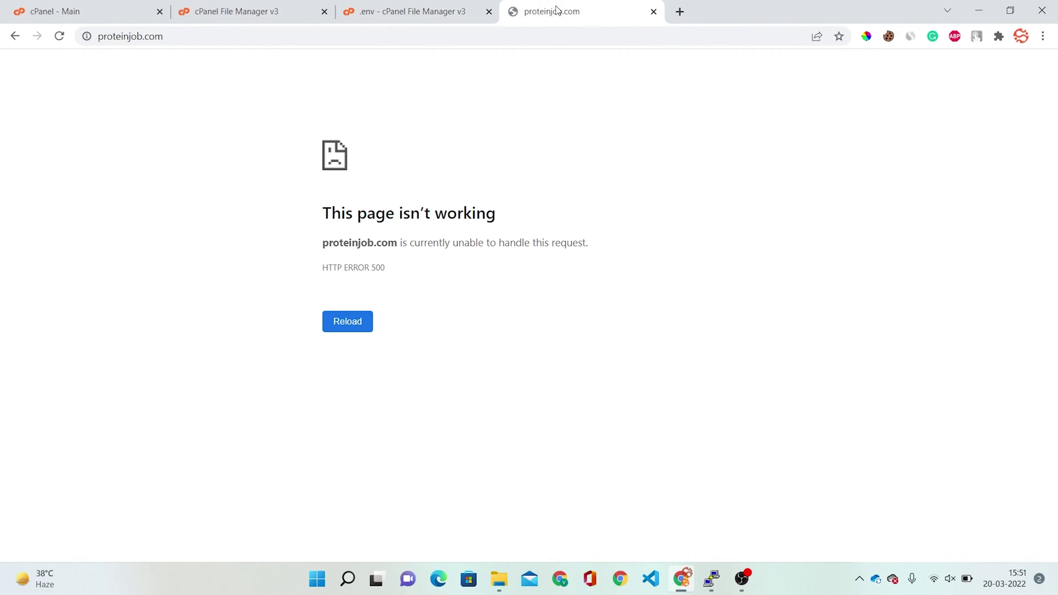
click(441, 10)
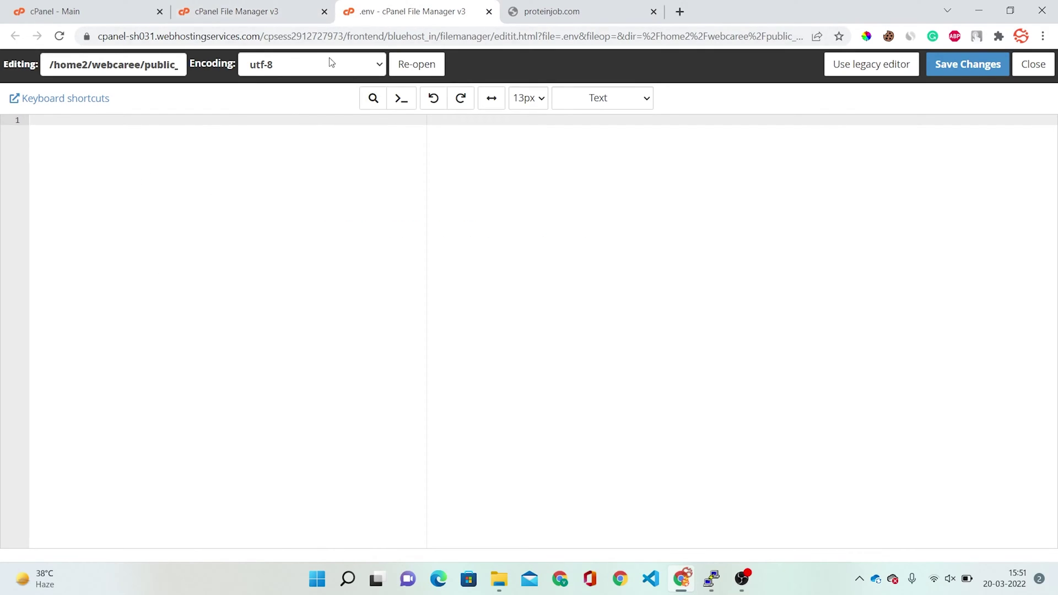
click(264, 5)
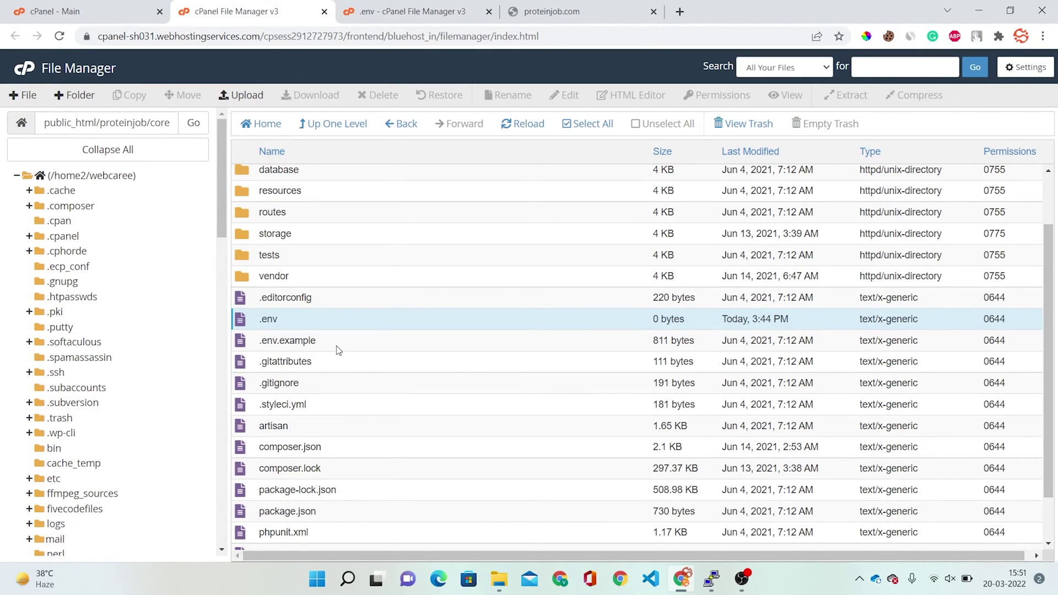
Step: Copy all of .env.example's settings into the .env editor and save
right_click(336, 345)
click(365, 399)
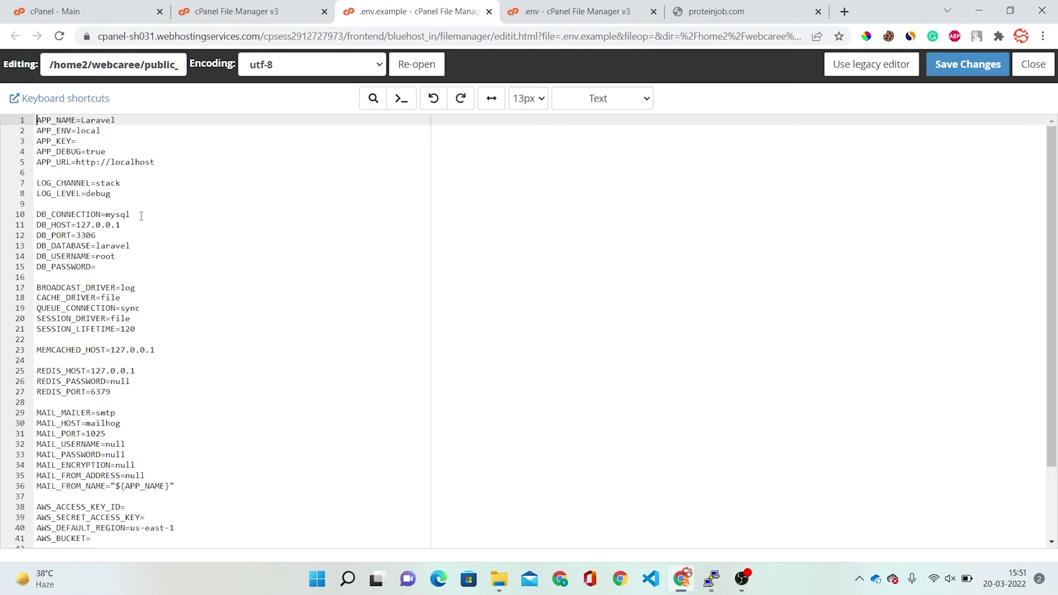
click(125, 202)
key(ctrl+a)
key(ctrl+c)
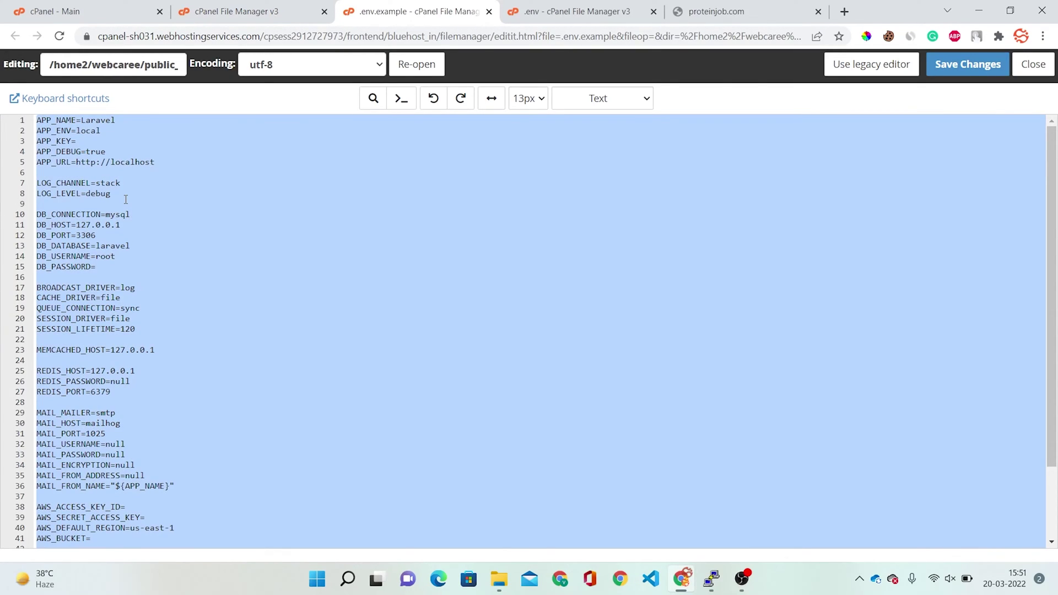
key(ctrl+Tab)
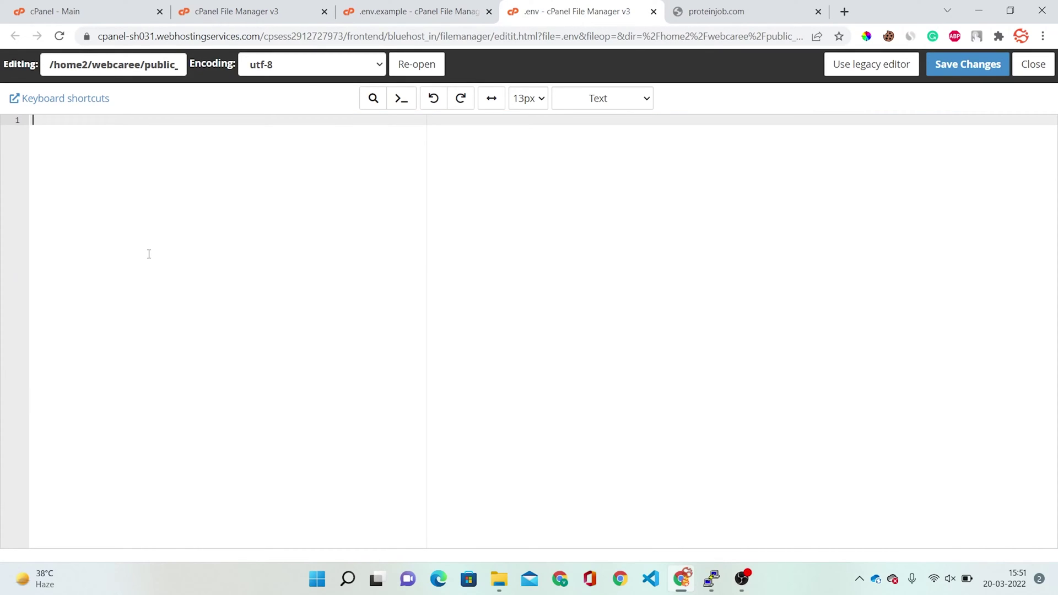
key(ctrl+v)
click(968, 63)
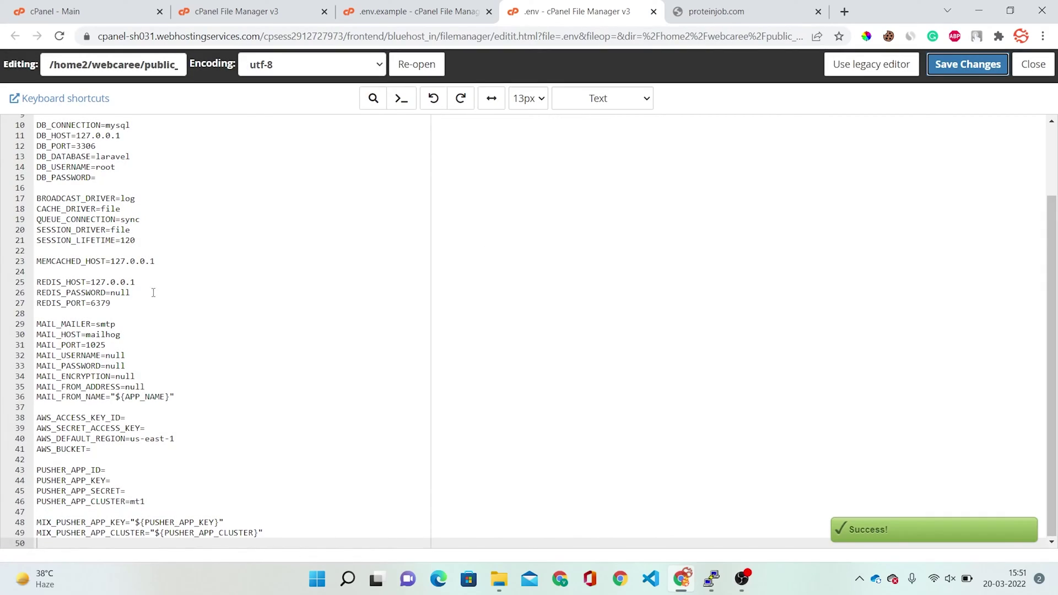
Step: Set DB_DATABASE to webcaree_protein plus the database username and password, then save .env
double_click(119, 158)
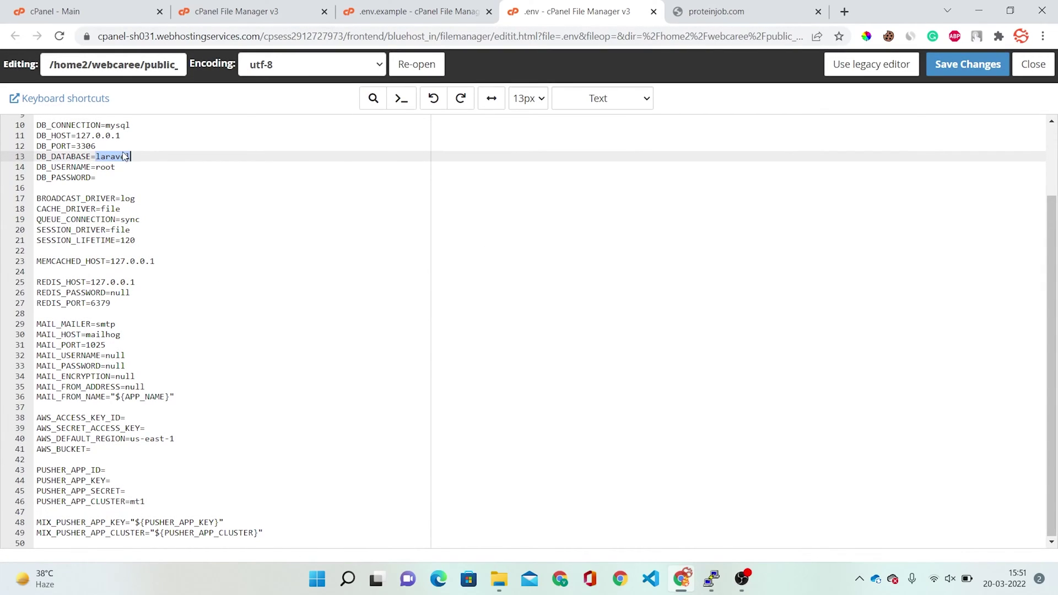
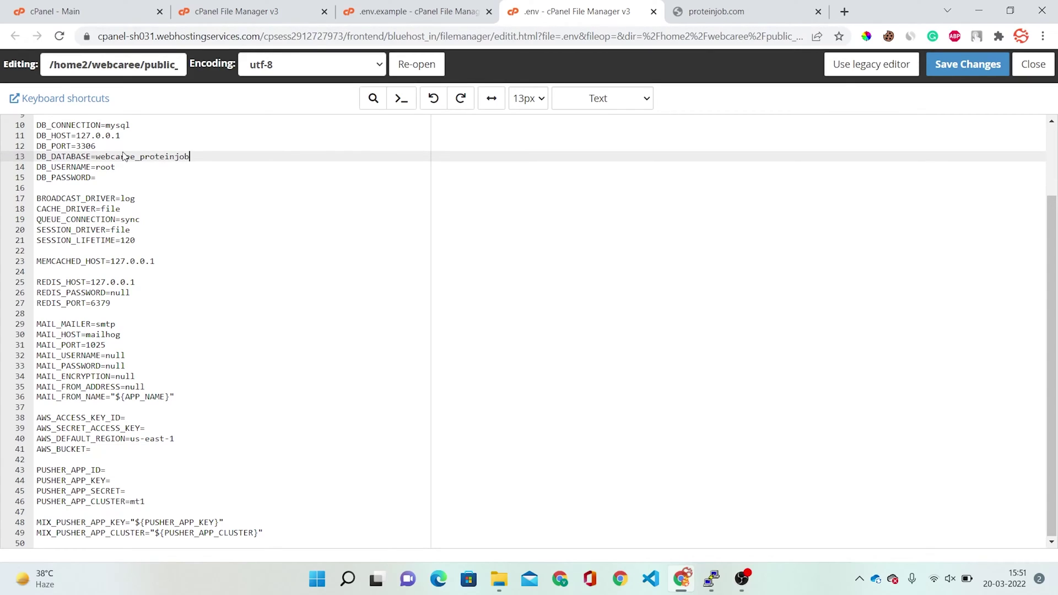
key(Down)
key(BackSpace)
key(BackSpace)
key(BackSpace)
key(BackSpace)
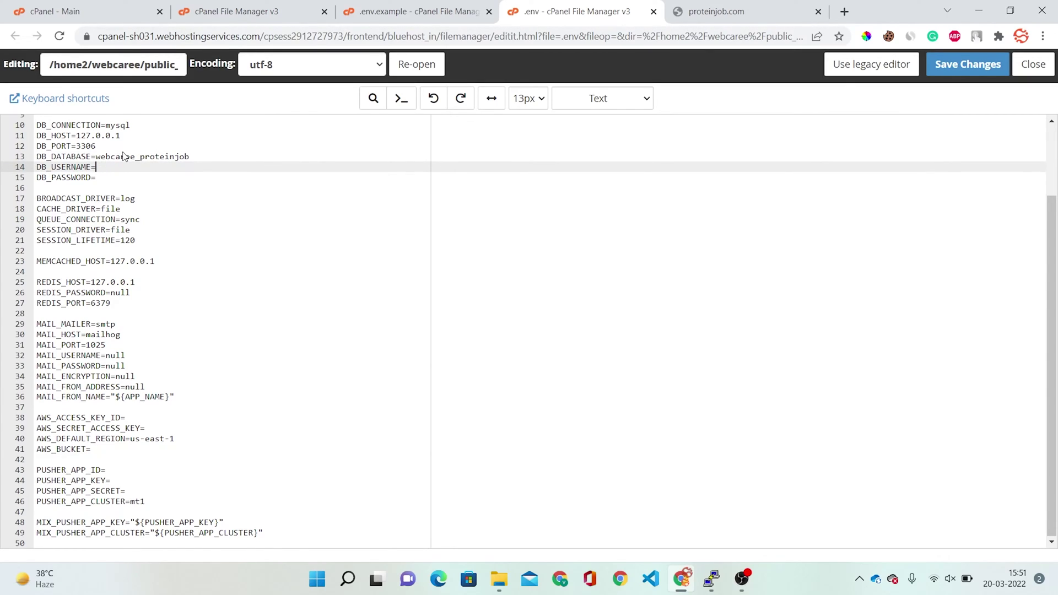
key(Down)
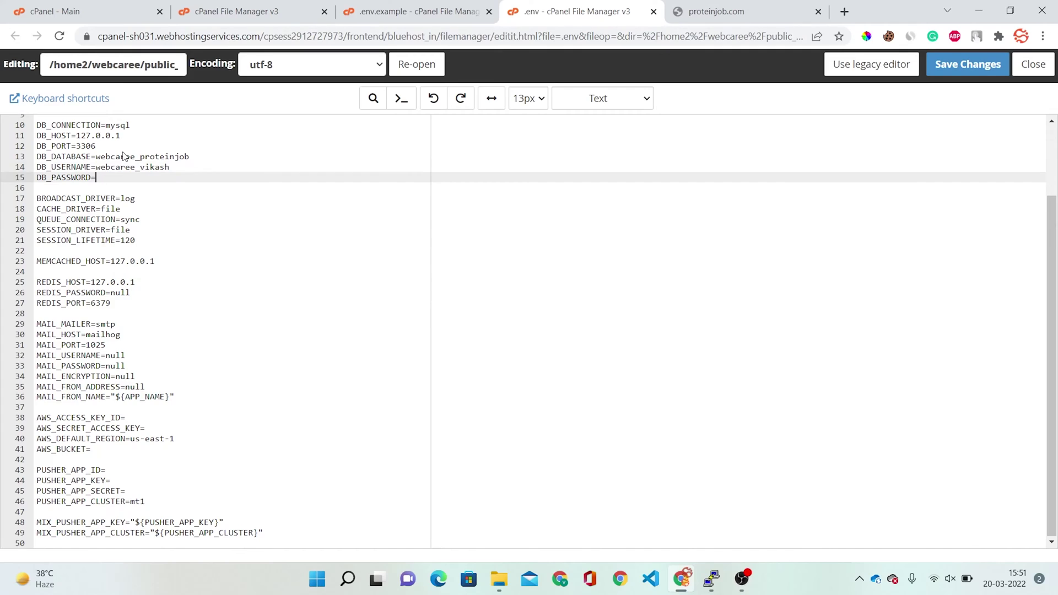
click(964, 65)
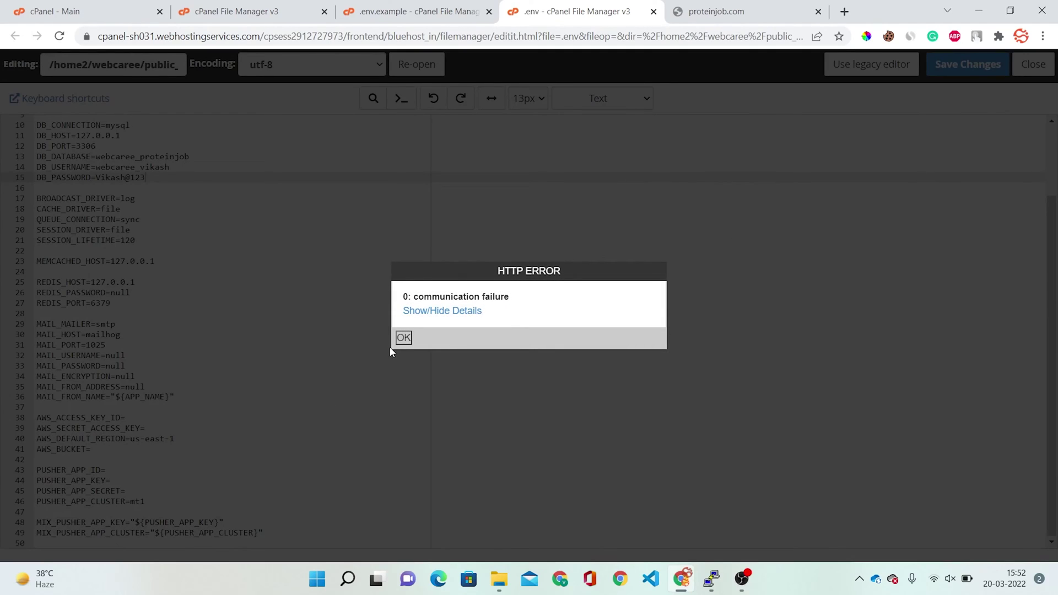
click(403, 337)
click(974, 66)
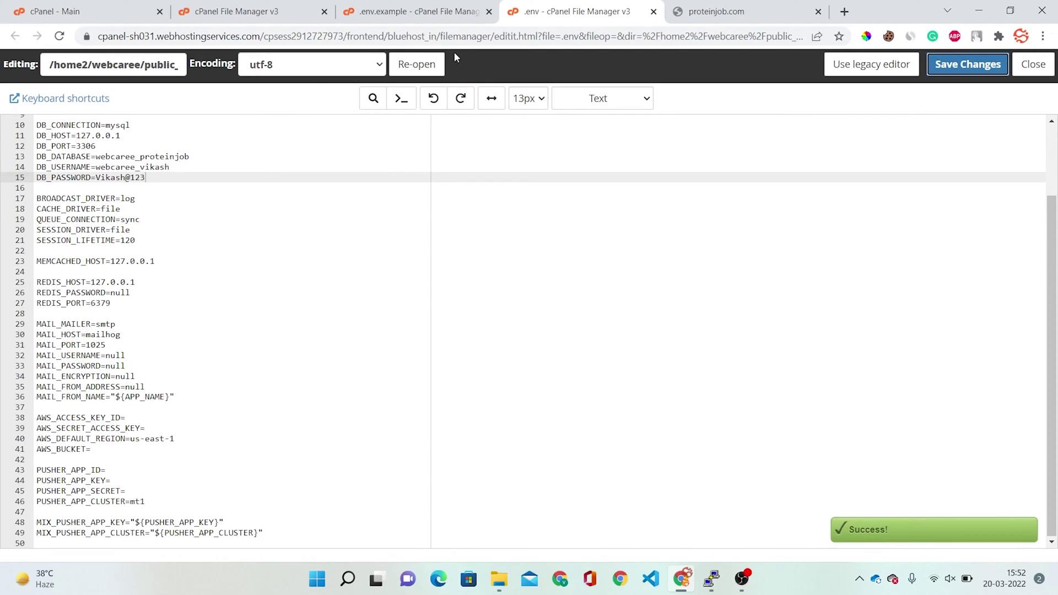
Step: Reload proteinjob.com to see the missing encryption key error, launch PuTTY, and return to cPanel's dashboard
click(715, 11)
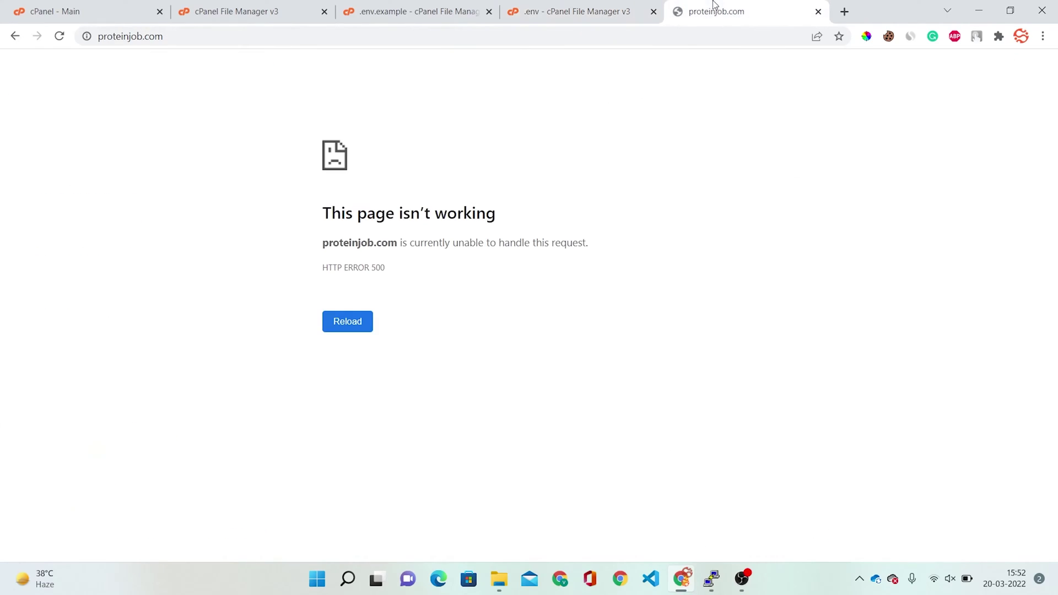
click(61, 37)
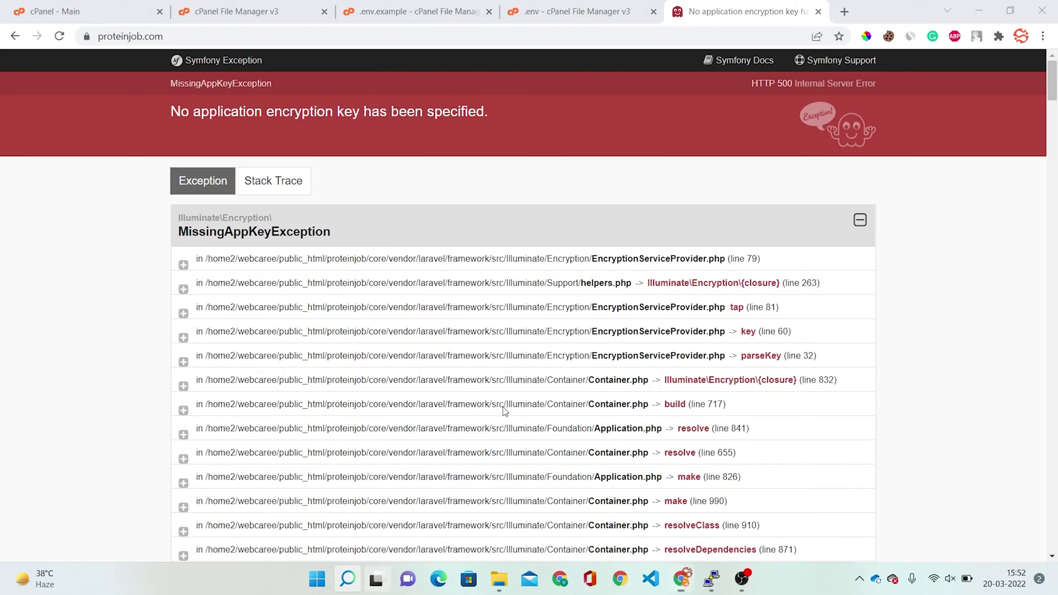
key(super+s)
click(560, 220)
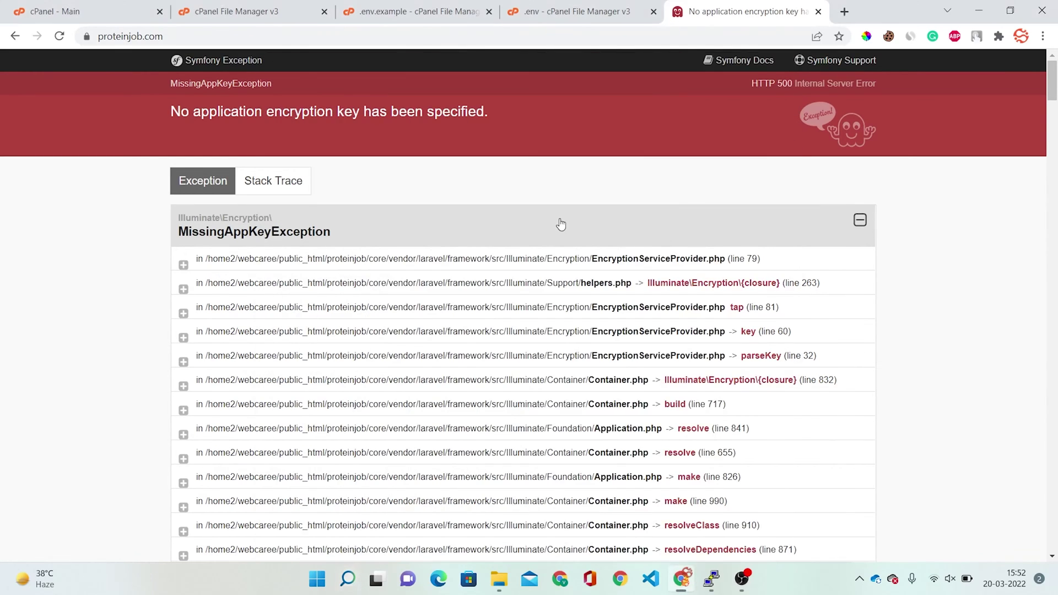
click(573, 11)
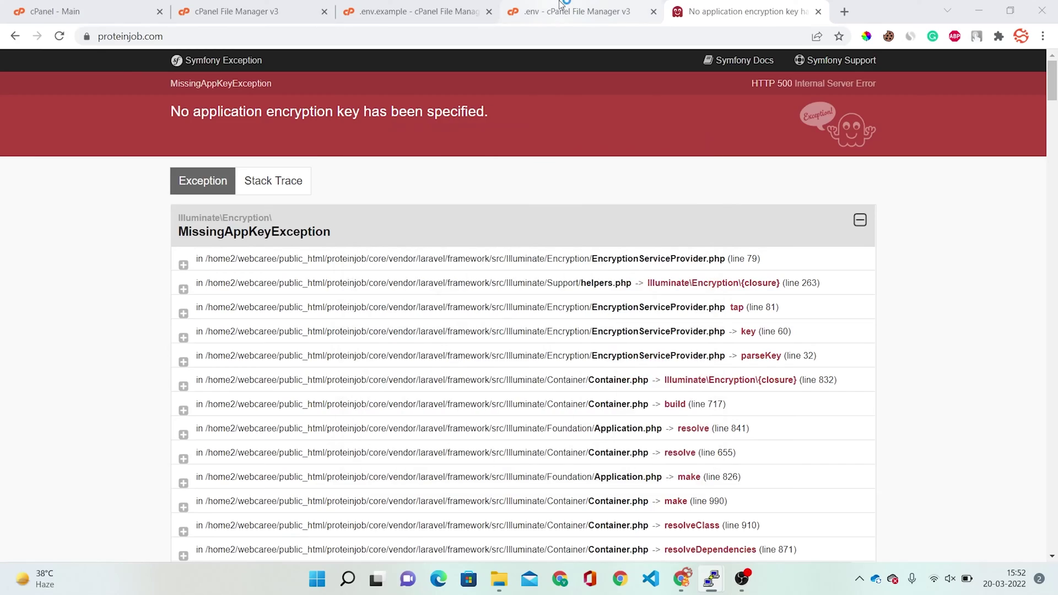
click(55, 11)
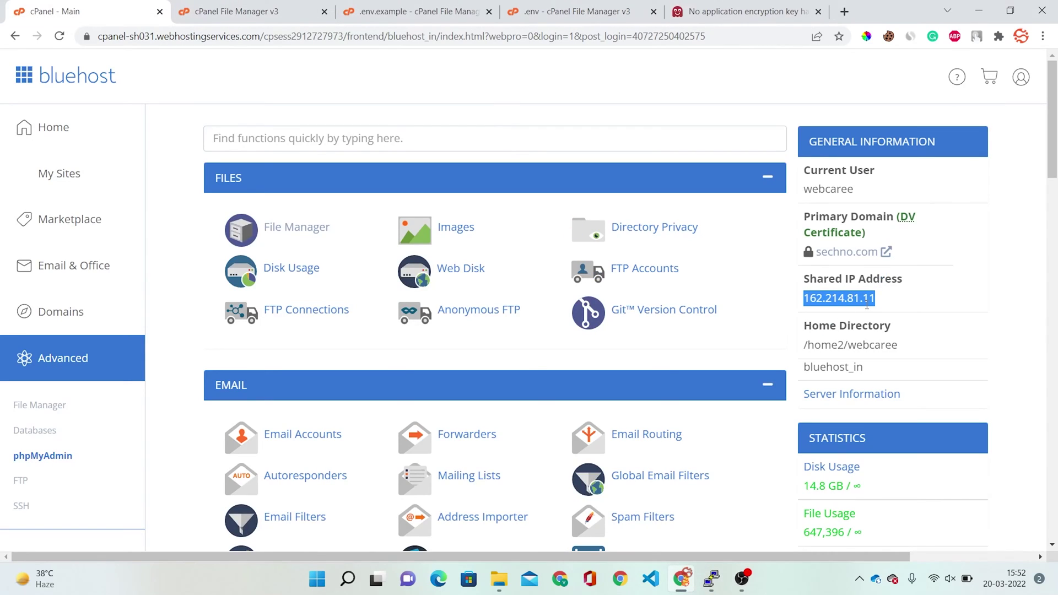
Step: Paste the shared IP 162.214.81.11 as PuTTY's host and open the SSH connection
click(712, 579)
click(759, 518)
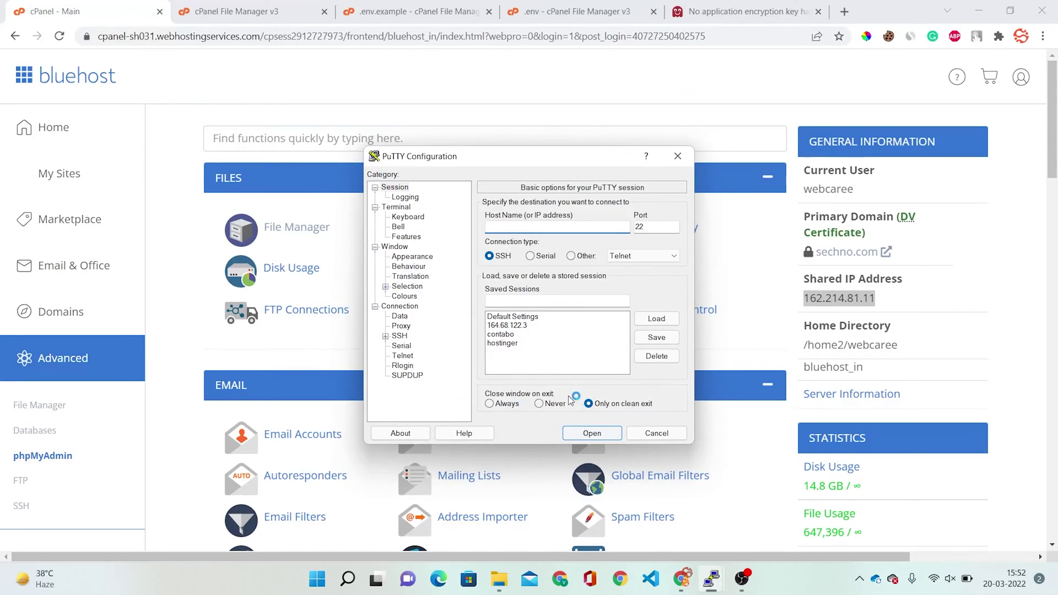
text(162.214.81.11)
click(604, 434)
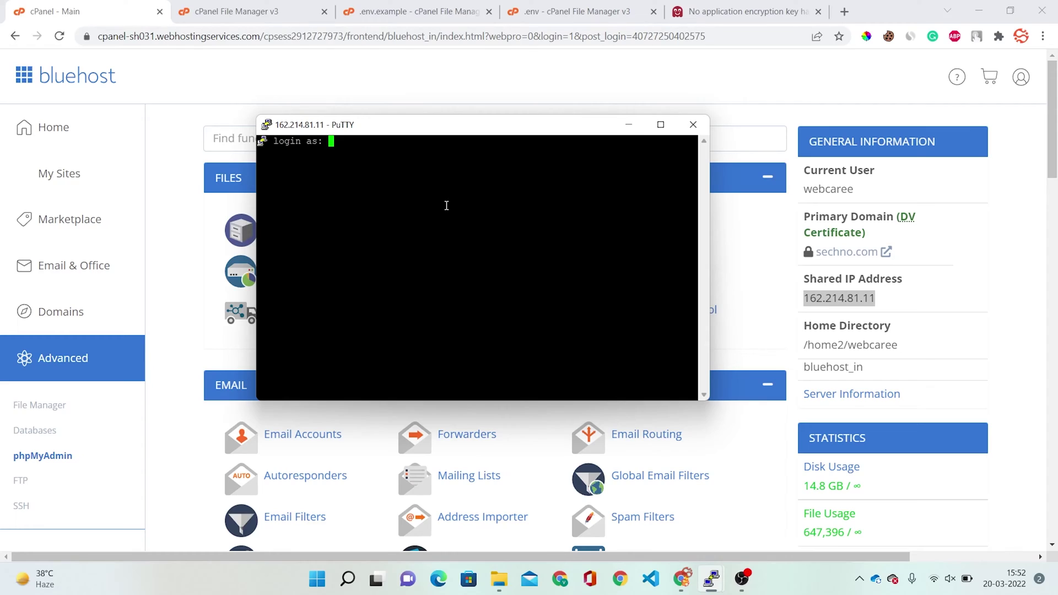
Step: Log in with the account's username and password to reach the home shell prompt
text(webcaree)
key(Return)
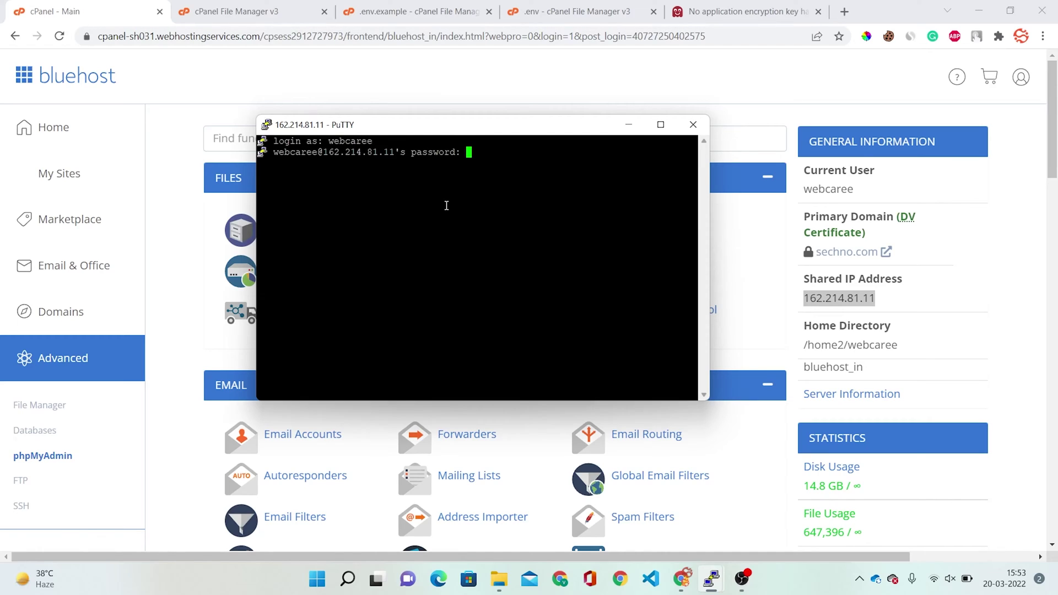
key(Return)
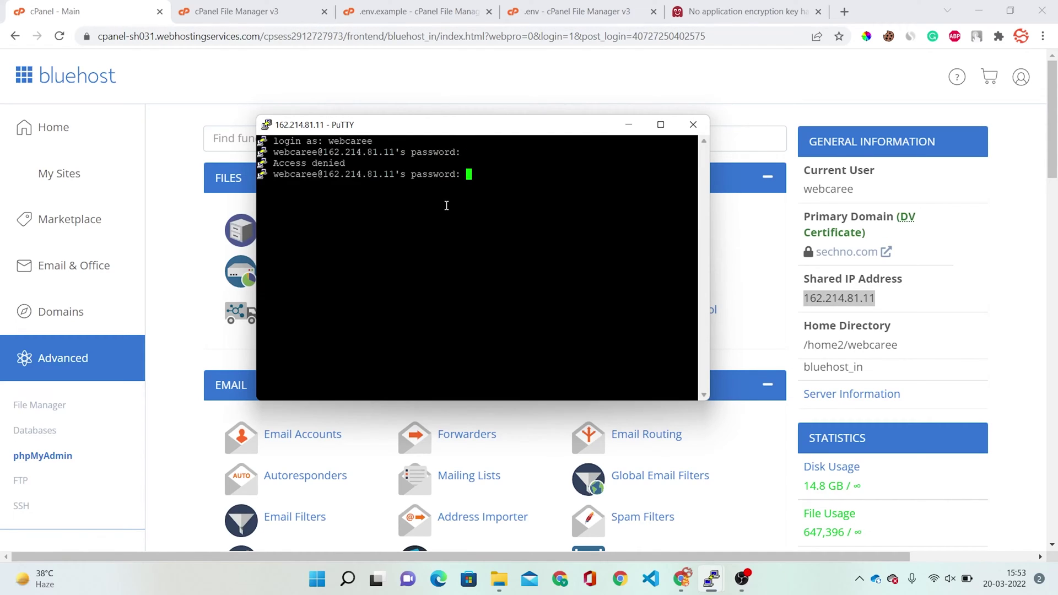
key(Return)
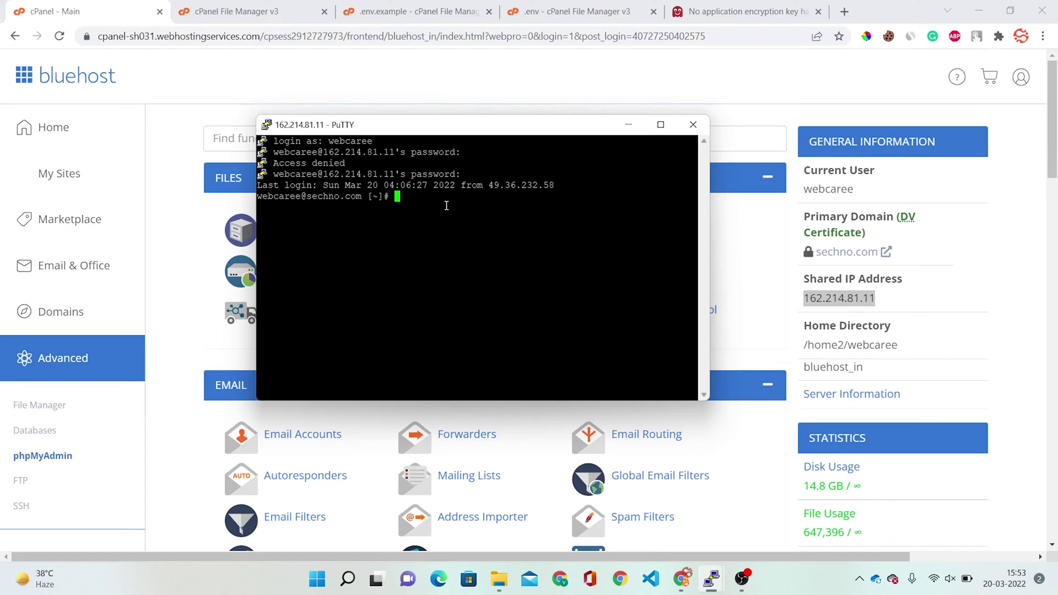
text(cd)
click(628, 124)
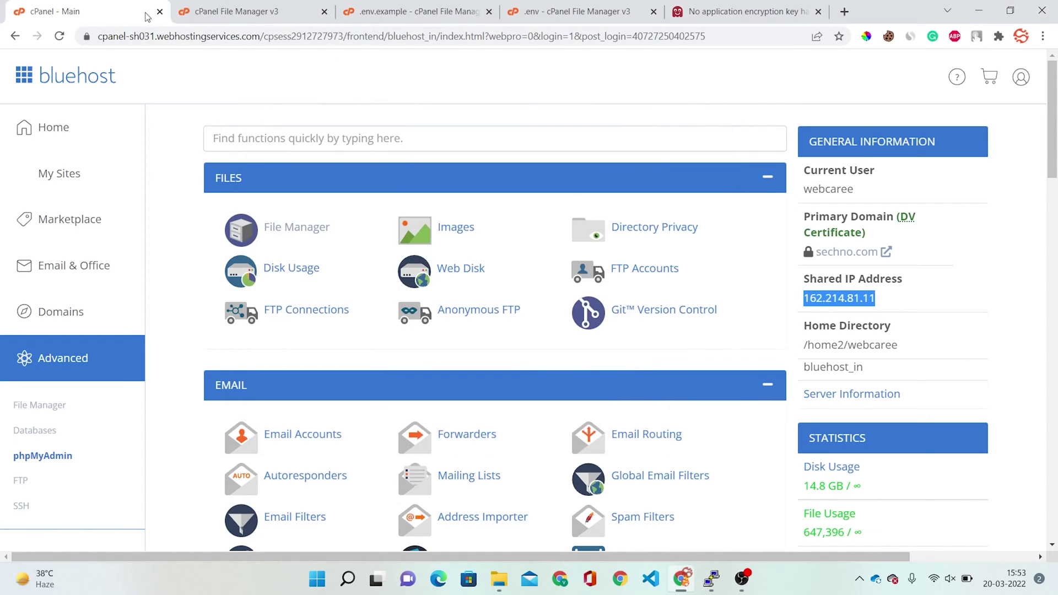
click(237, 11)
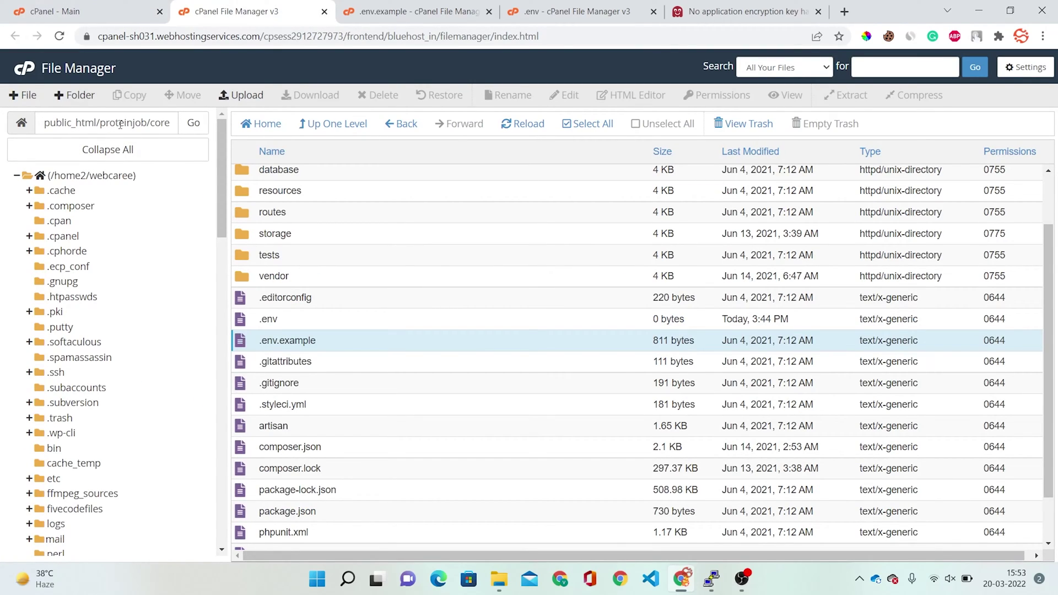
Step: Copy the core folder path from File Manager and try changing to it in PuTTY
click(151, 124)
key(ctrl+a)
key(super+c)
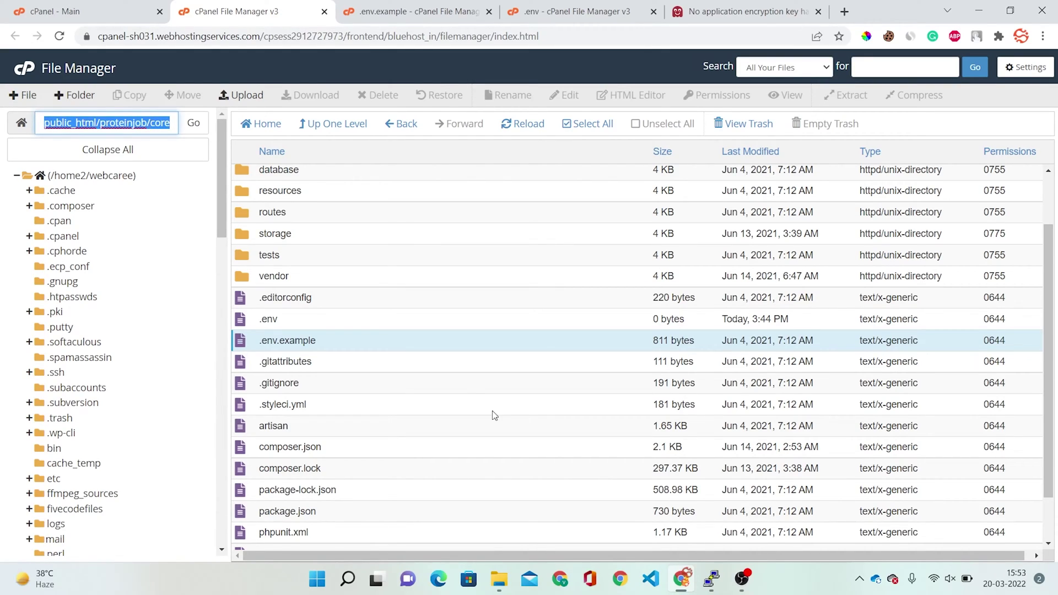
mouse_move(713, 579)
click(742, 527)
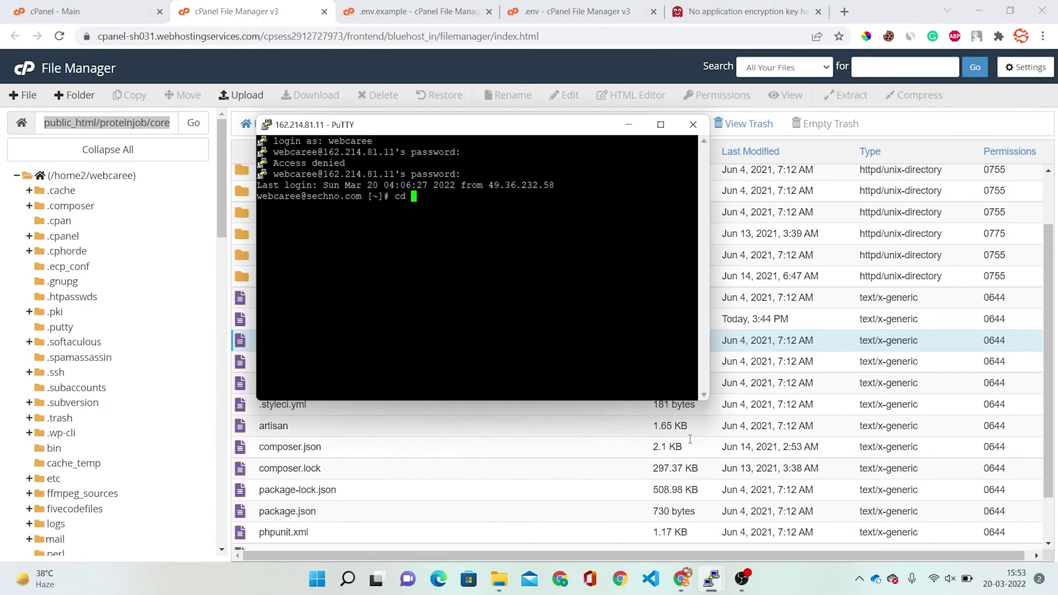
text(/)
right_click(502, 260)
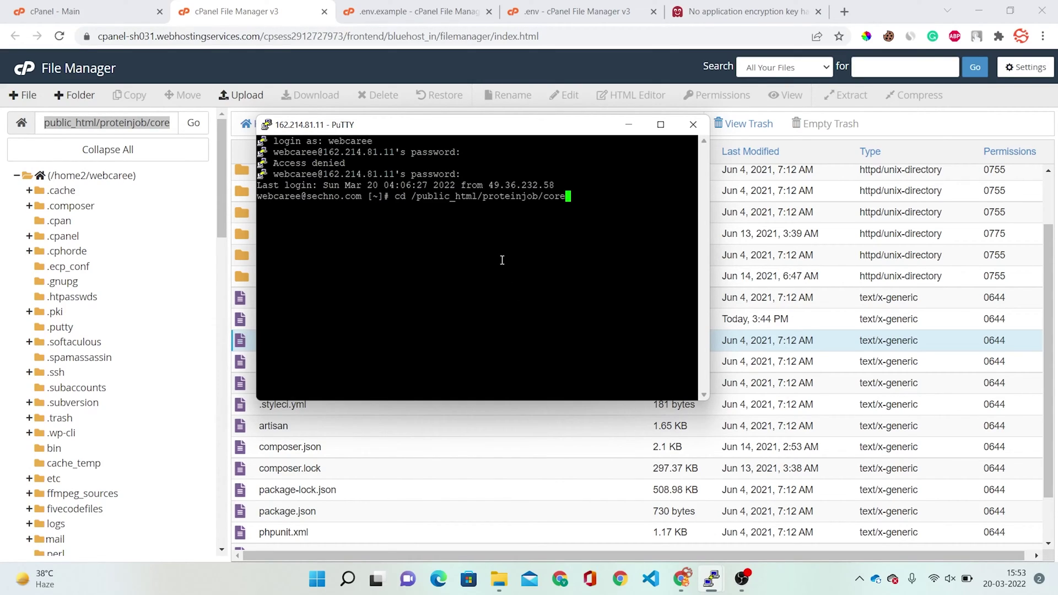
key(Return)
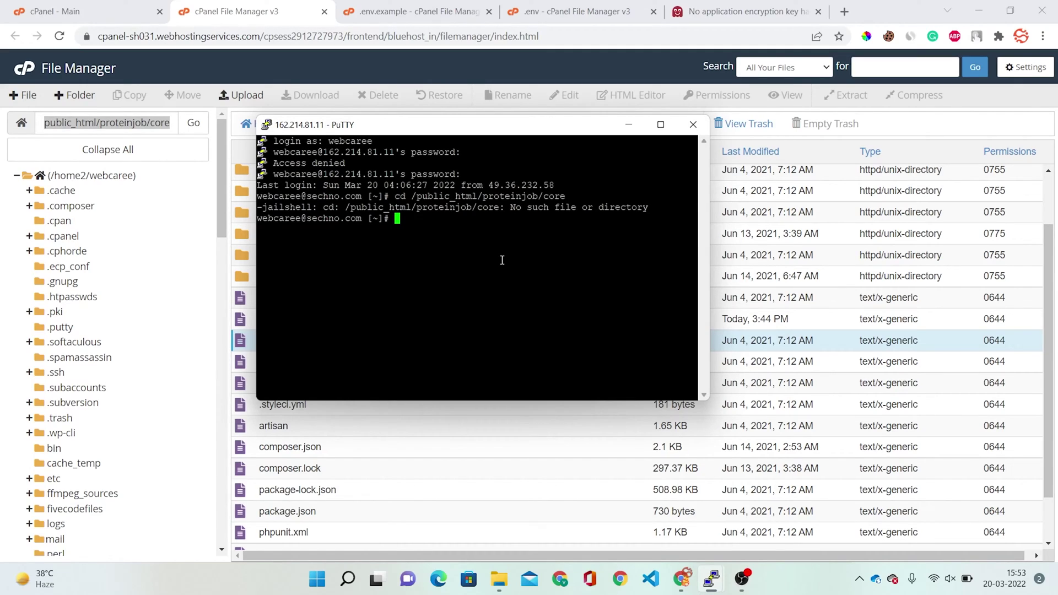
Step: Change directory into public_html, then proteinjob, then core
text(cd /public_html)
key(Return)
text(cd )
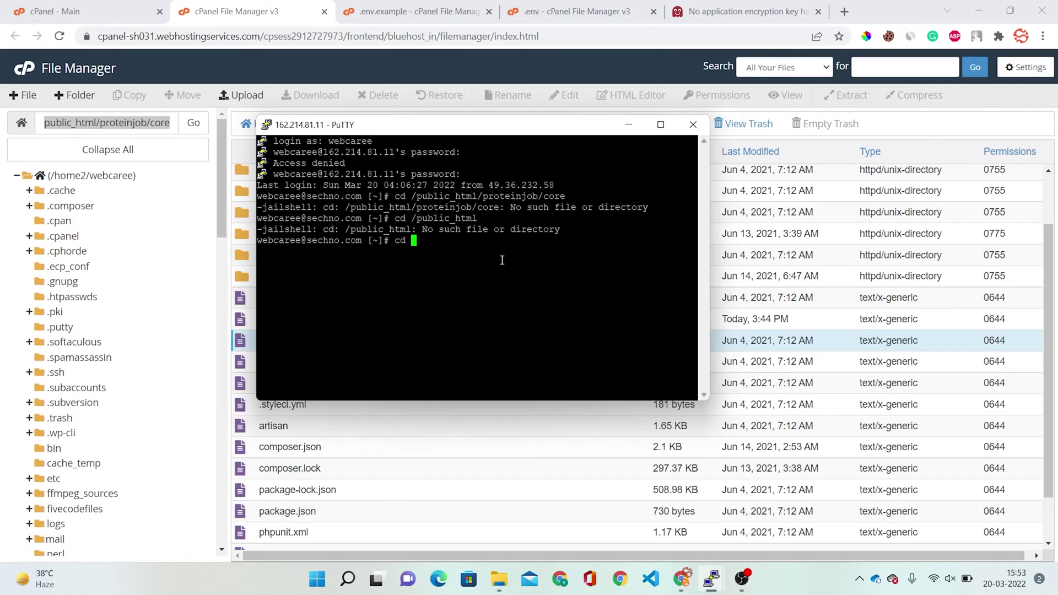
text(public_html)
key(Return)
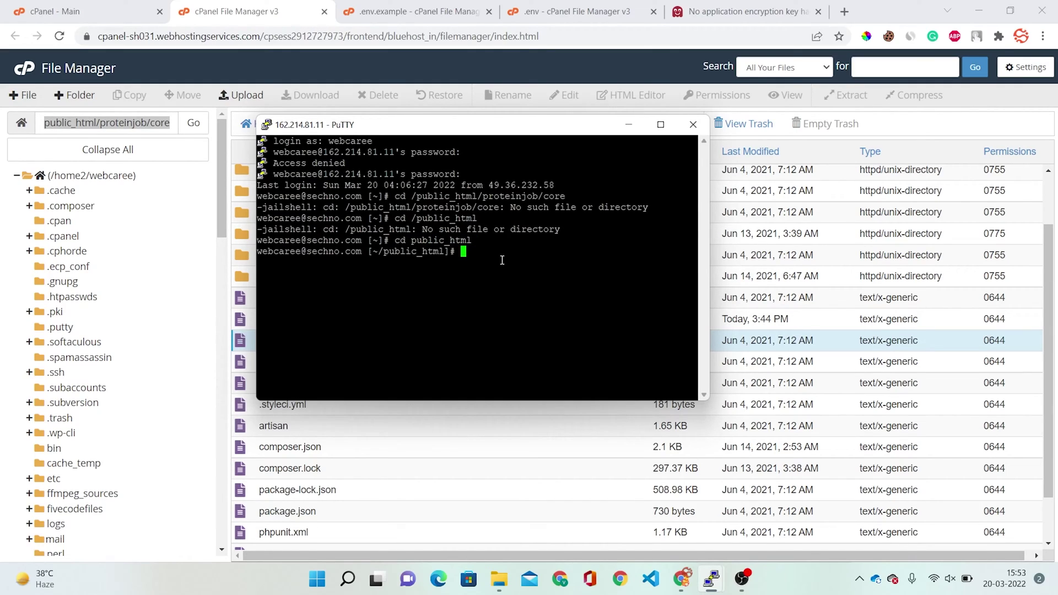
text(cd proteinjob)
key(Return)
text(cd core)
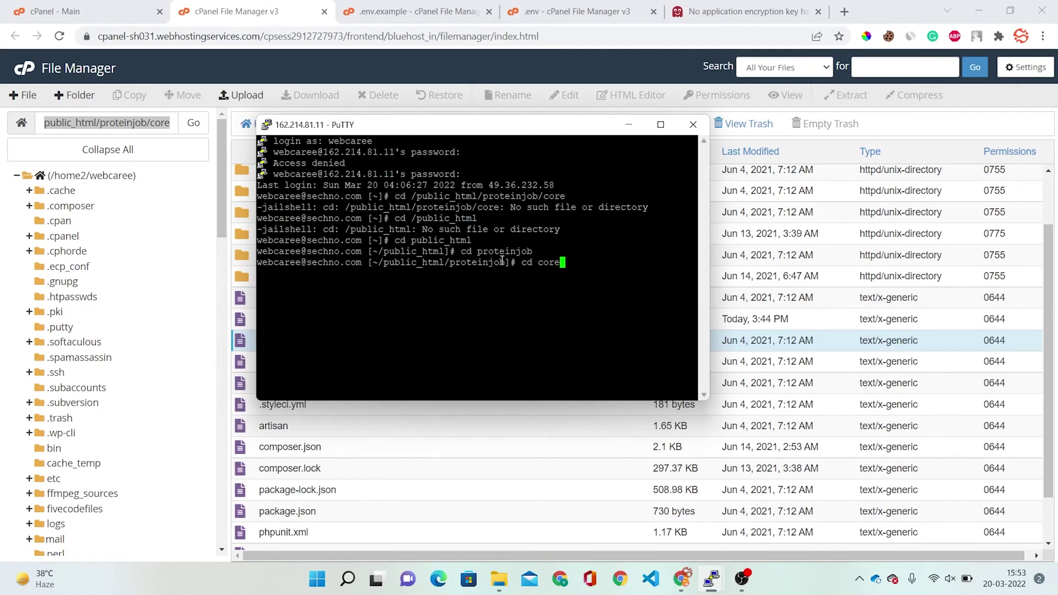
key(Return)
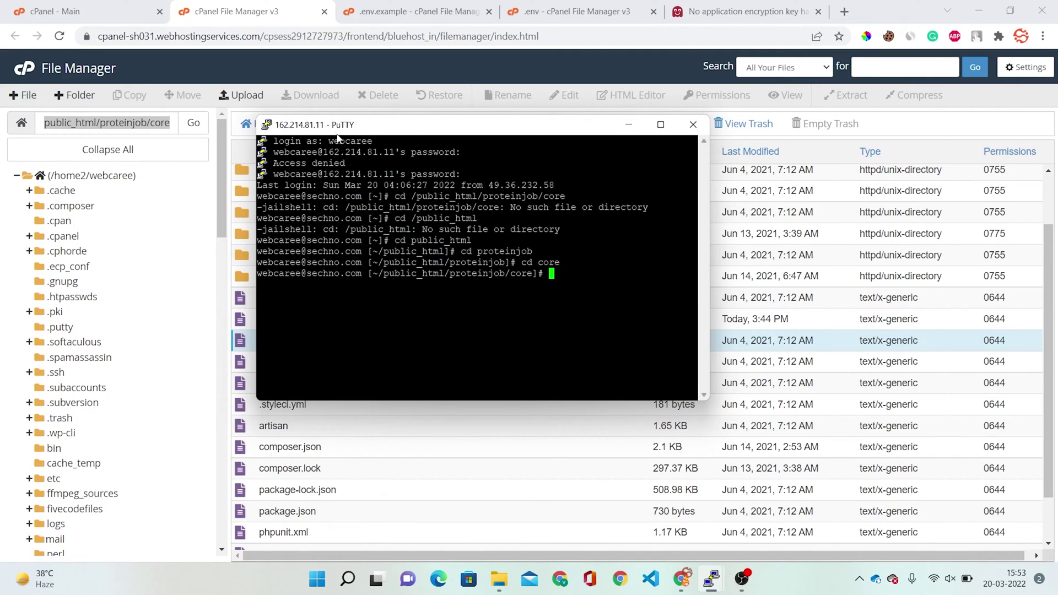
Step: Run php artisan key:generate to set the application key
key(alt+Tab)
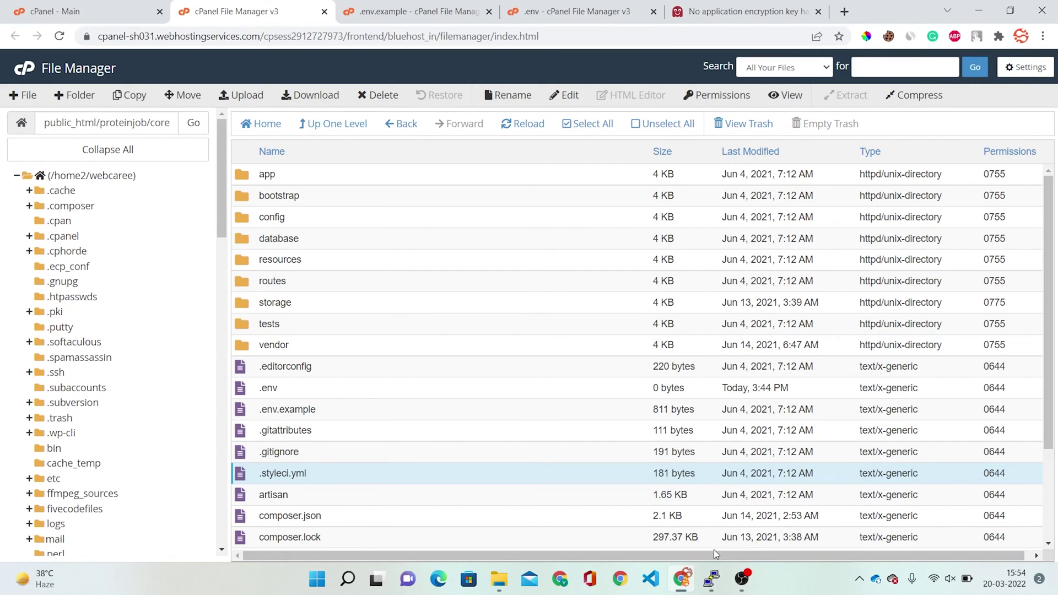
click(711, 579)
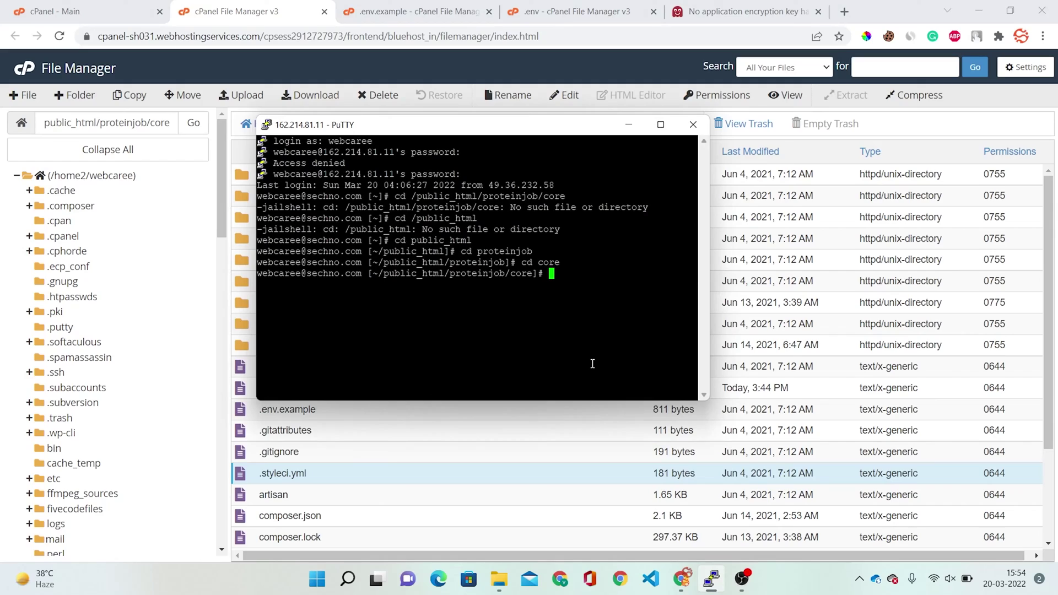
text(php artisan key:ge)
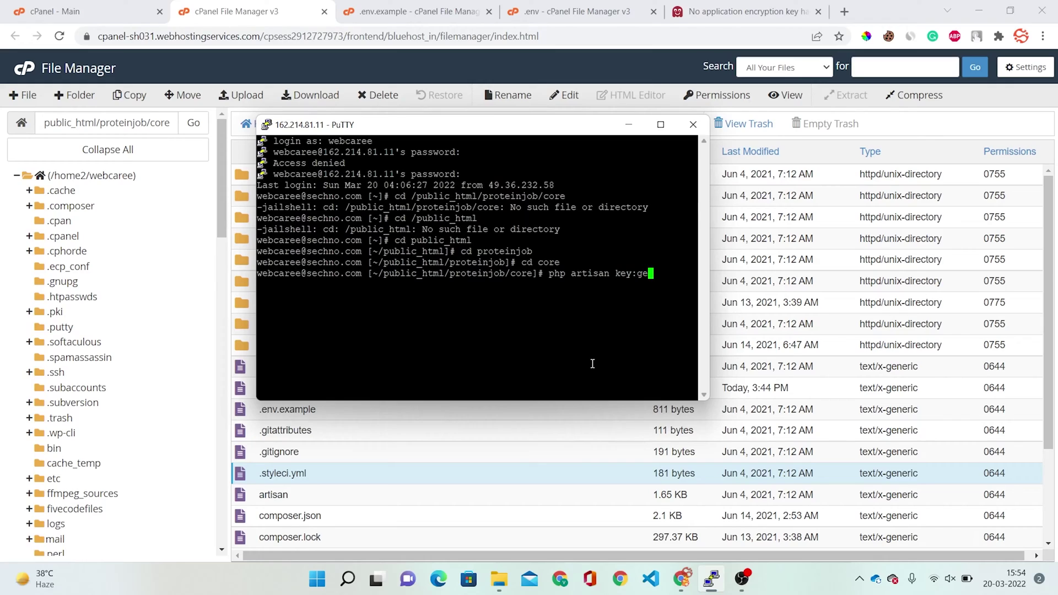
text(nerate)
key(Return)
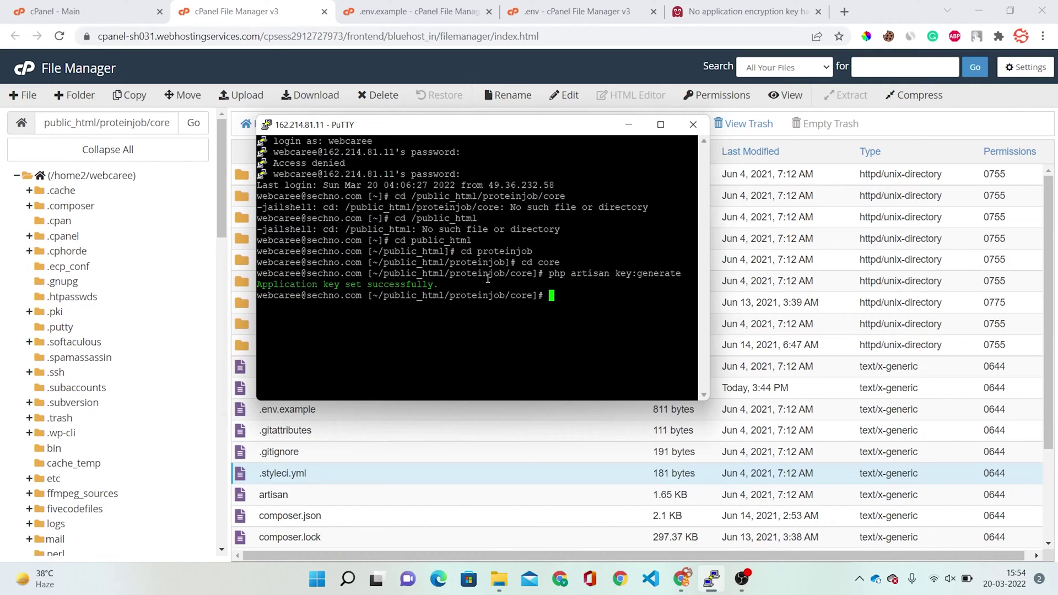
Step: Reload proteinjob.com to confirm the home page now loads without the missing-key error
click(716, 5)
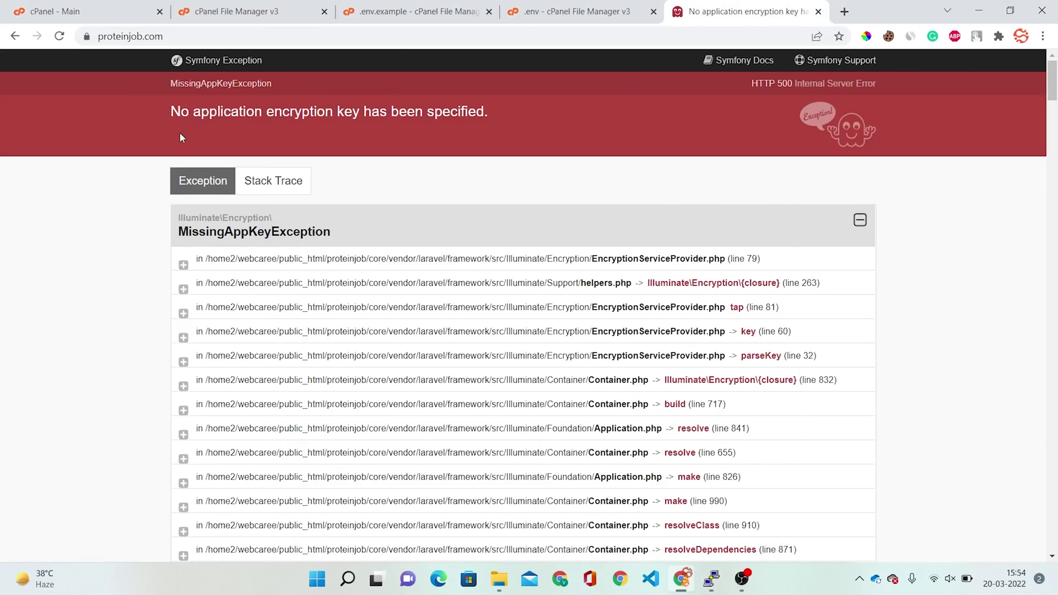
click(59, 36)
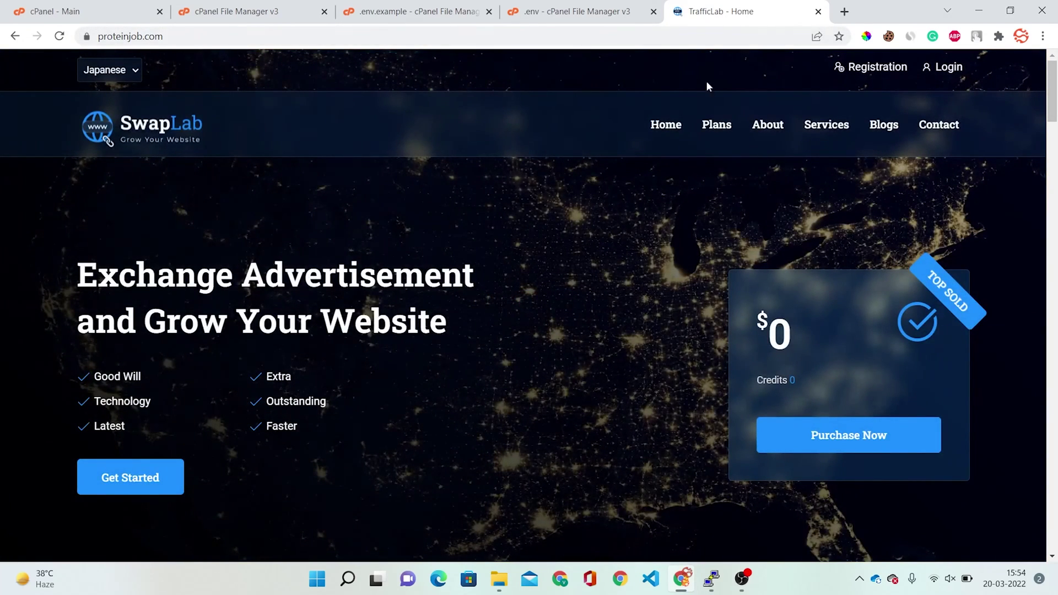
scroll(469, 240, down, 2)
scroll(470, 241, up, 2)
Step: Go to proteinjob.com/admin, log in as admin, and confirm form resubmission to reach the dashboard
click(293, 36)
click(293, 37)
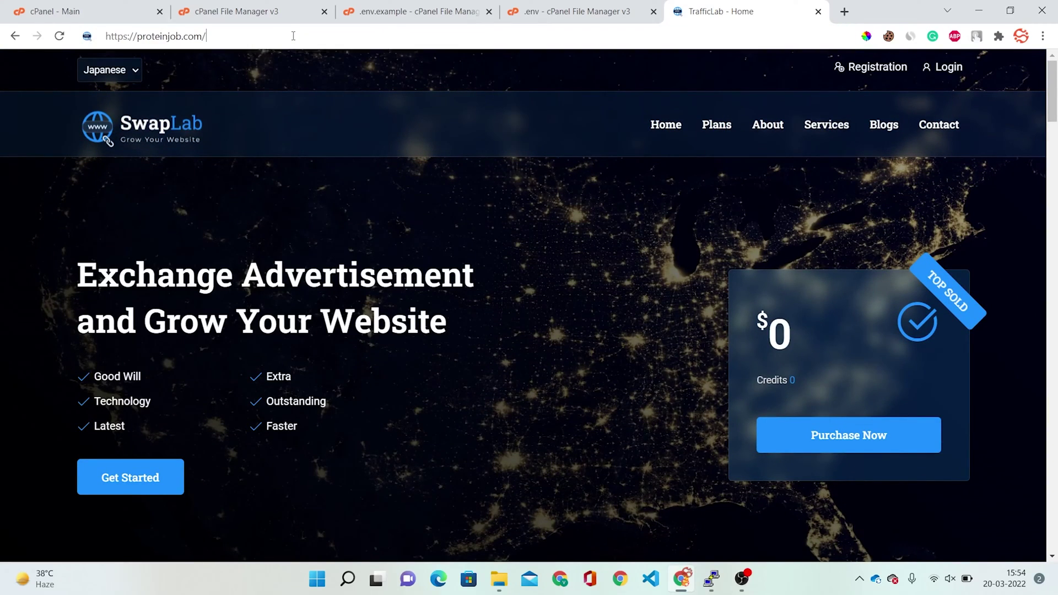
text(/admin)
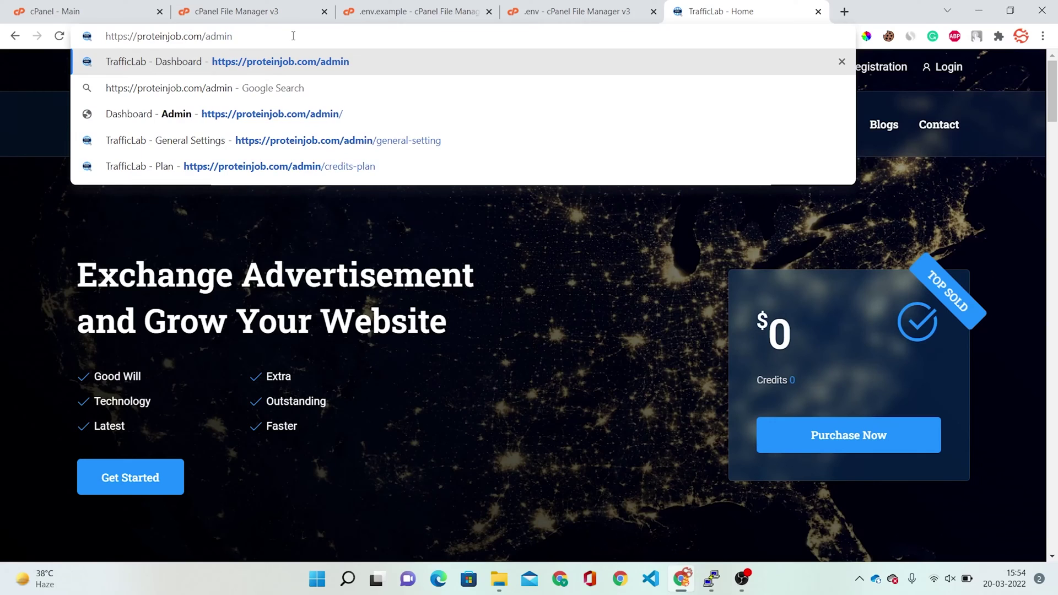
key(Return)
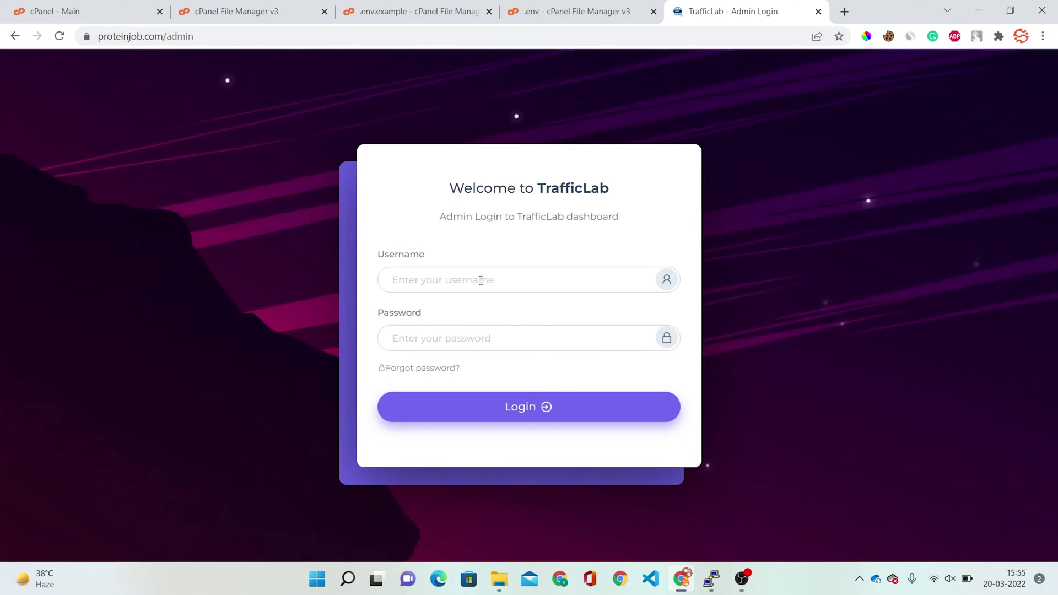
click(479, 280)
text(admin)
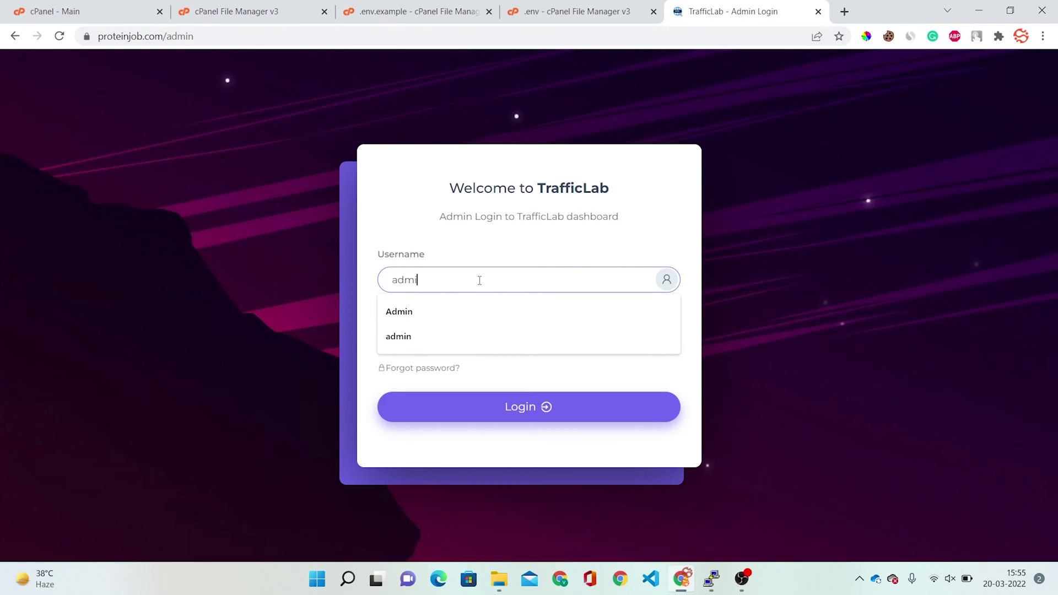
key(Tab)
text(••)
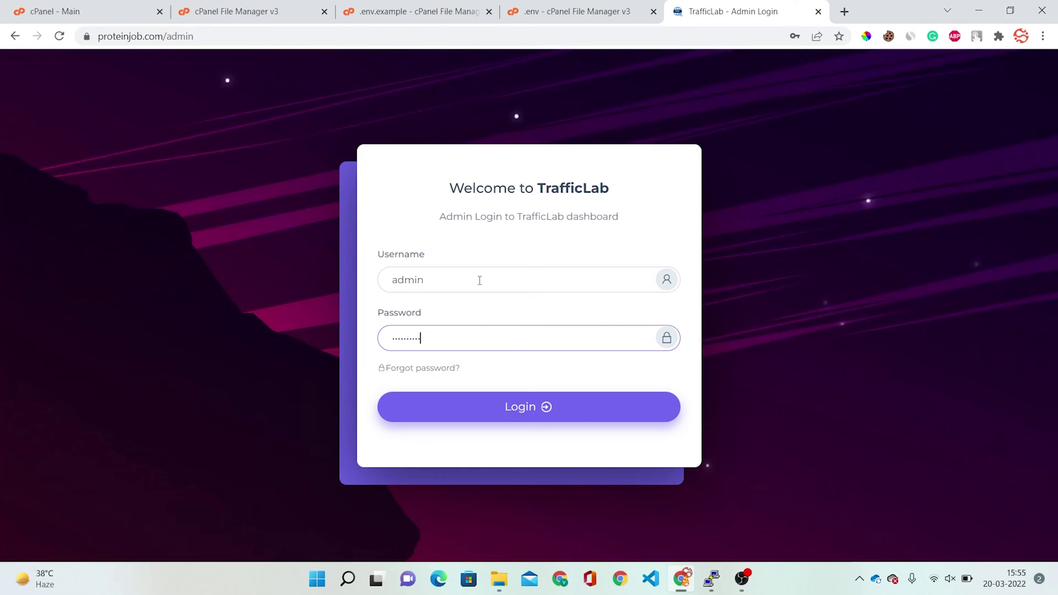
key(Return)
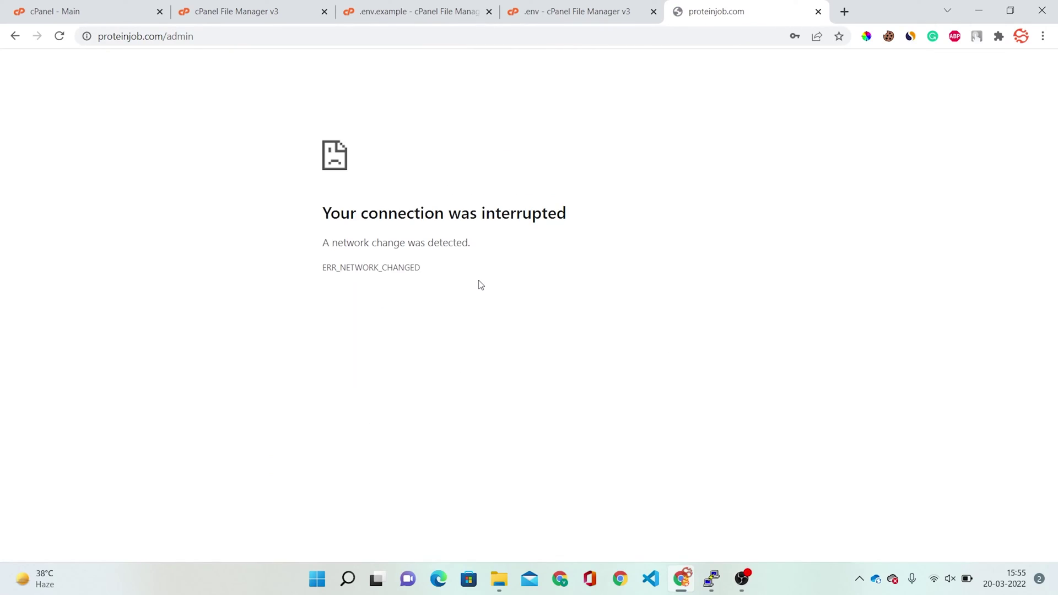
click(60, 36)
click(582, 141)
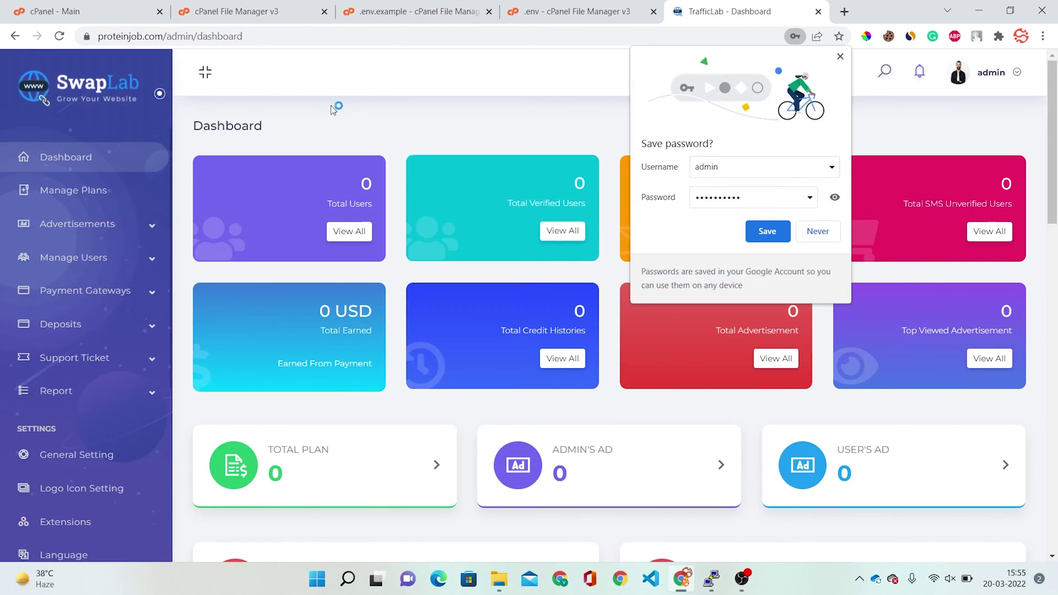
Step: Dismiss the save-password offer and view the still-empty Manage Plans list
click(840, 57)
scroll(89, 342, down, 5)
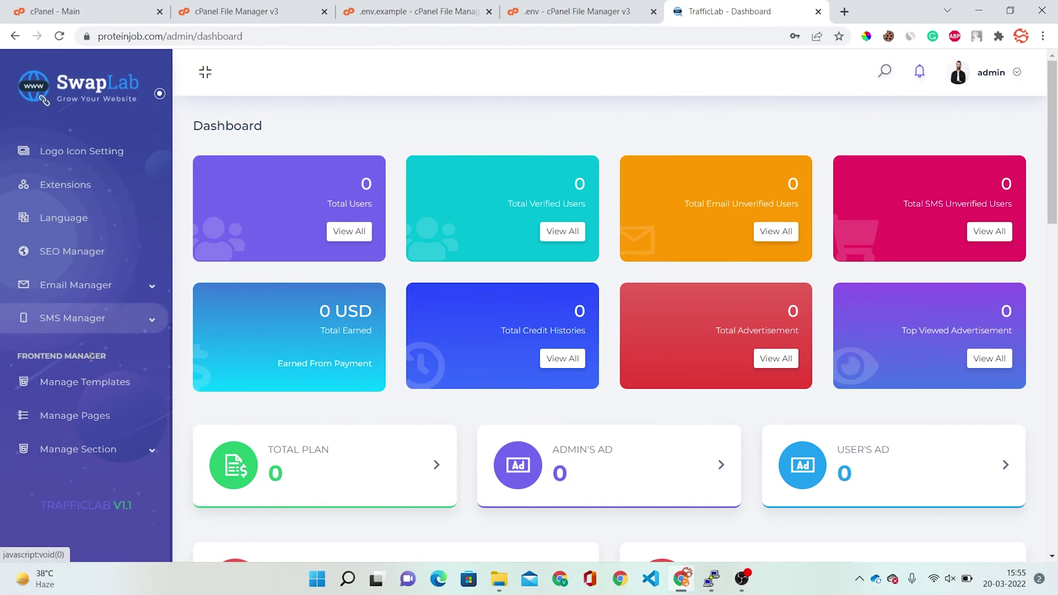
scroll(108, 408, up, 5)
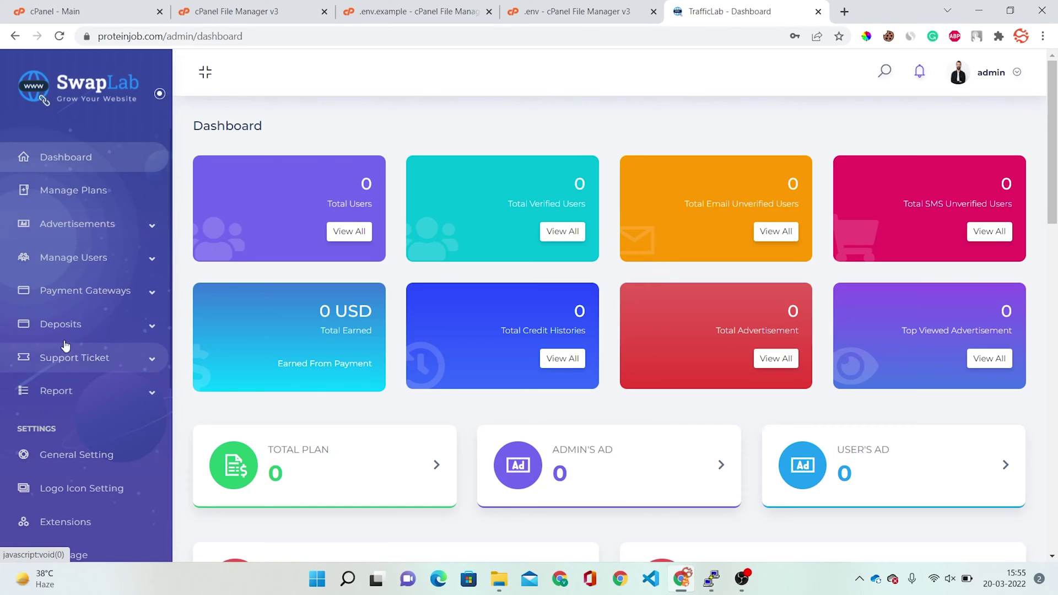
click(84, 190)
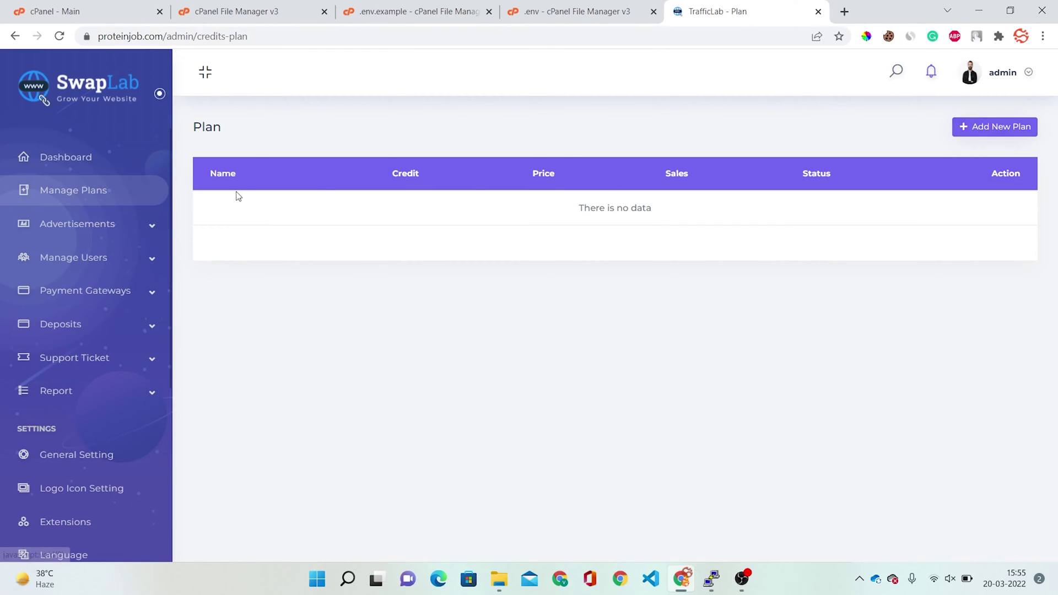
Step: Expand Advertisements, Manage Users, Payment Gateways and Deposits menus, then open General Settings
click(98, 229)
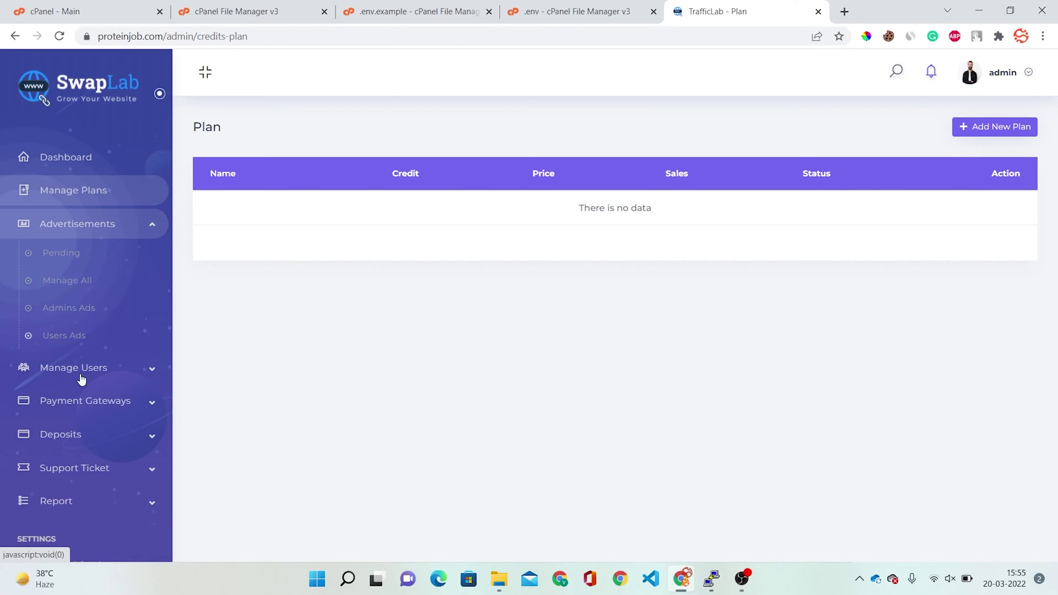
click(98, 377)
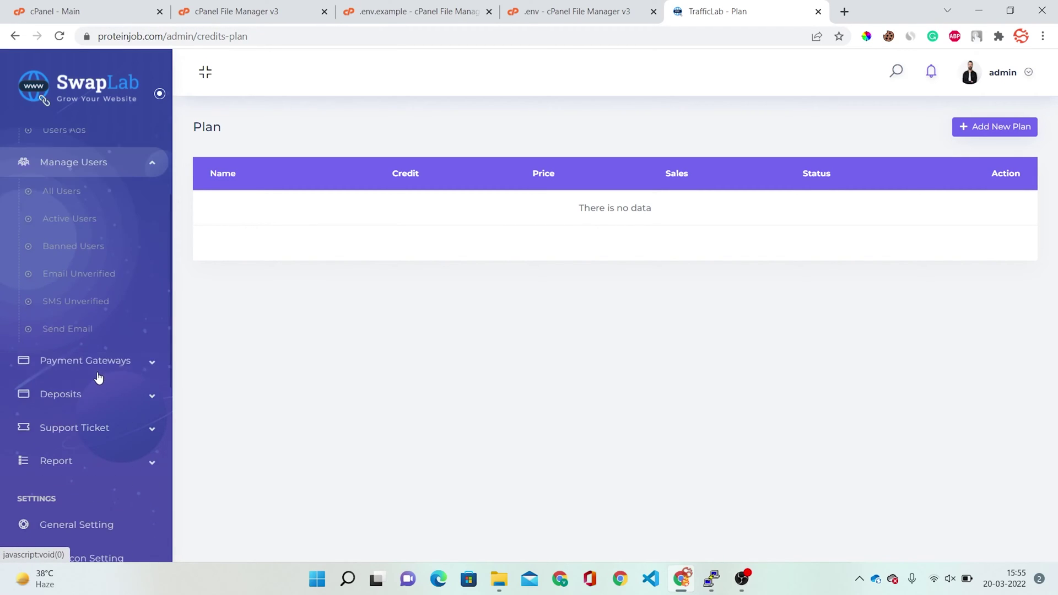
scroll(66, 375, down, 5)
scroll(118, 194, up, 3)
click(114, 199)
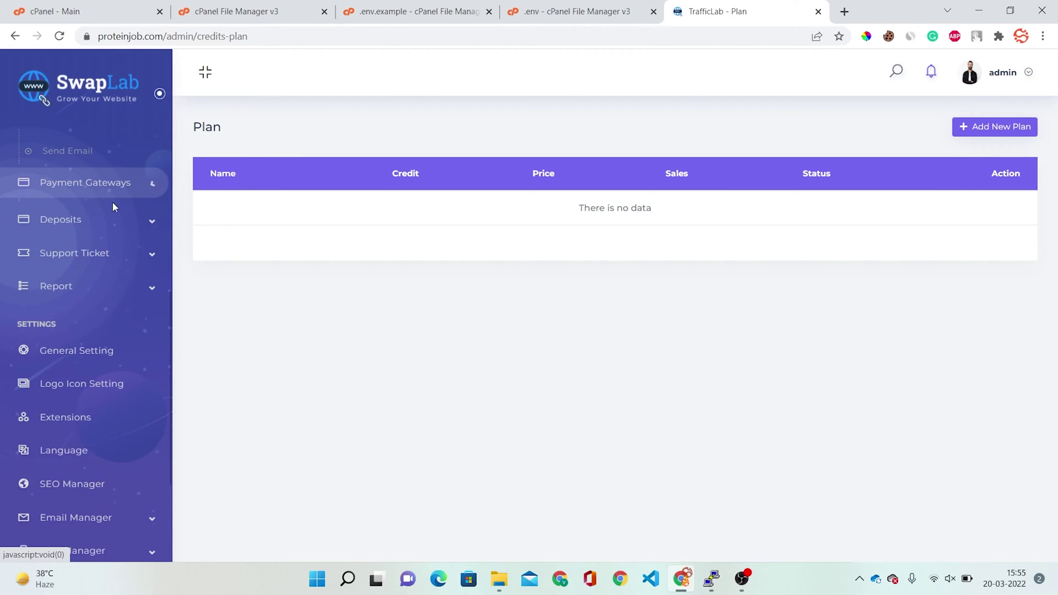
click(101, 269)
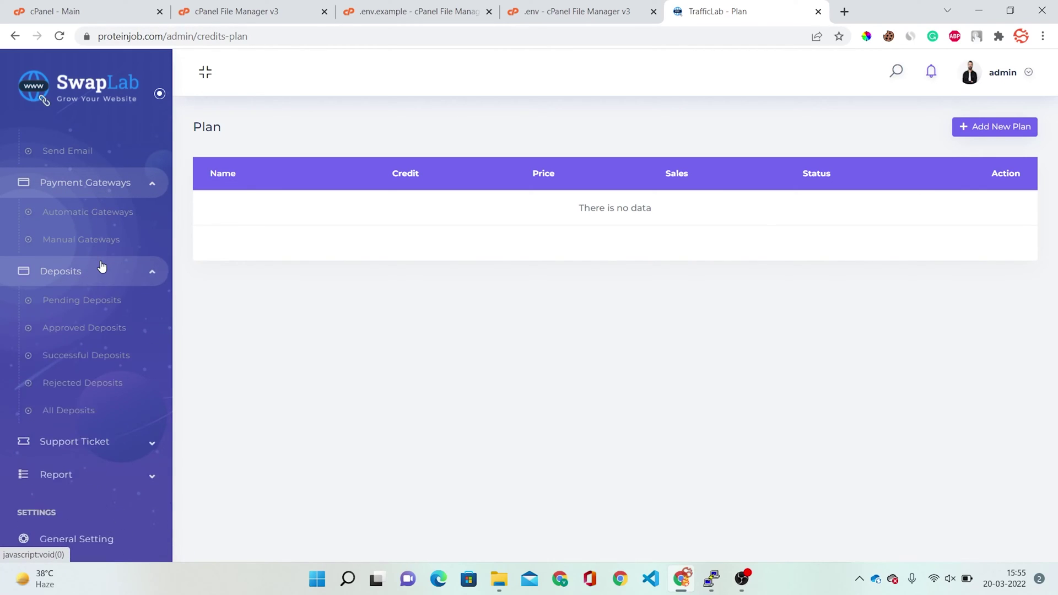
scroll(101, 268, down, 5)
click(70, 217)
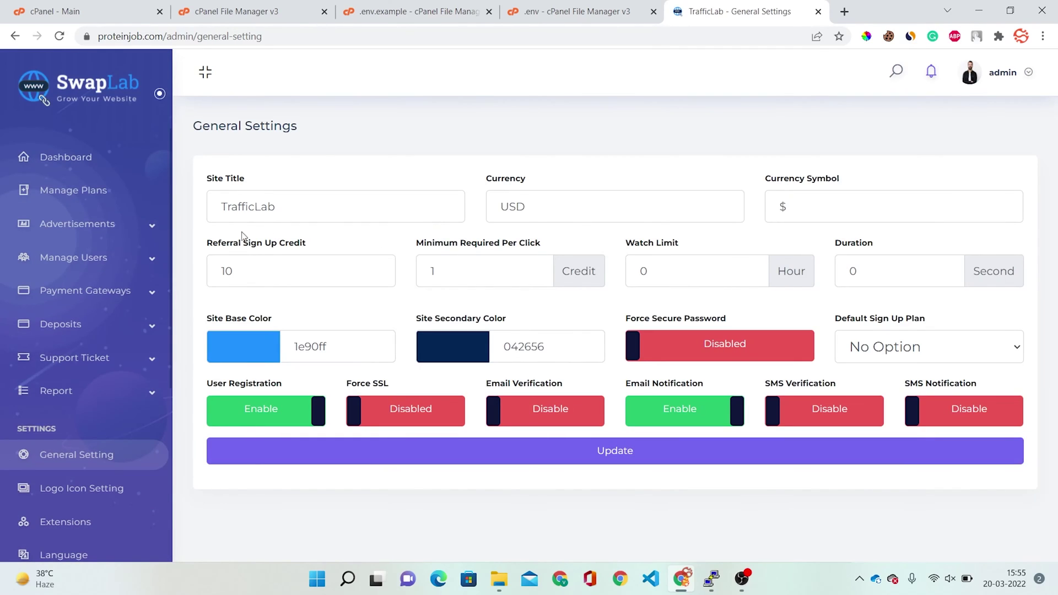
Step: Review the Site Title, Currency, Minimum Required Per Click, Watch Limit and Duration values
click(272, 207)
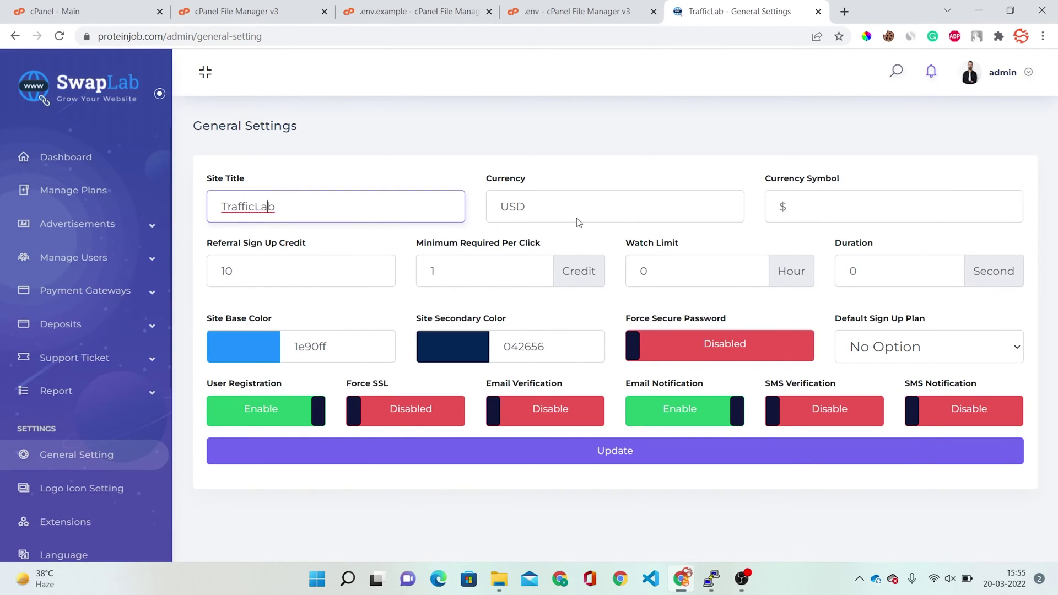
click(557, 199)
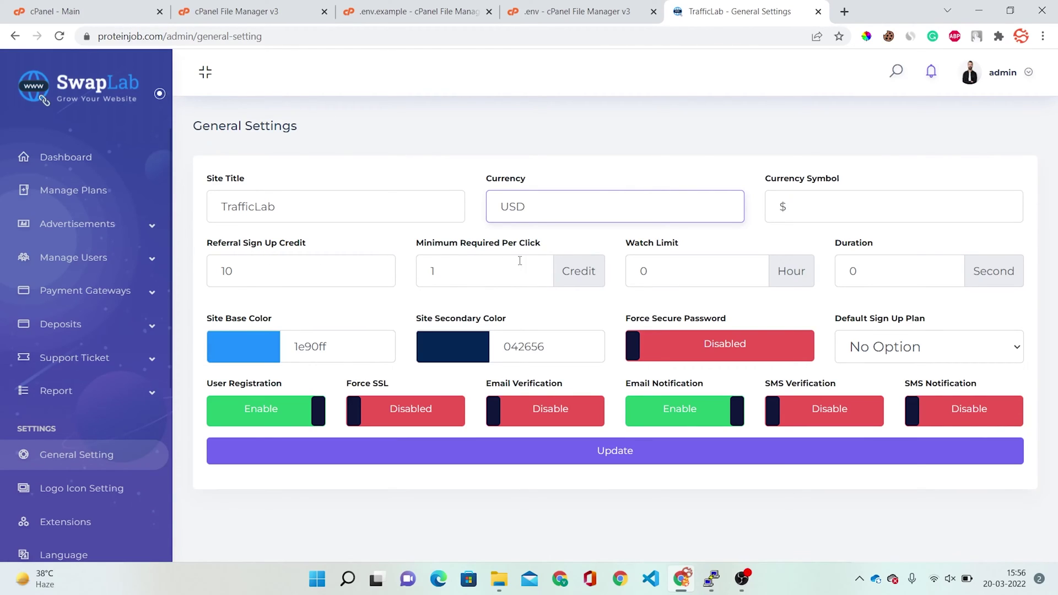
click(548, 262)
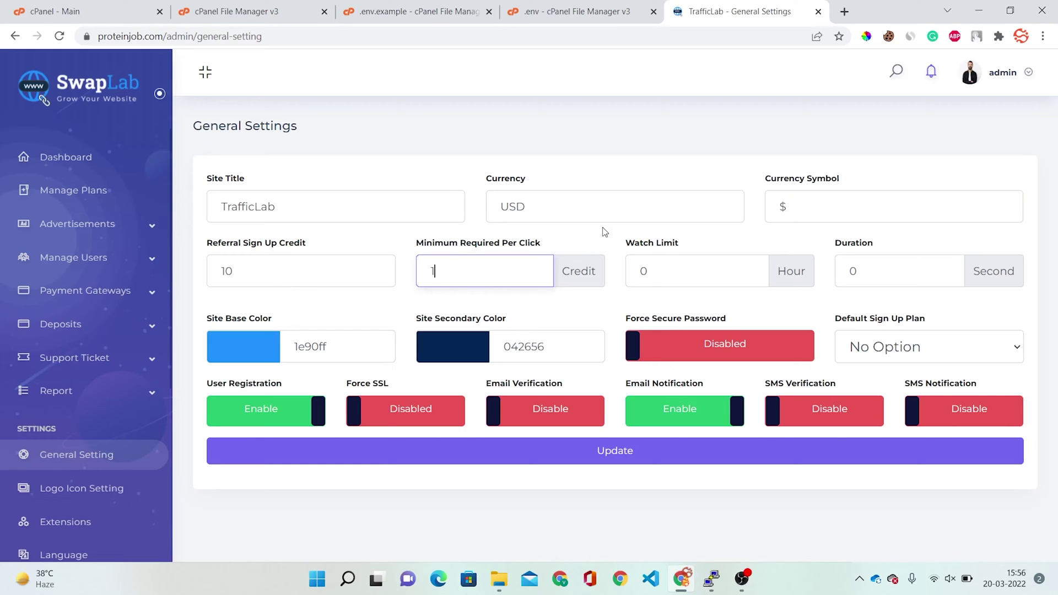
click(682, 272)
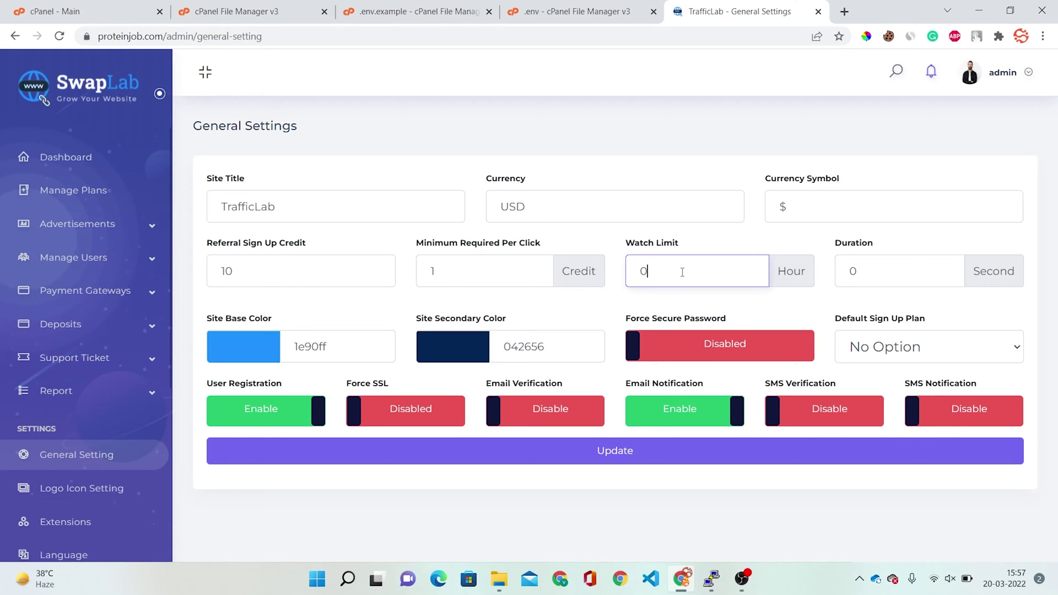
click(887, 271)
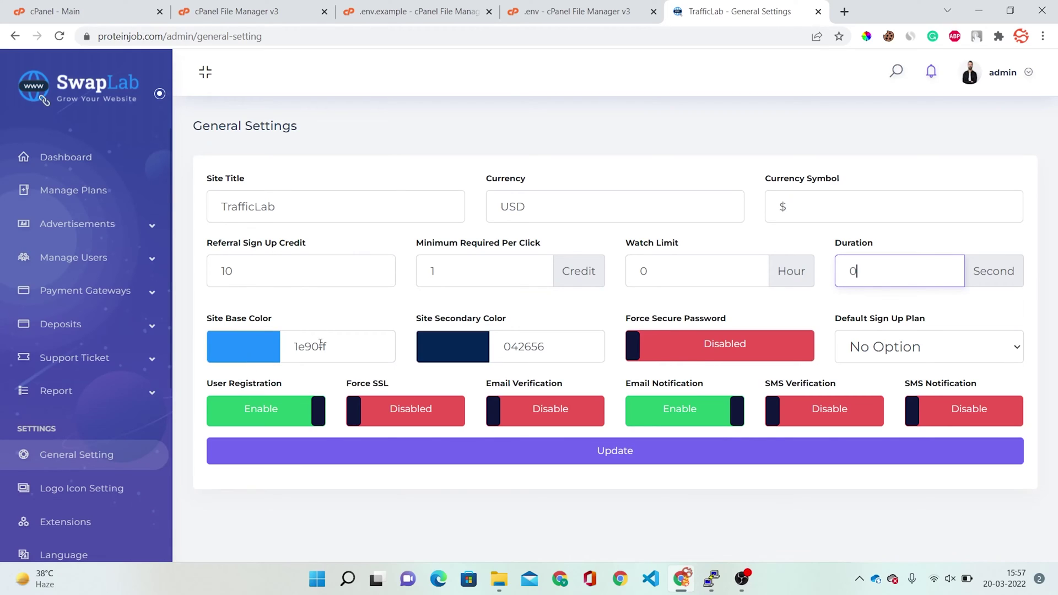
Step: Change the Site Base Color from 1e90ff to the dark shade 1b2631
click(293, 345)
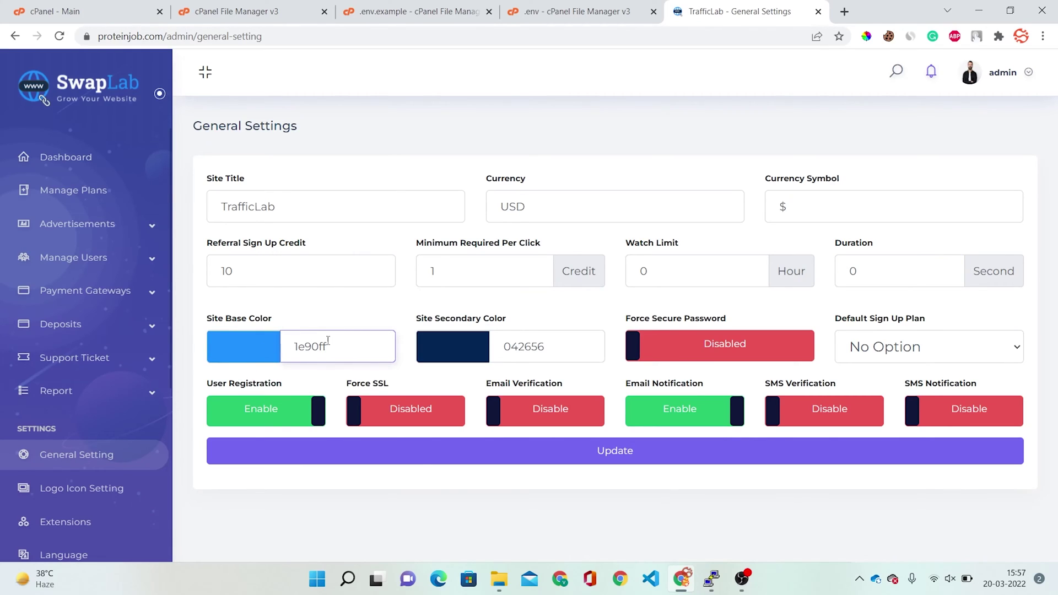
click(248, 346)
drag(270, 411, 256, 446)
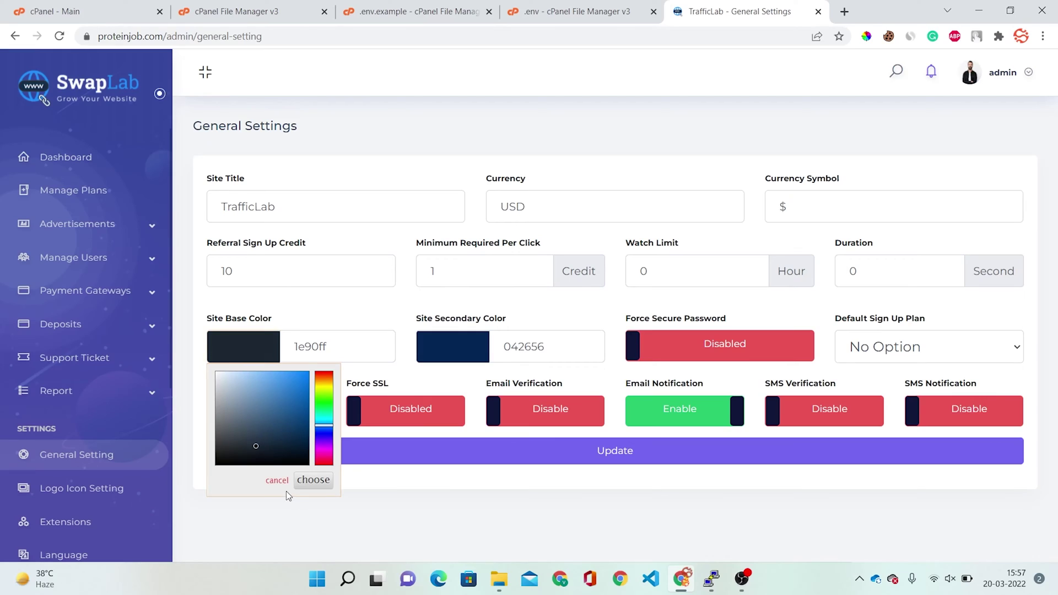
click(313, 480)
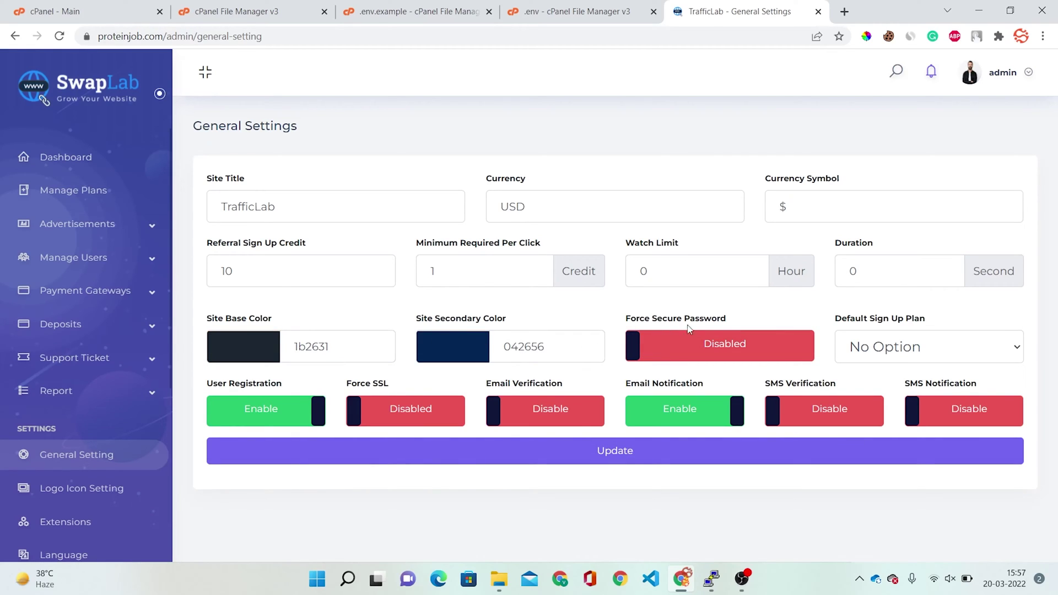
Step: Leave Force Secure Password disabled and check the Default Sign Up Plan options
click(815, 351)
click(815, 351)
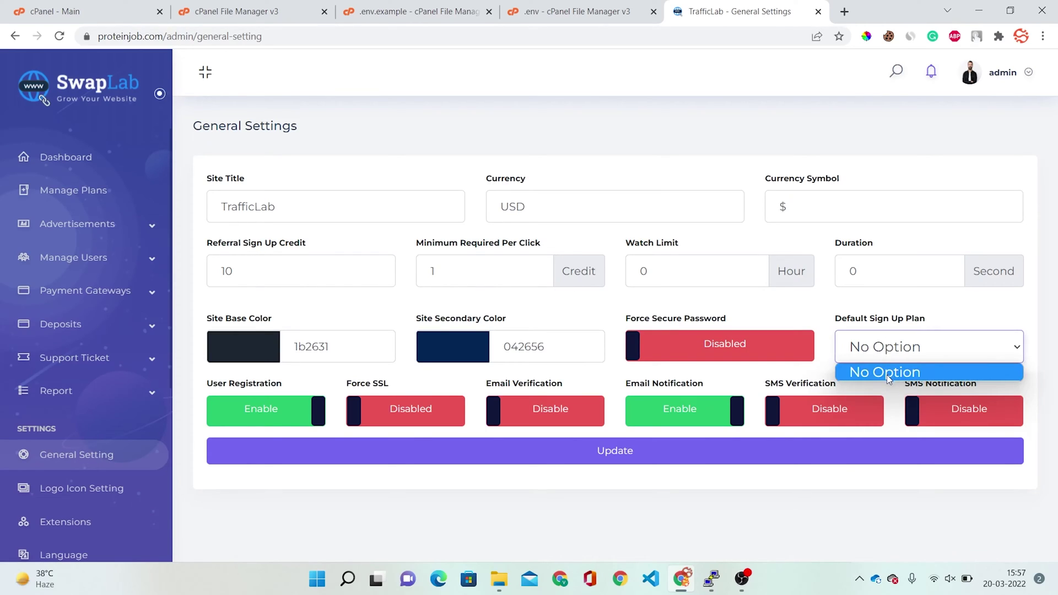
click(888, 351)
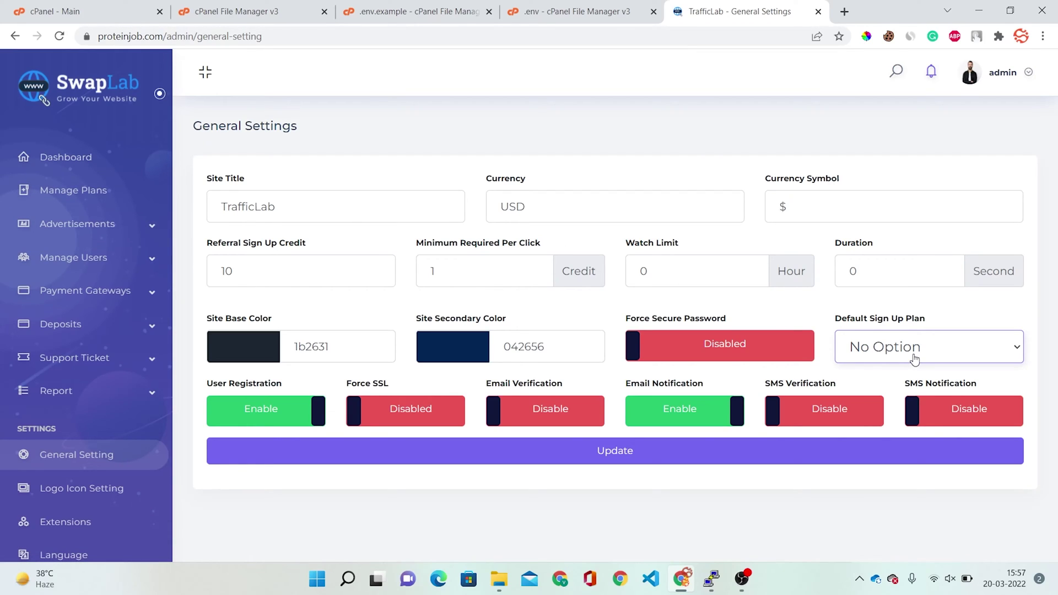
Step: Set User Registration to Disabled
click(274, 417)
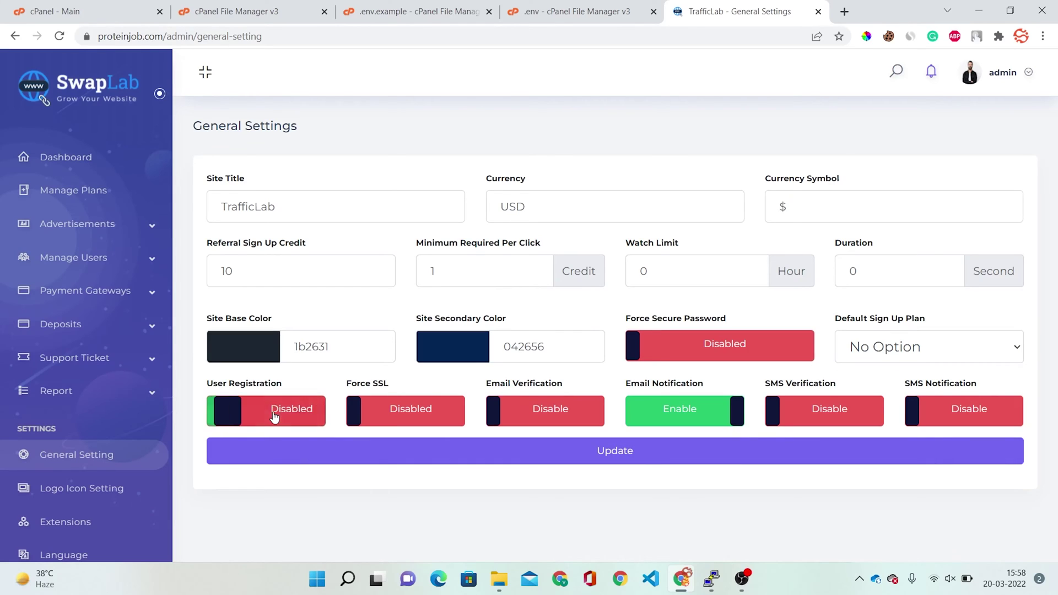
click(274, 418)
click(274, 417)
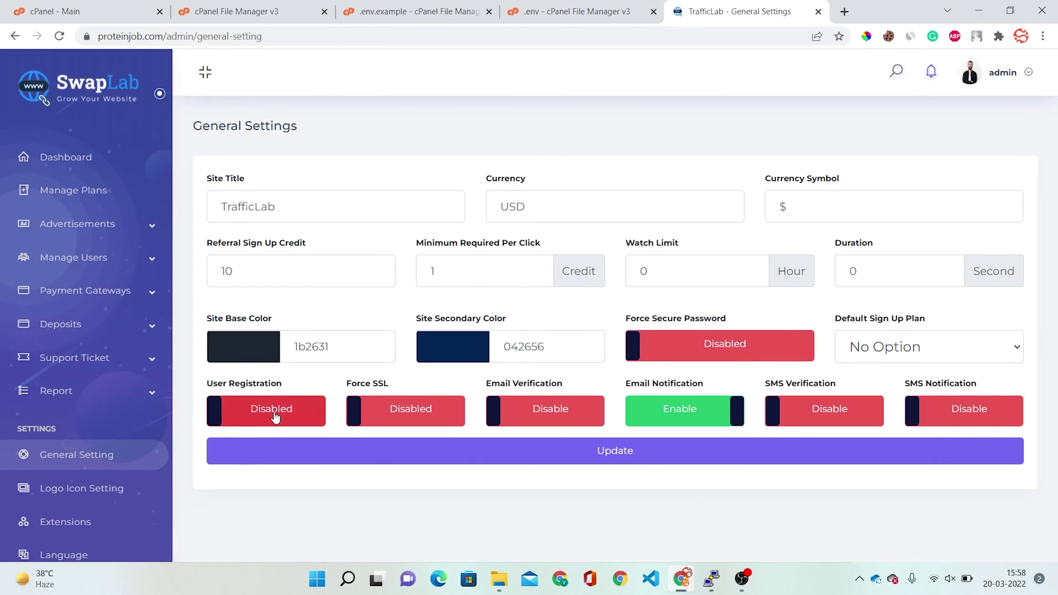
click(274, 417)
click(276, 421)
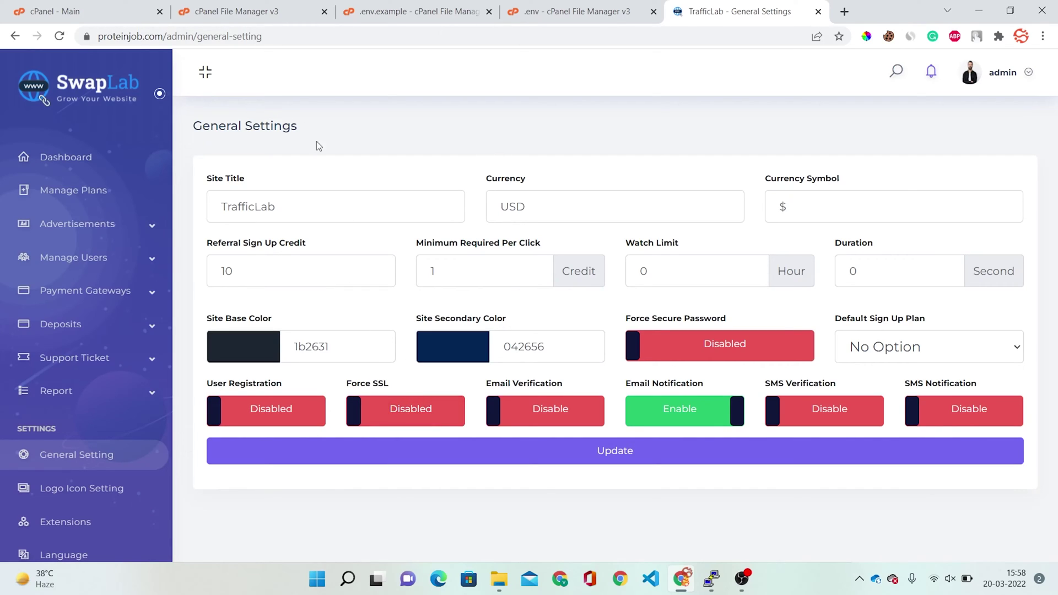
click(246, 38)
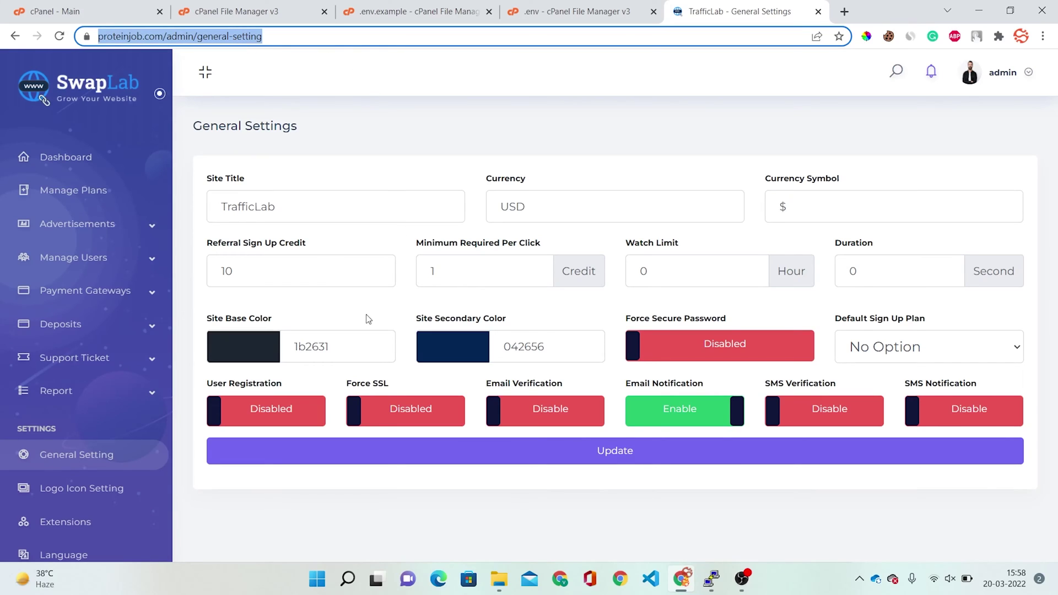
Step: Enable Force SSL and SMS Verification, disable Email Notification, then open Logo & Icon settings
click(372, 395)
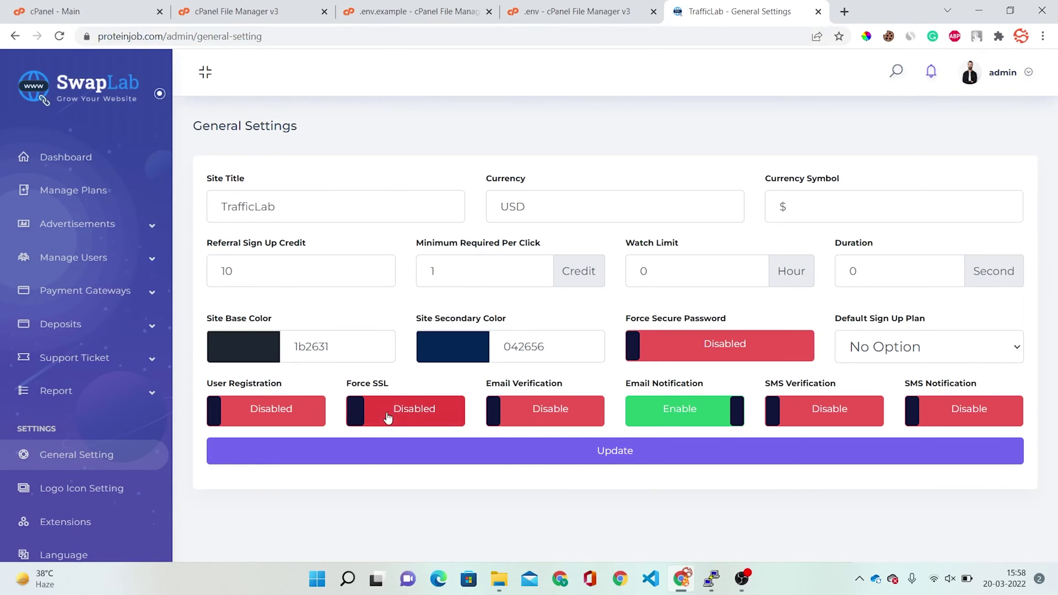
click(545, 408)
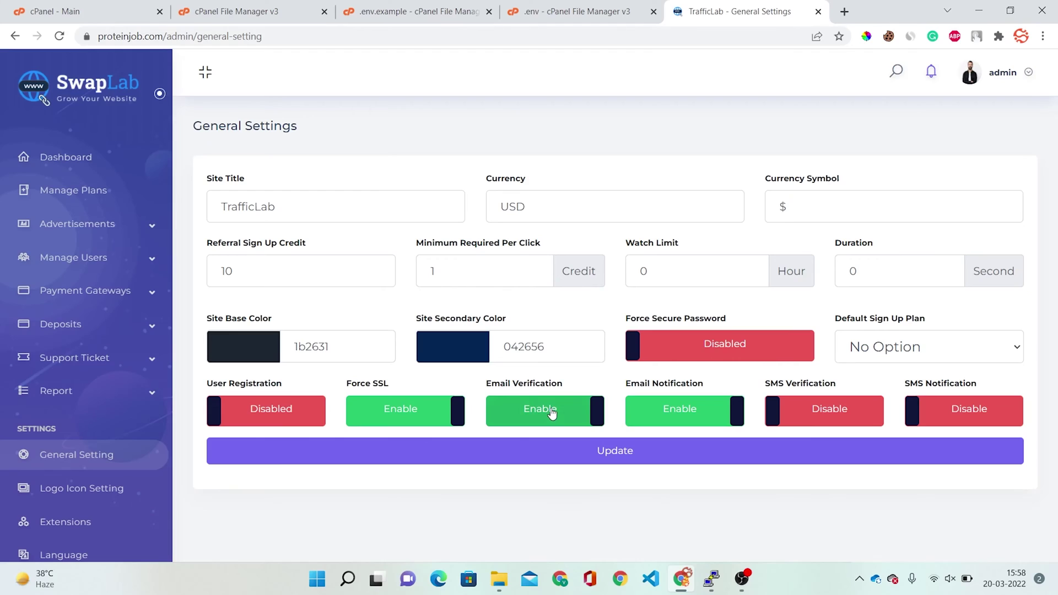
click(553, 406)
click(677, 419)
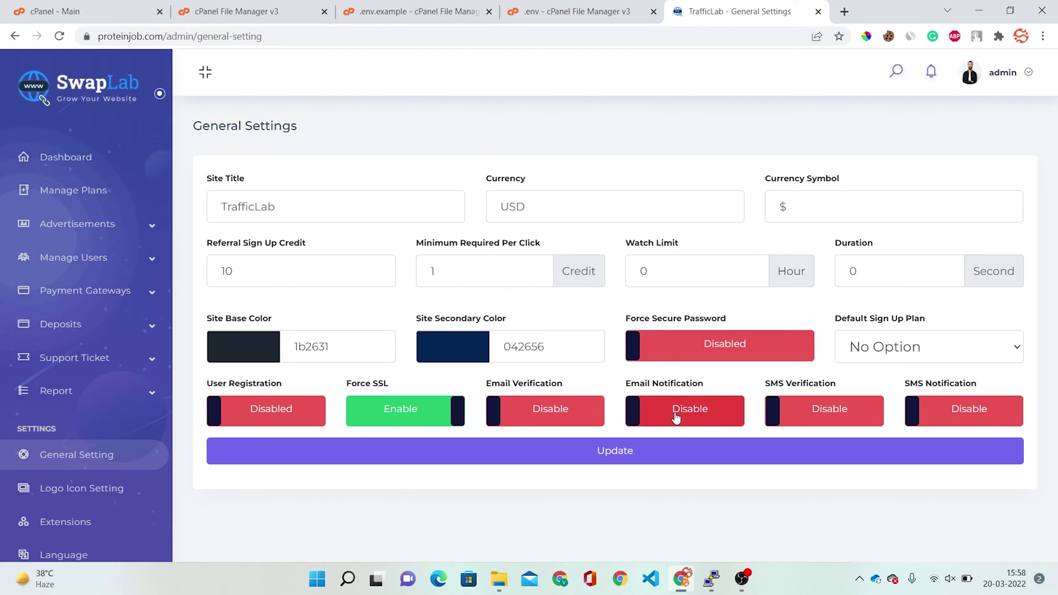
click(819, 410)
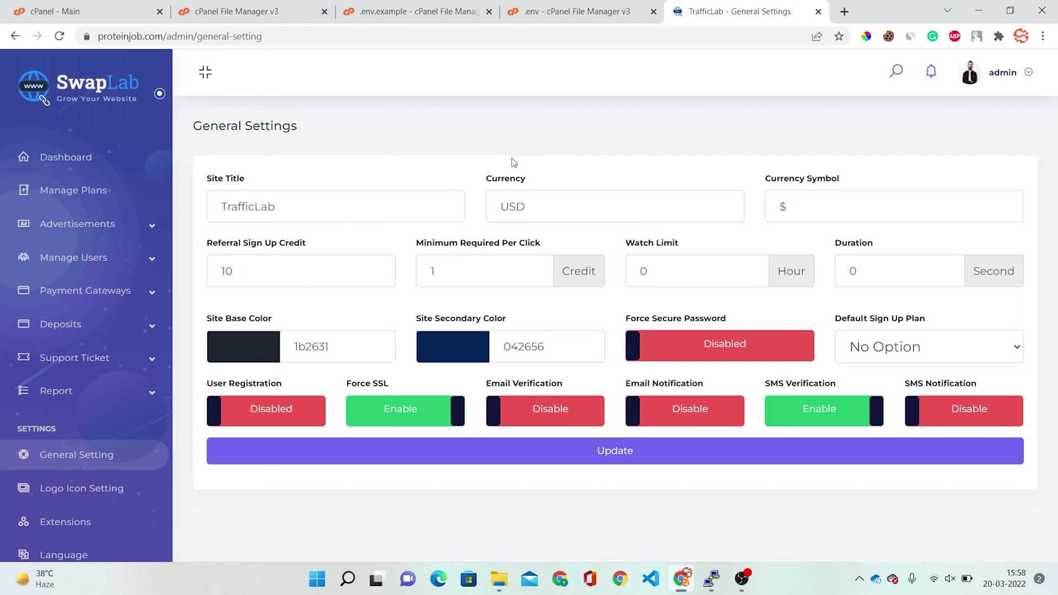
scroll(88, 275, down, 4)
click(89, 274)
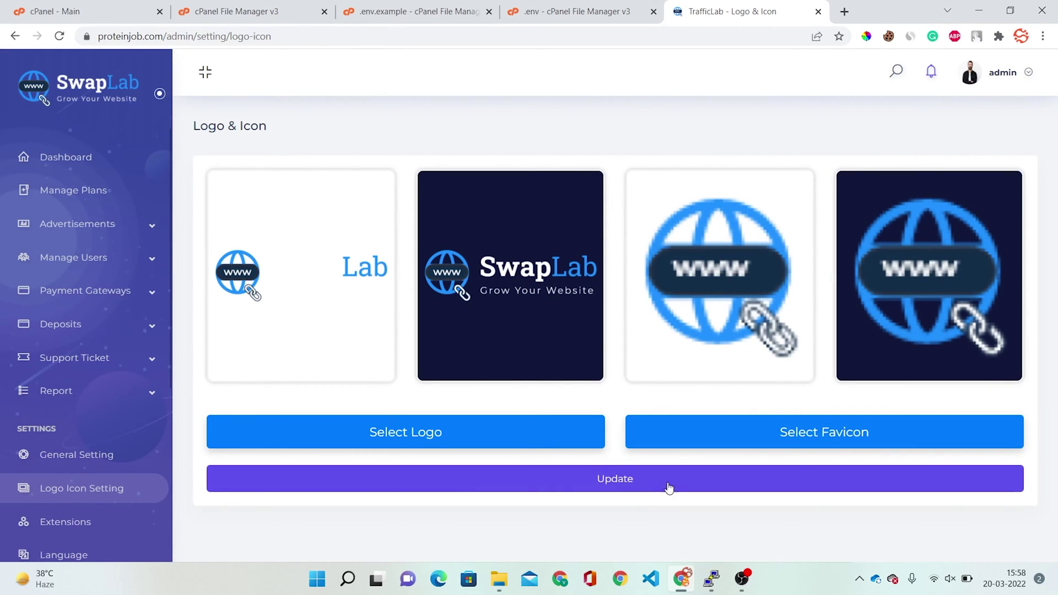
Step: Open Extensions to see Tawk.to, Google Recaptcha 2, Custom Captcha, Google Analytics, Facebook Comment, all disabled
click(65, 522)
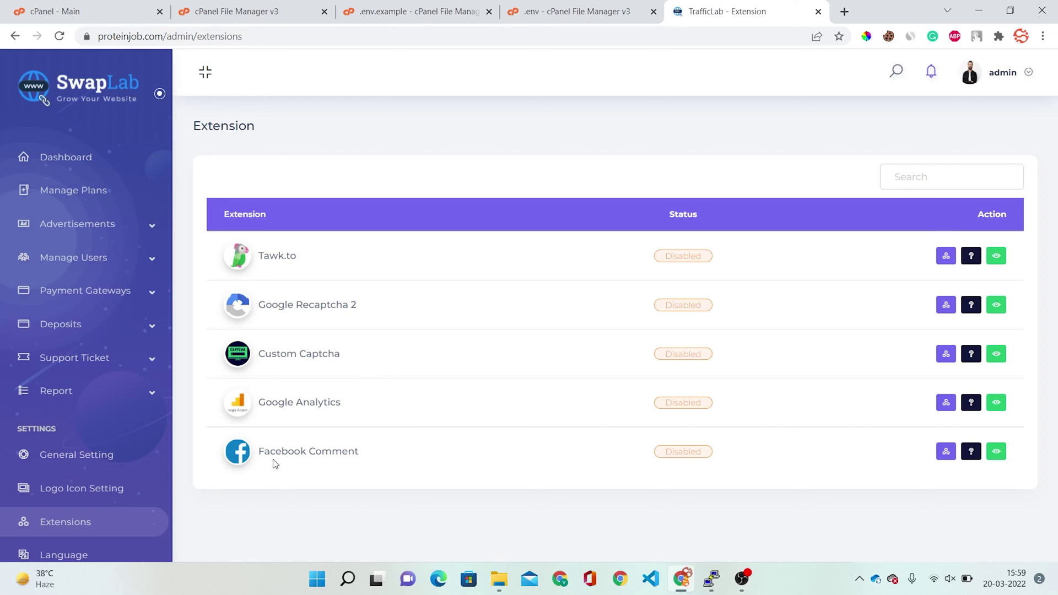
scroll(88, 427, down, 6)
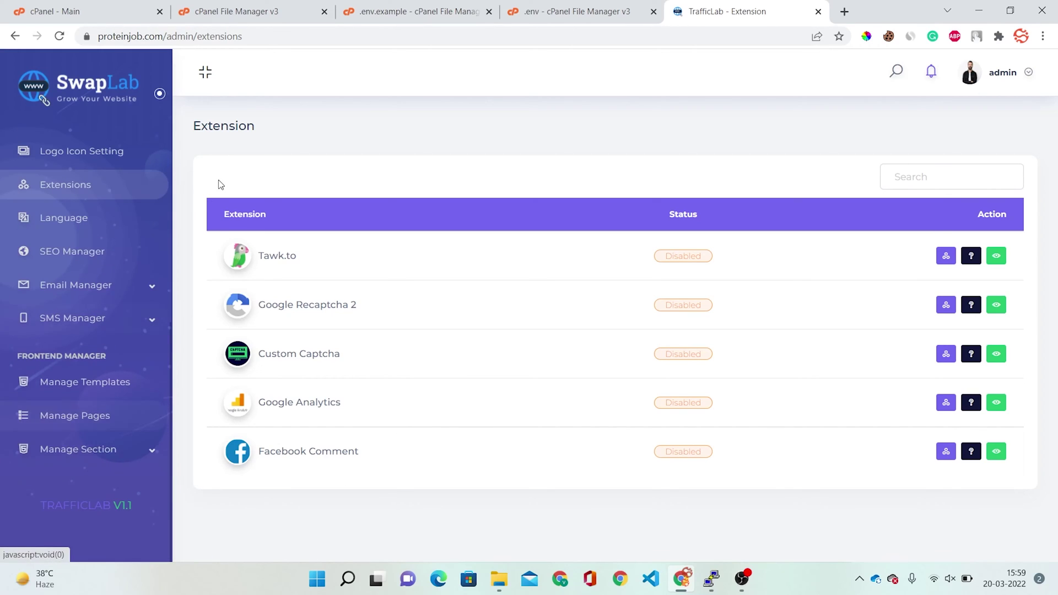
Step: Check the language list and SEO meta description, social title and description, then expand Email Manager
click(71, 219)
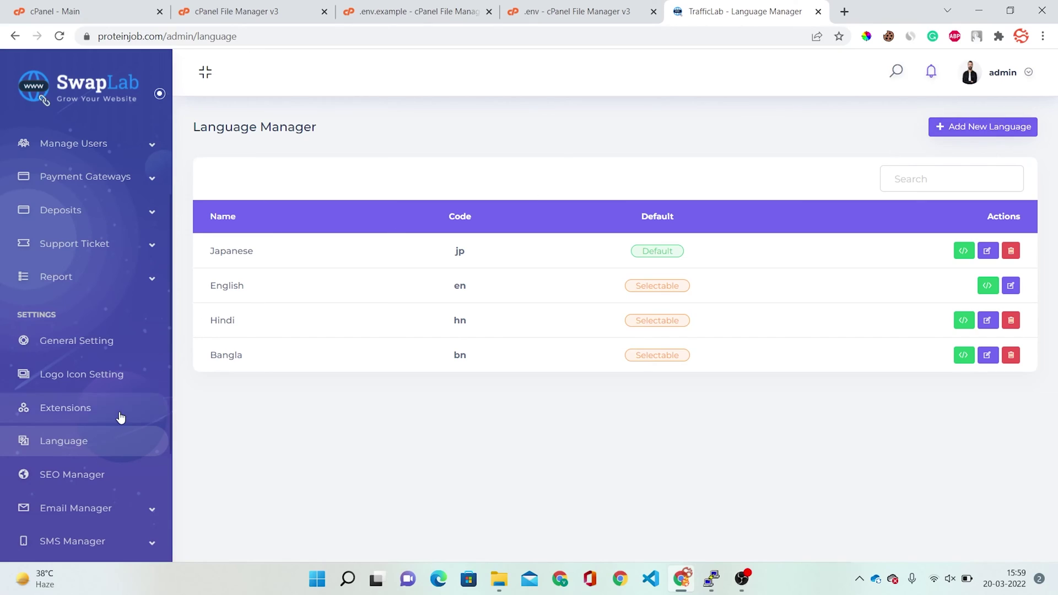
scroll(123, 418, down, 2)
click(102, 365)
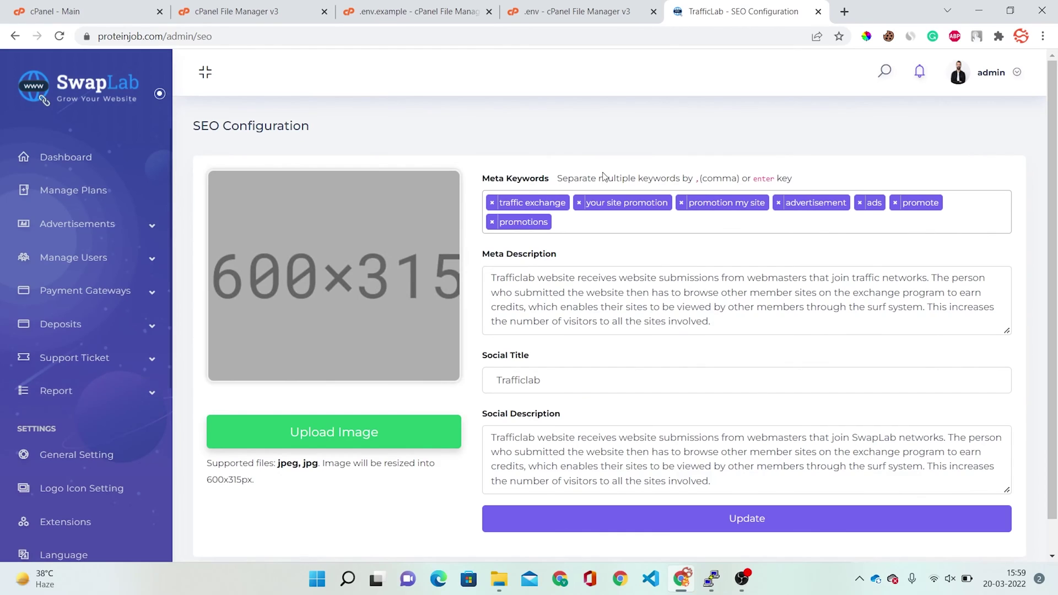
click(584, 312)
scroll(583, 311, down, 1)
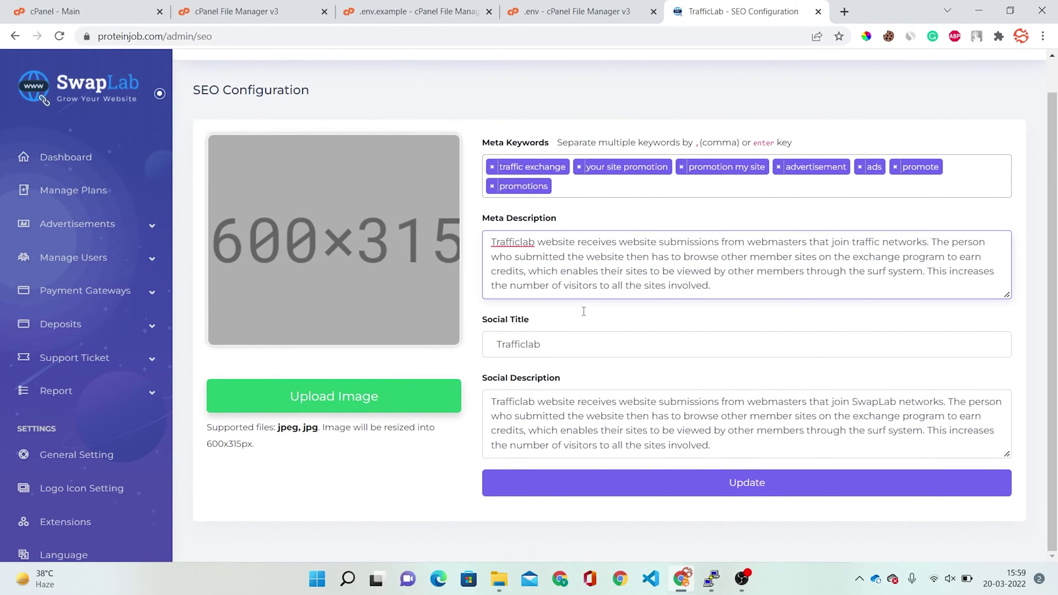
click(518, 348)
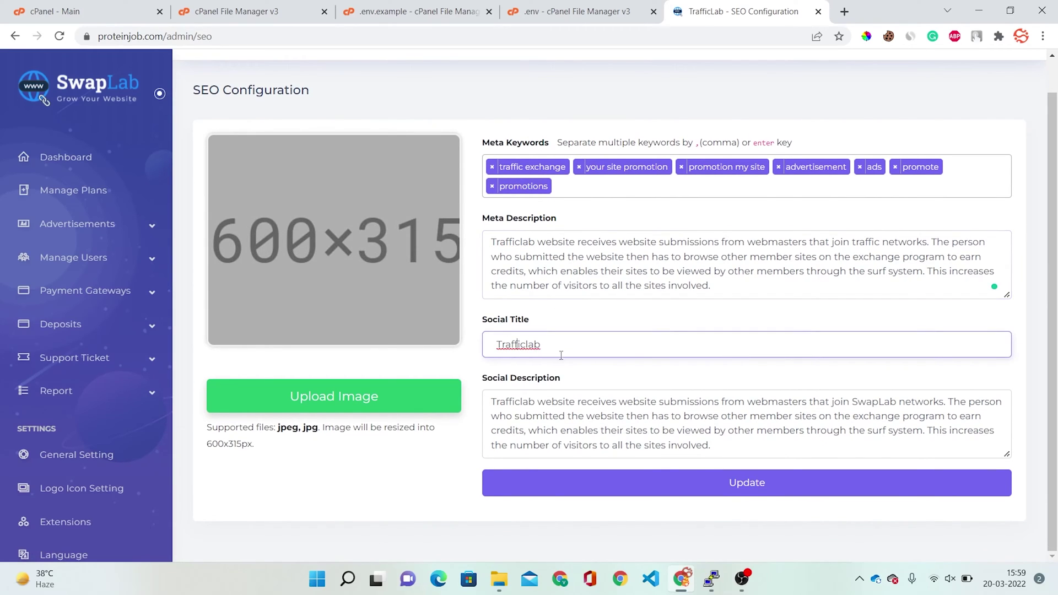
click(682, 427)
scroll(120, 279, down, 6)
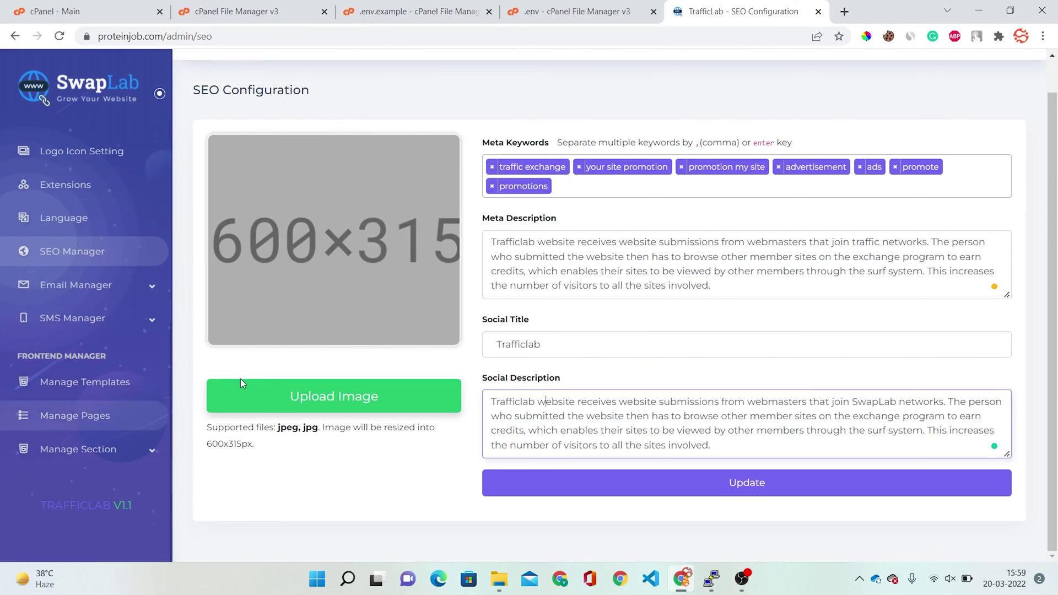
click(120, 281)
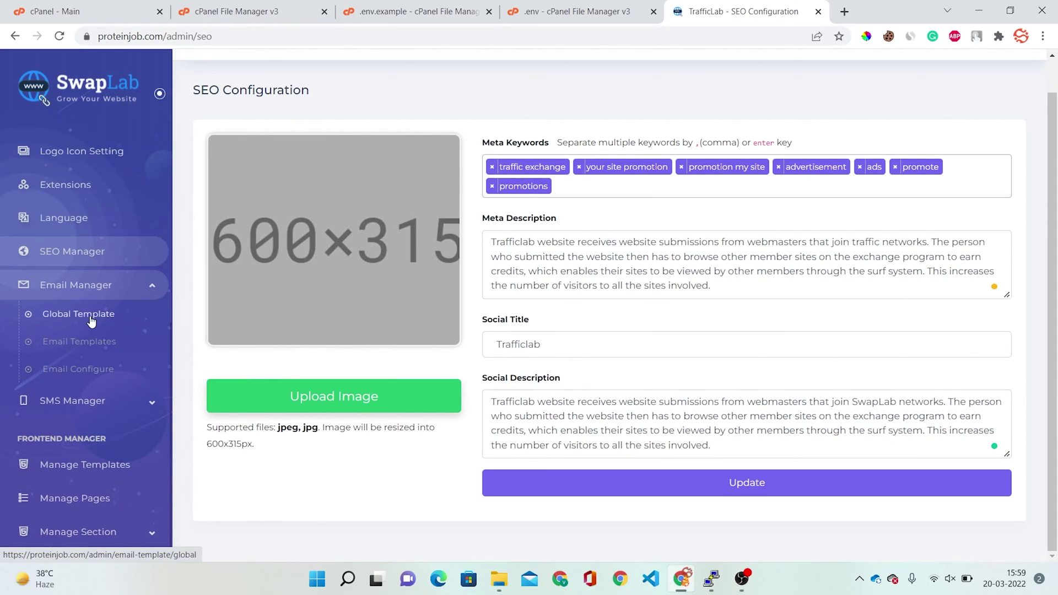
Step: Open Email Configuration, try SendGrid API, then reload so PHP Mail stays the send method
click(69, 370)
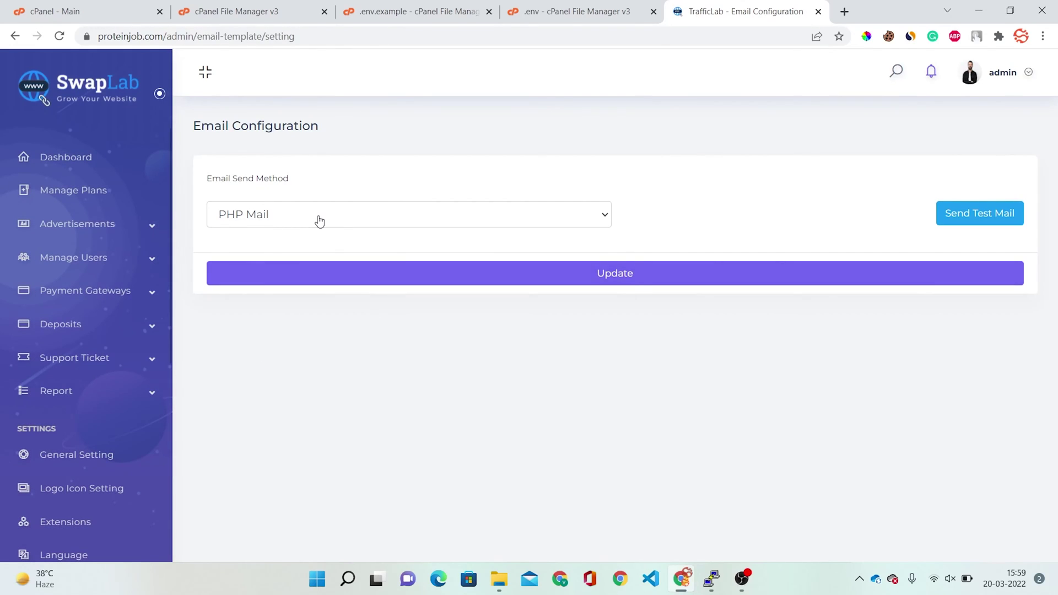
click(319, 221)
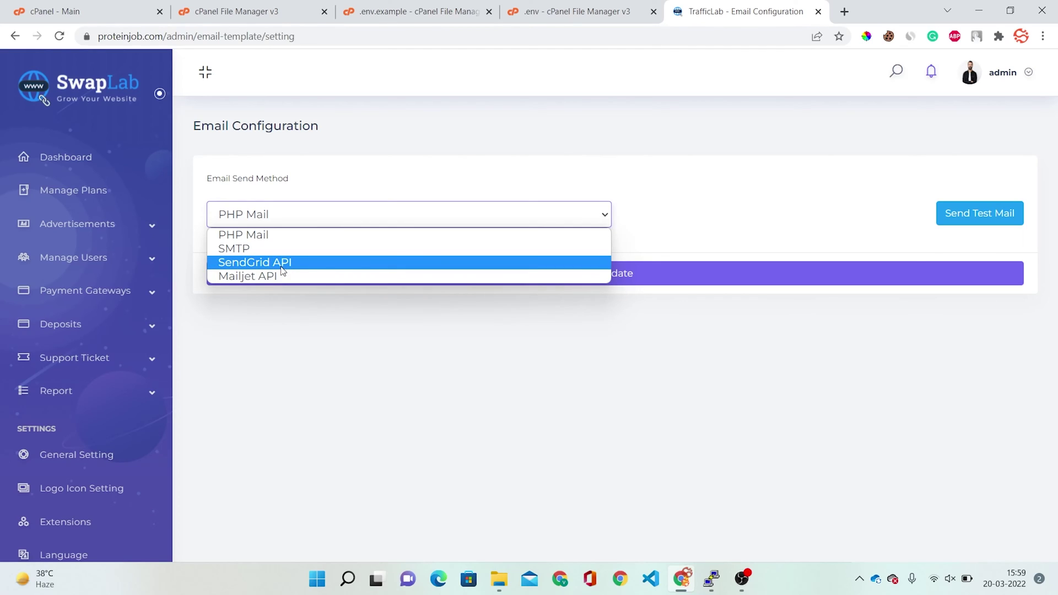
click(281, 267)
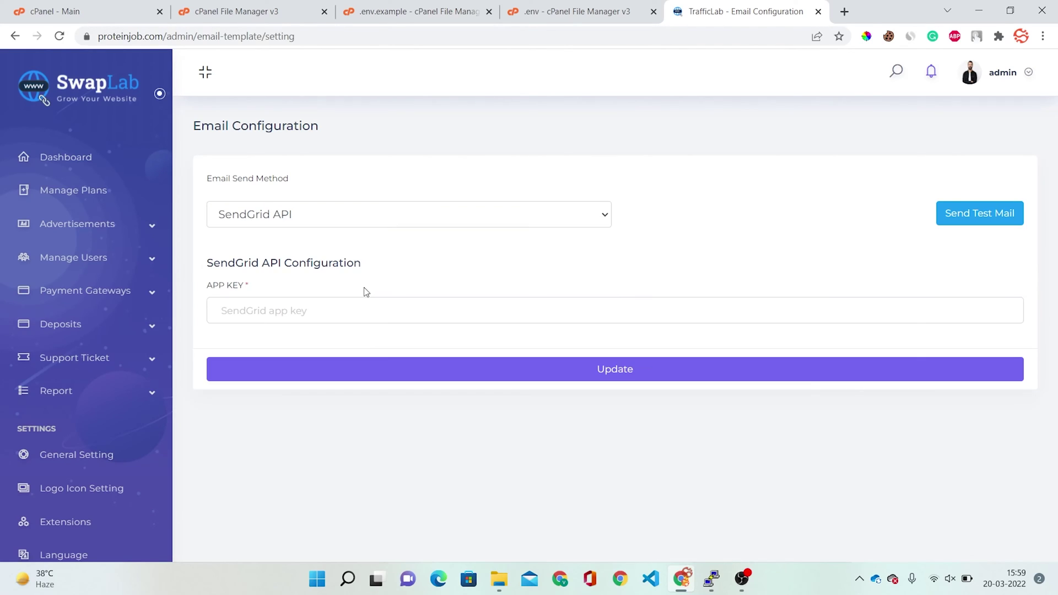
click(448, 303)
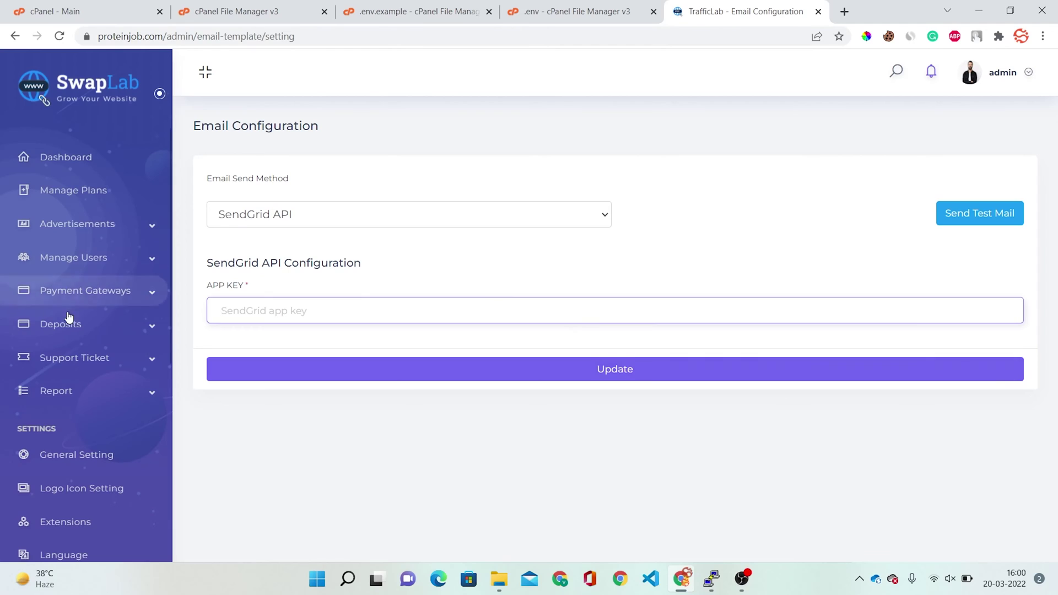
key(F5)
click(82, 326)
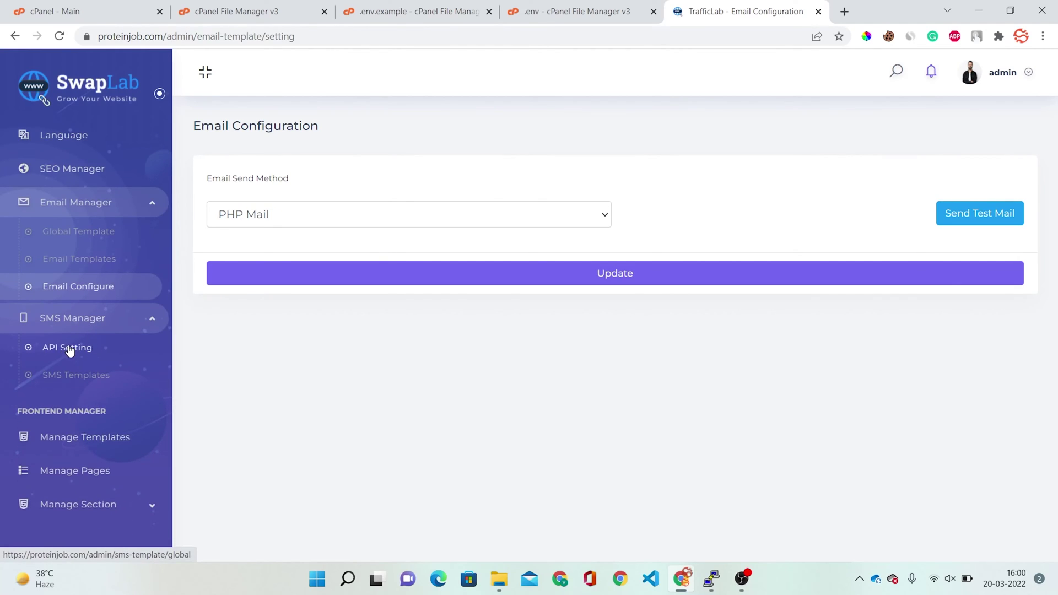
Step: Review the SMS API settings with the {{number}} short code, then the SMS Templates list
click(70, 348)
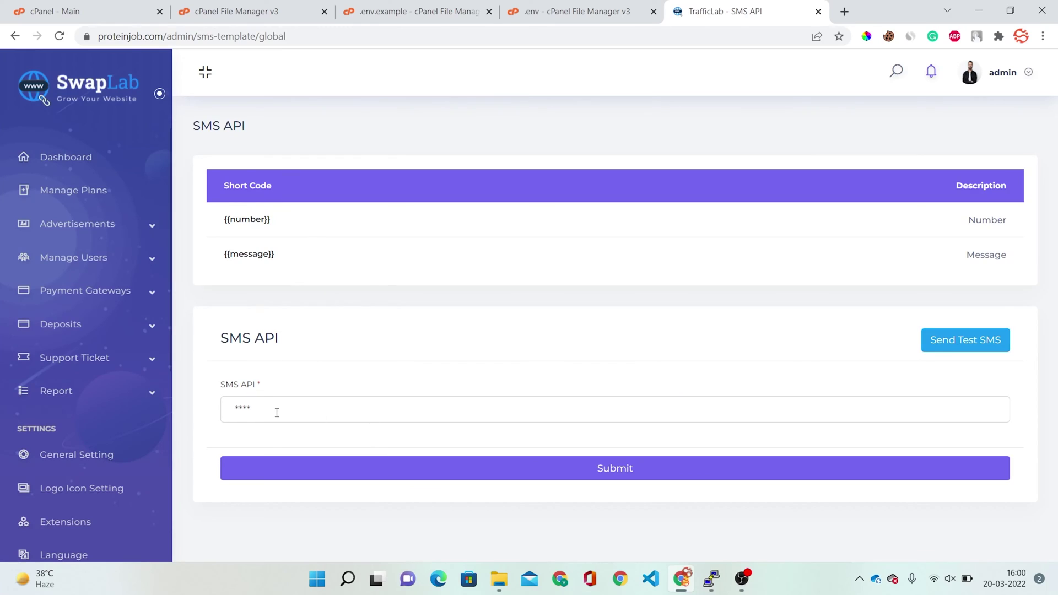
click(277, 413)
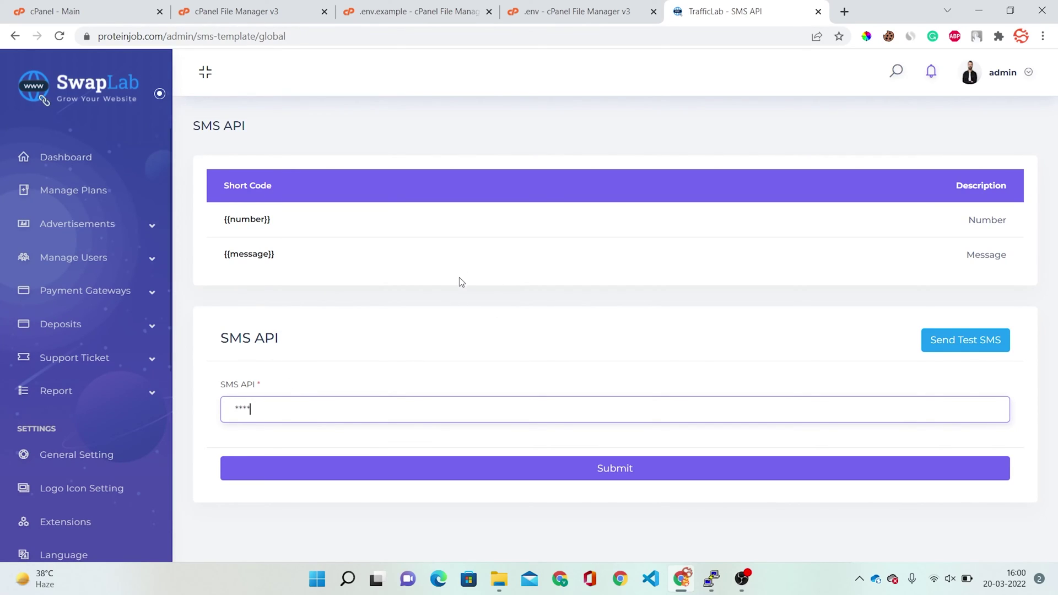
triple_click(241, 221)
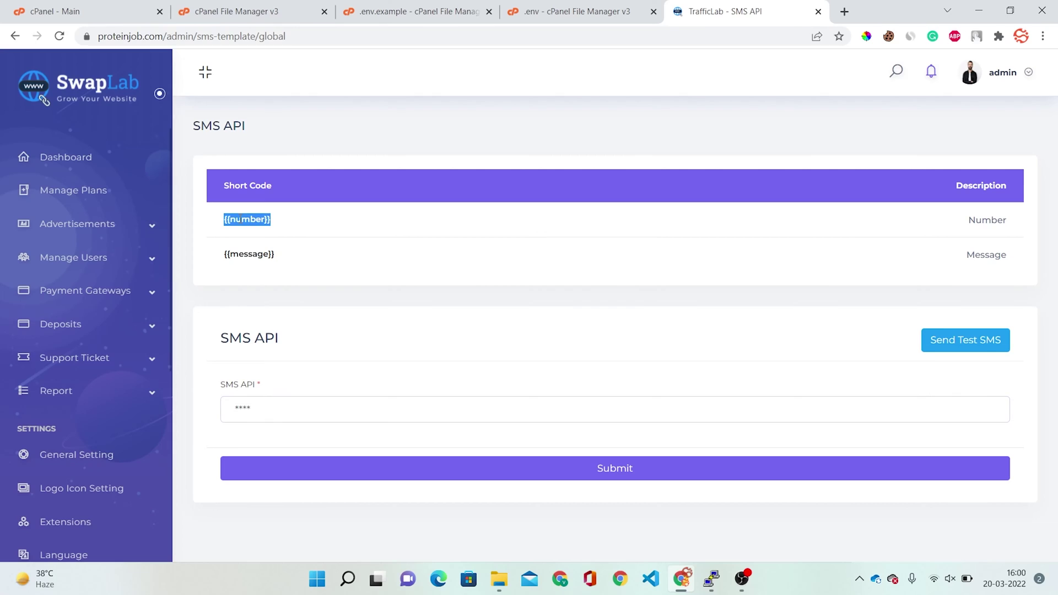
click(249, 248)
scroll(105, 316, down, 7)
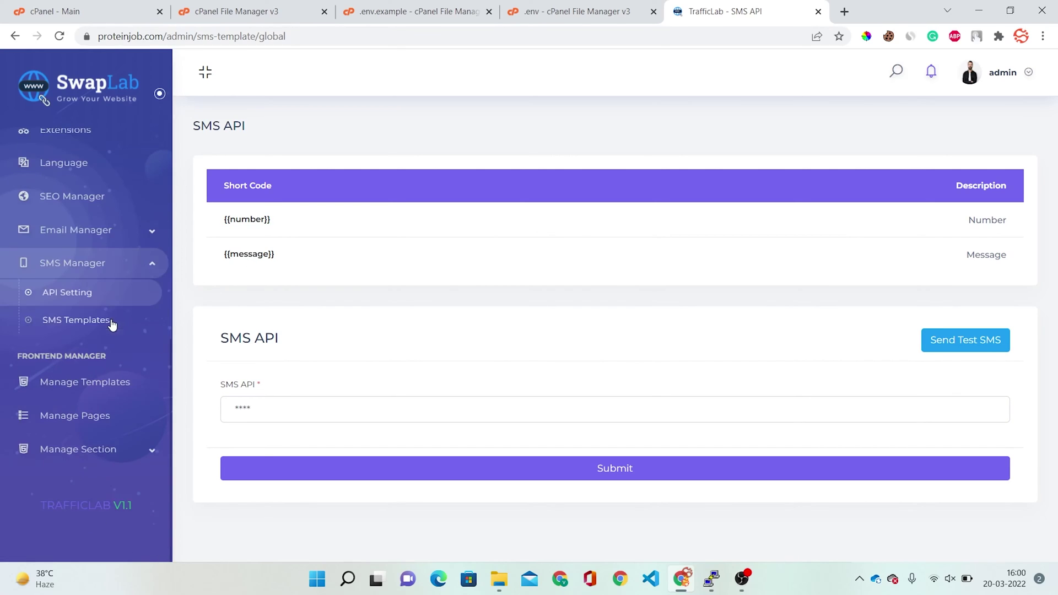
click(67, 319)
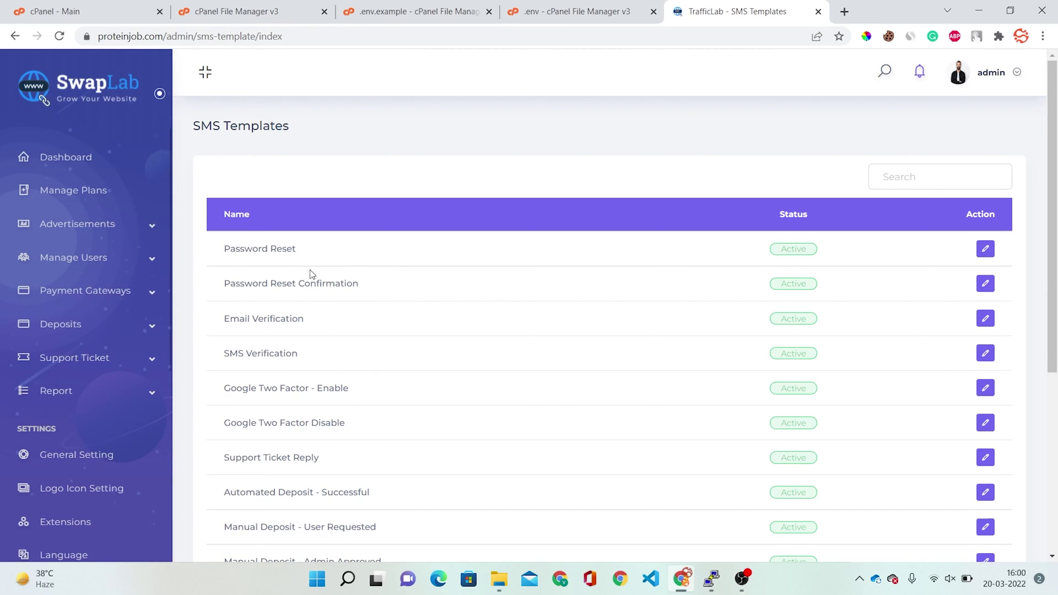
scroll(369, 287, down, 5)
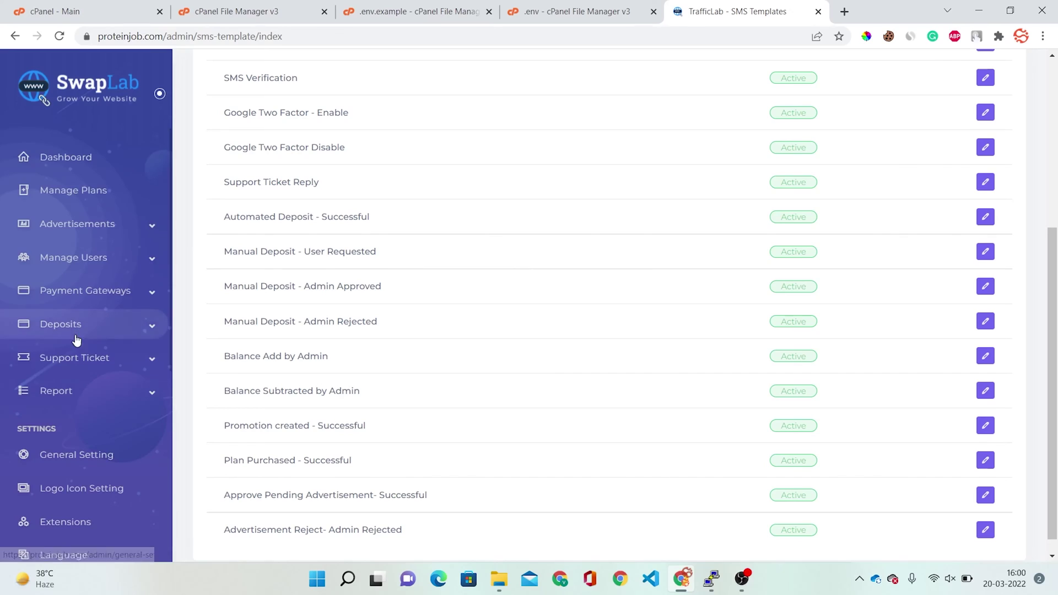
scroll(104, 330, down, 7)
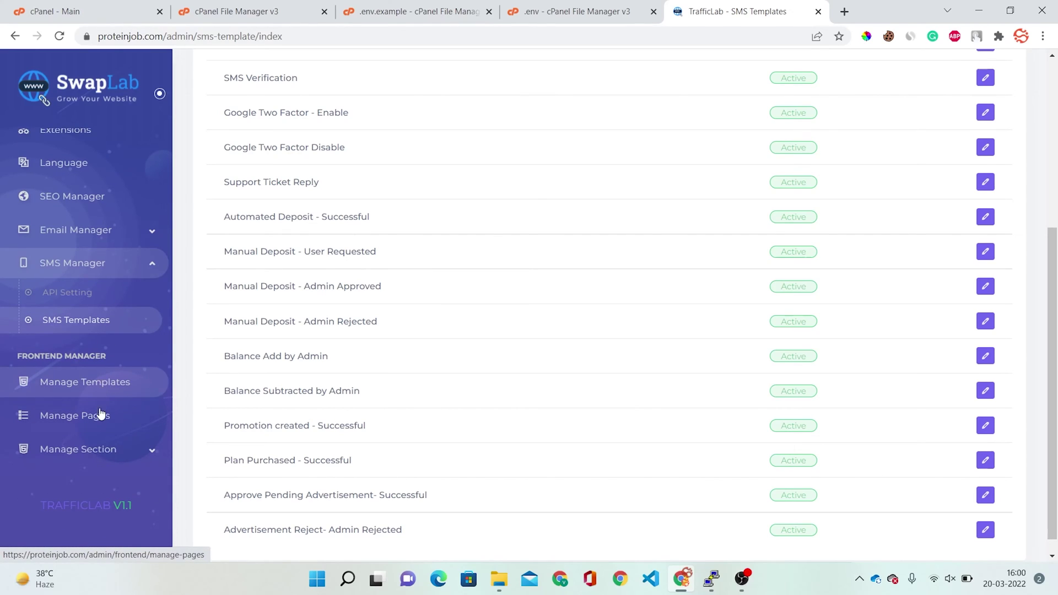
Step: Expand Manage Section and scroll through the frontend page sections
click(107, 449)
scroll(147, 383, down, 5)
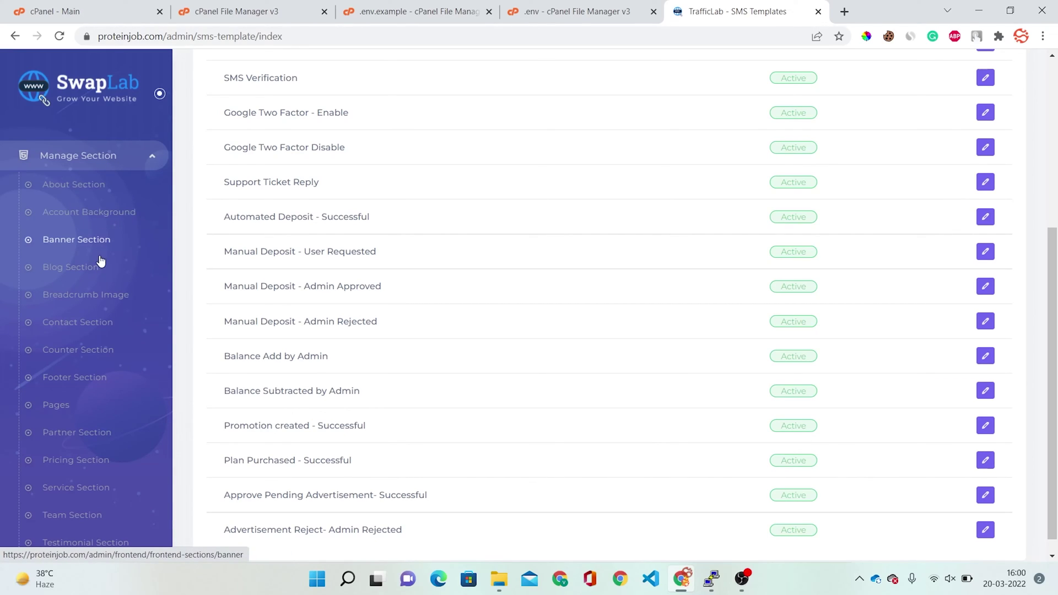
scroll(144, 331, down, 2)
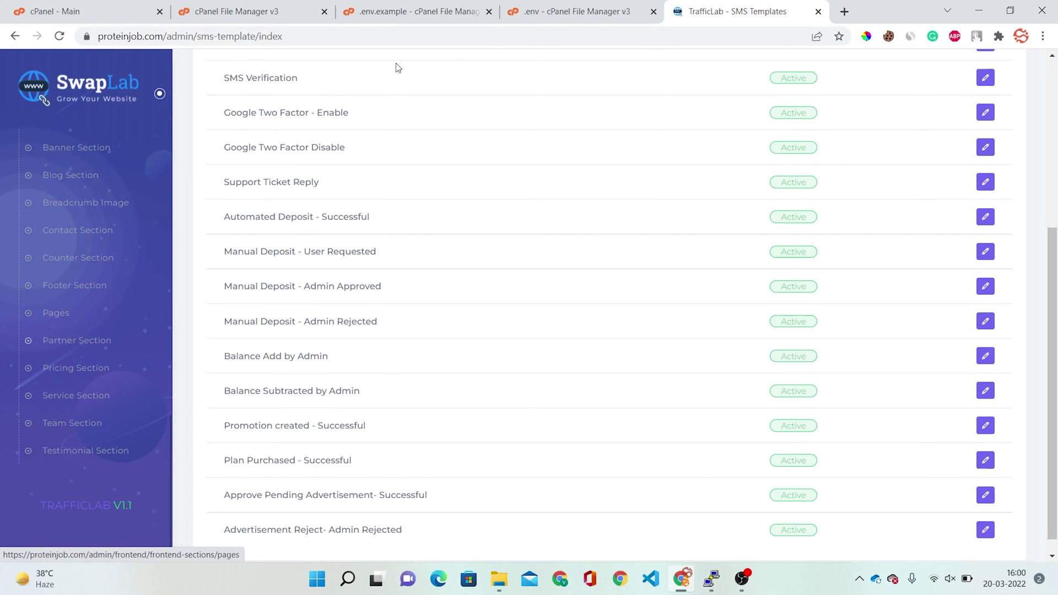
scroll(435, 291, up, 1)
scroll(435, 292, up, 2)
scroll(118, 331, up, 6)
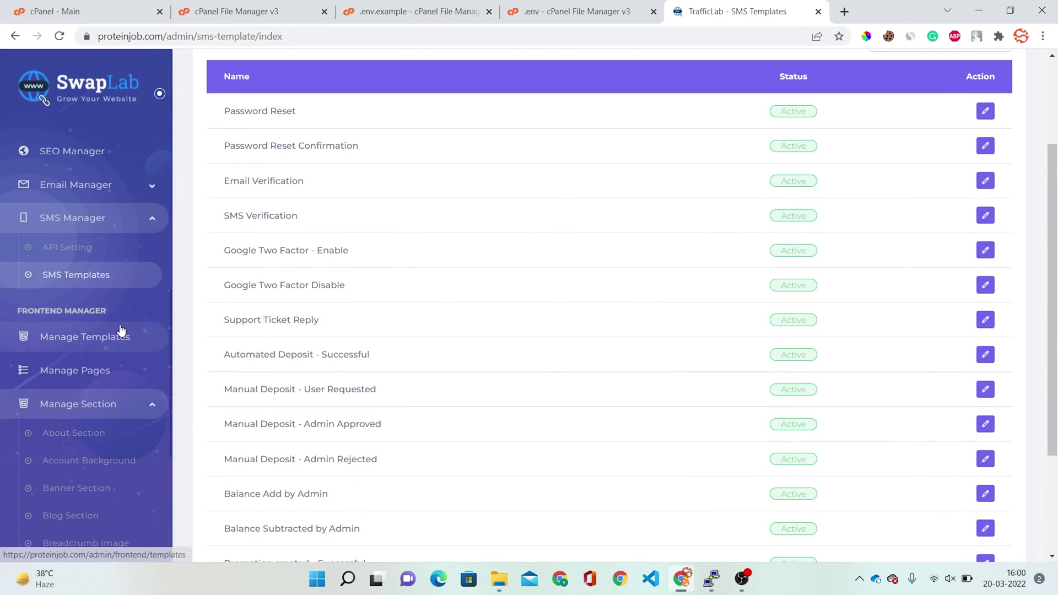
scroll(104, 342, down, 4)
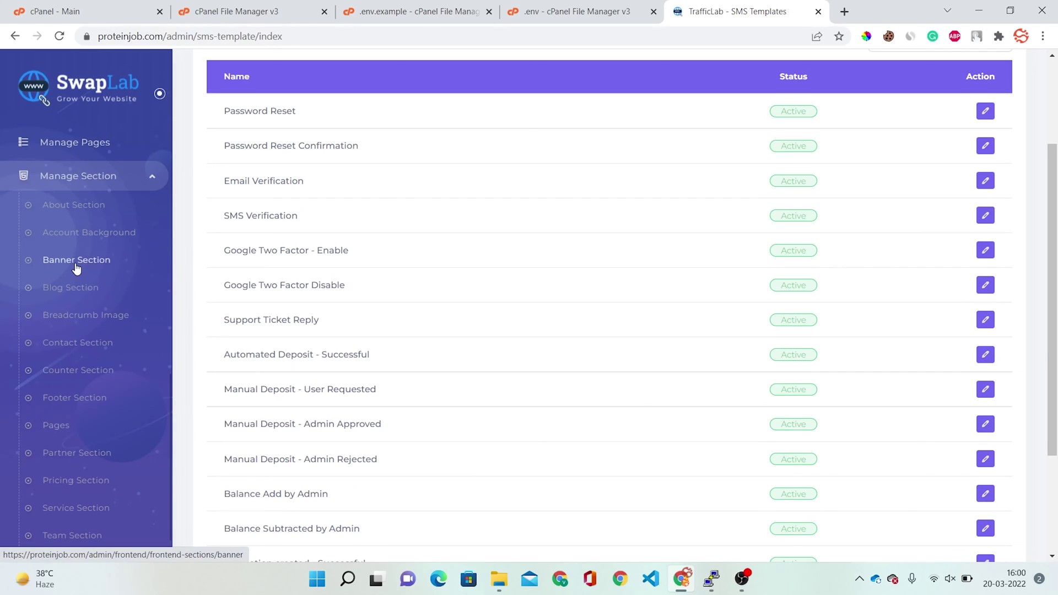
scroll(76, 268, down, 2)
scroll(342, 118, up, 3)
Step: Trim the address to proteinjob.com to load the public home page
drag(285, 36, 164, 54)
key(BackSpace)
key(Return)
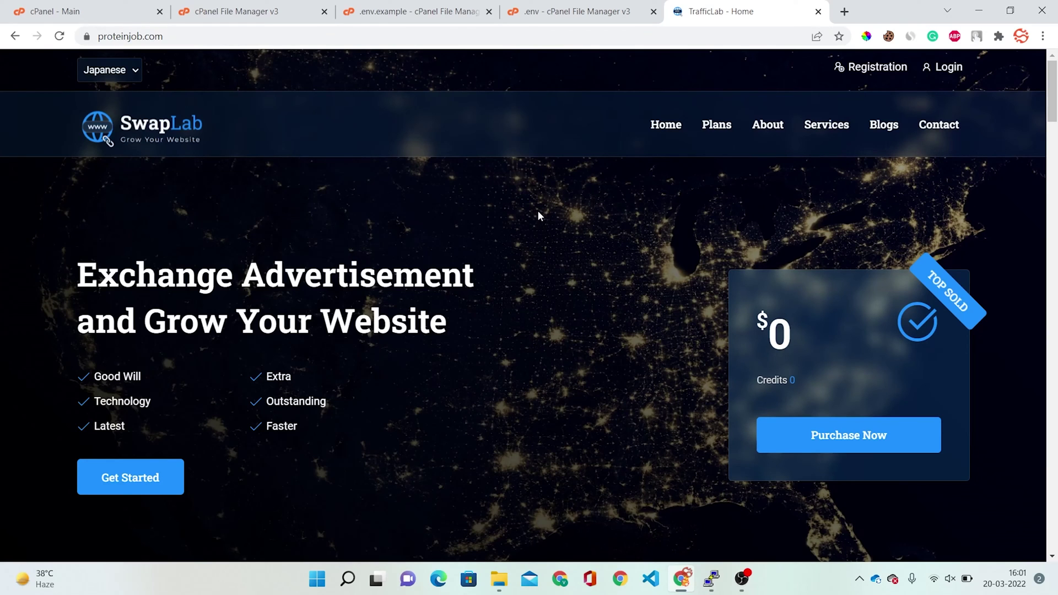
Step: Fill in the Registration form, accept the terms and create the test user account
click(878, 68)
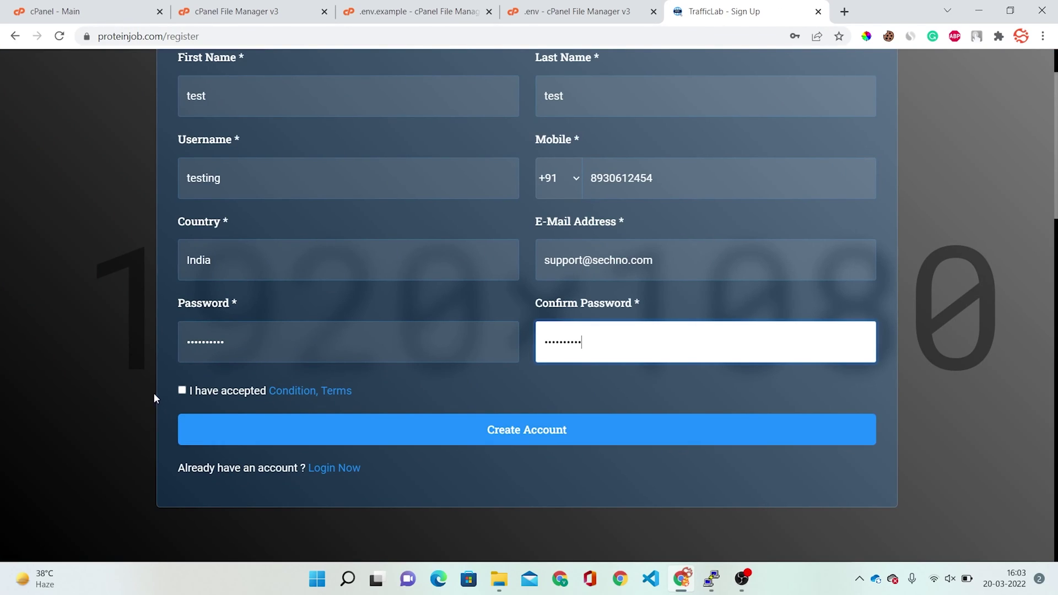
click(182, 390)
click(496, 435)
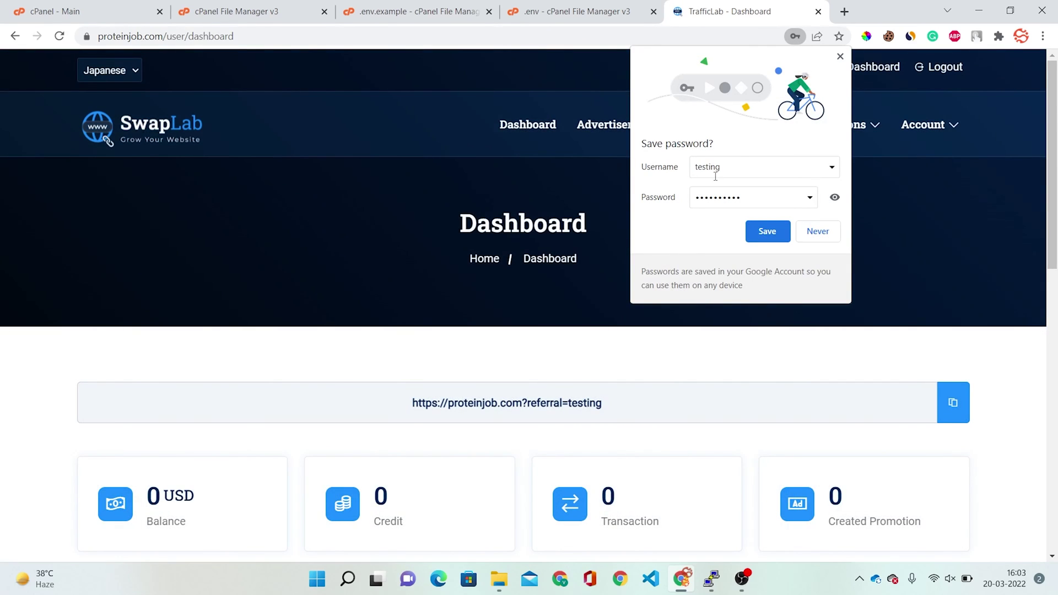
Step: Dismiss Chrome's save-password prompt and glance over the dashboard cards
click(840, 57)
scroll(551, 250, down, 5)
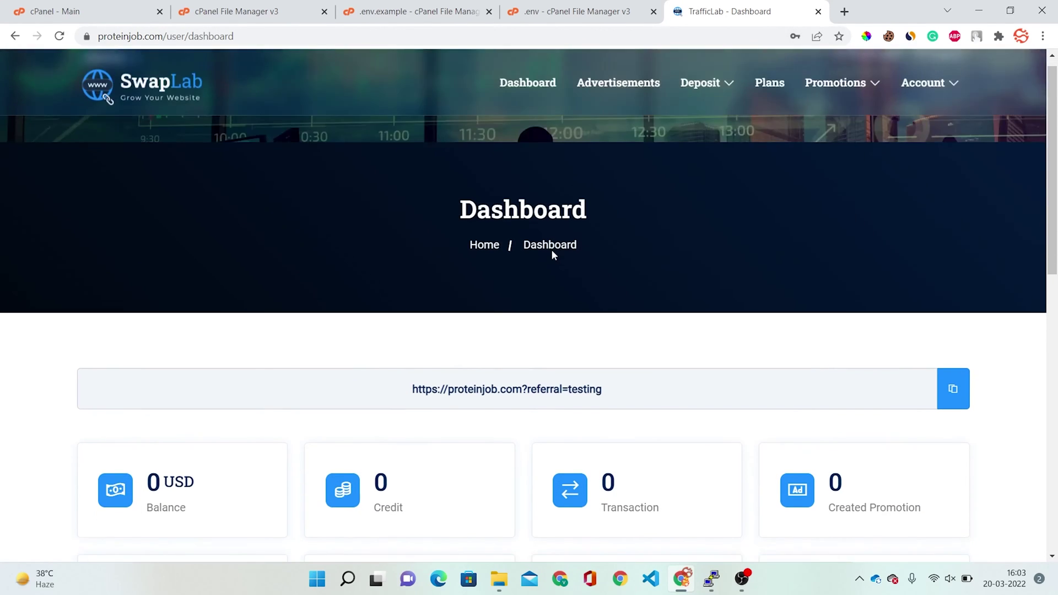
scroll(432, 269, up, 1)
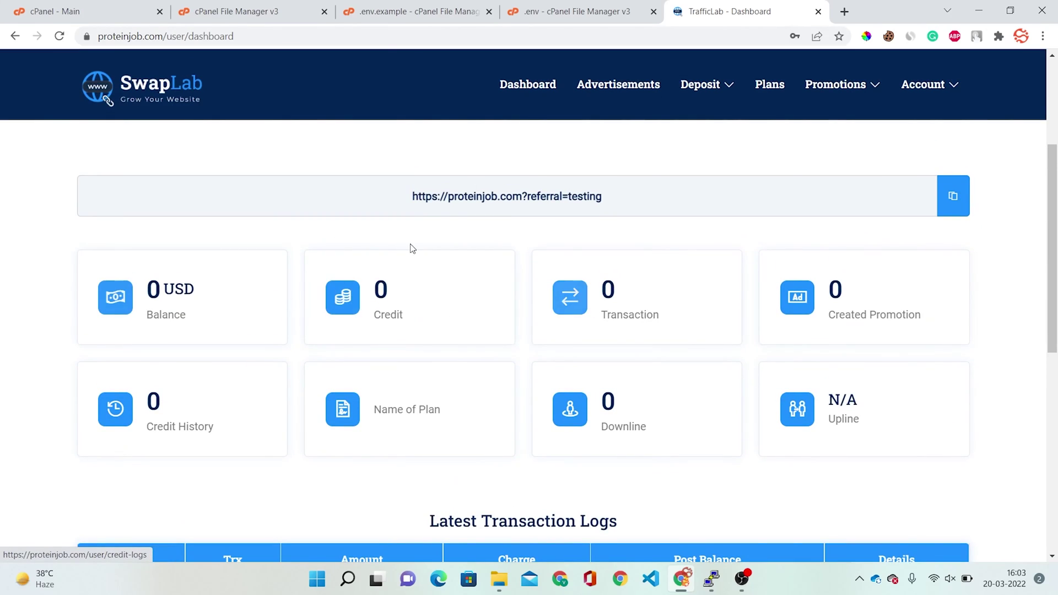
Step: Select the referral link text, then scroll through the dashboard stats and empty transaction logs
double_click(457, 191)
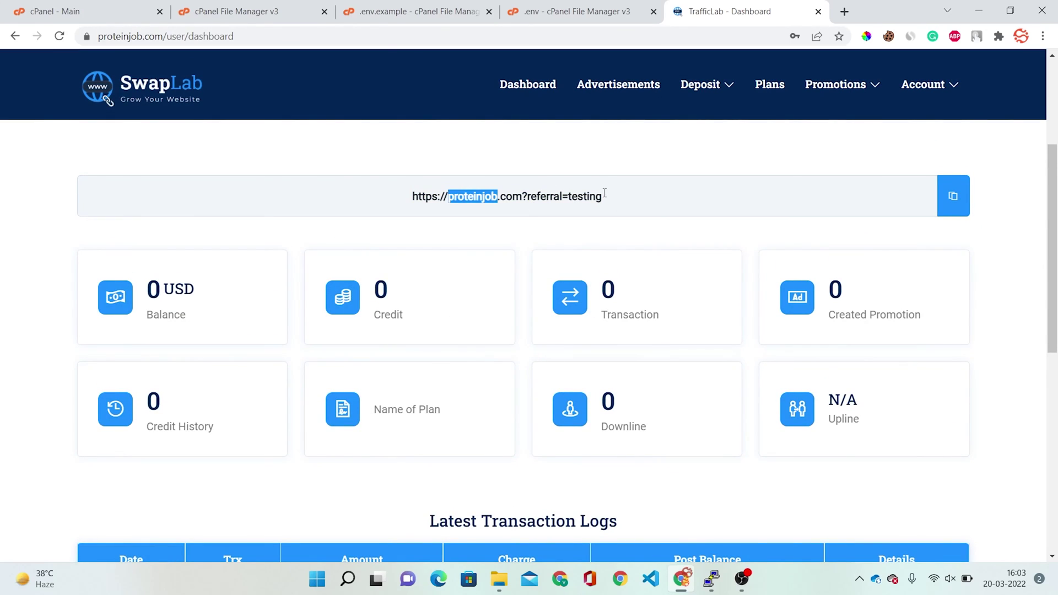
drag(604, 196, 407, 208)
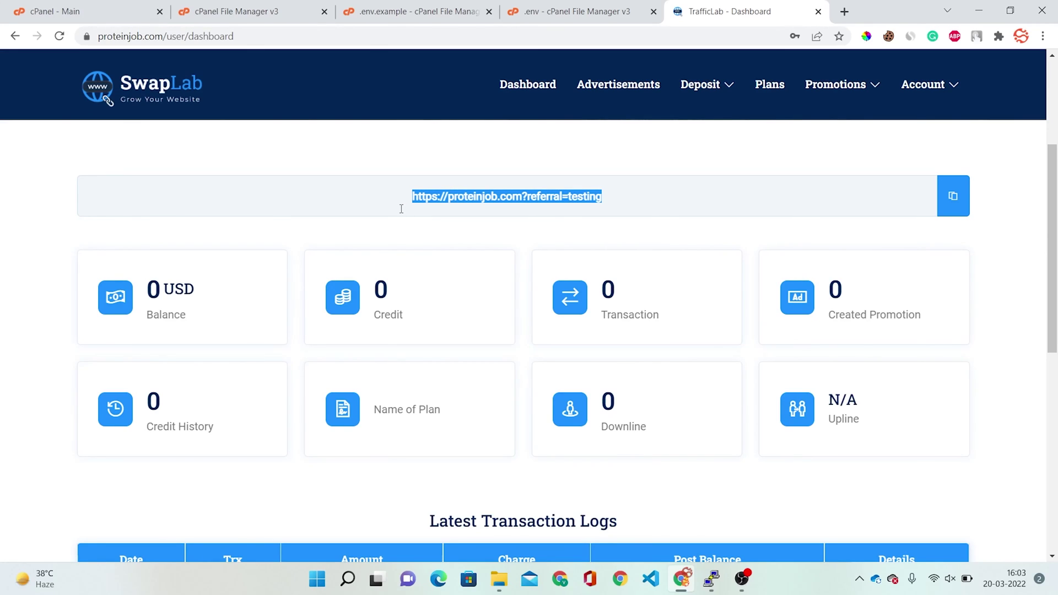
click(401, 209)
scroll(358, 275, up, 1)
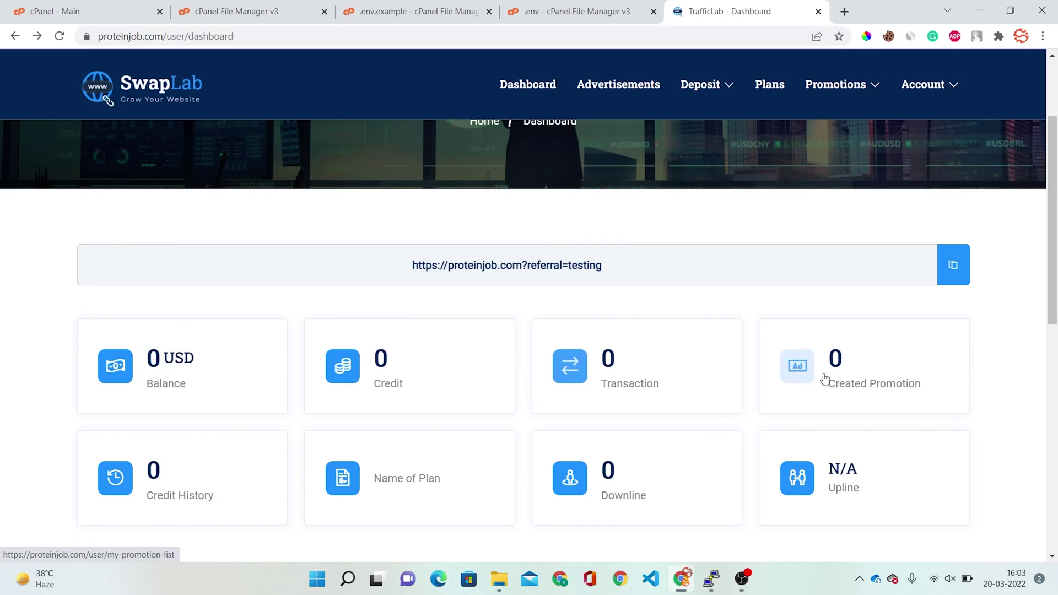
scroll(829, 363, down, 1)
scroll(830, 378, down, 2)
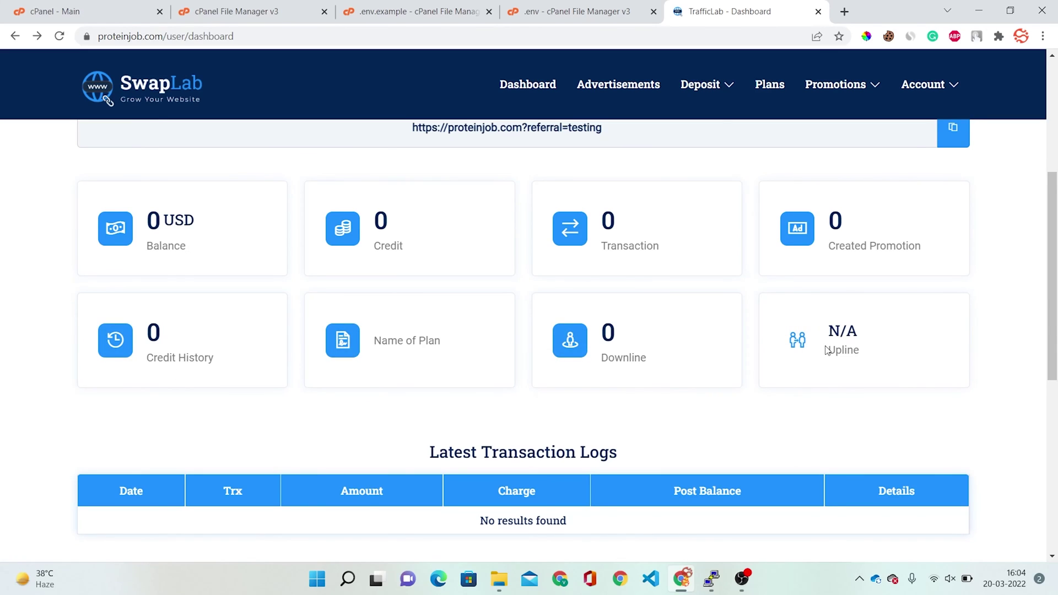
scroll(703, 242, up, 5)
scroll(703, 241, down, 6)
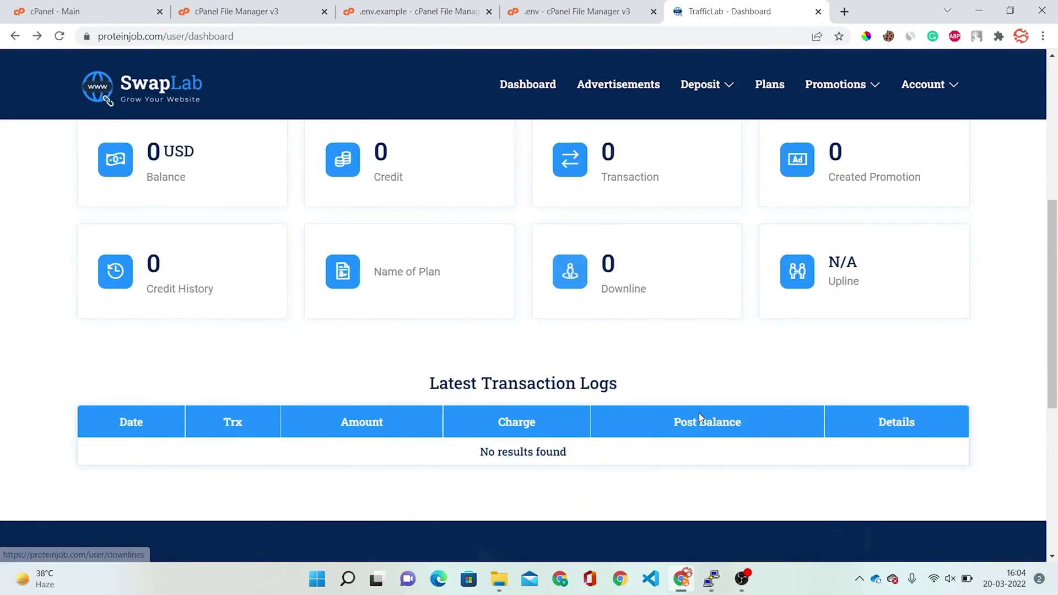
scroll(626, 367, up, 6)
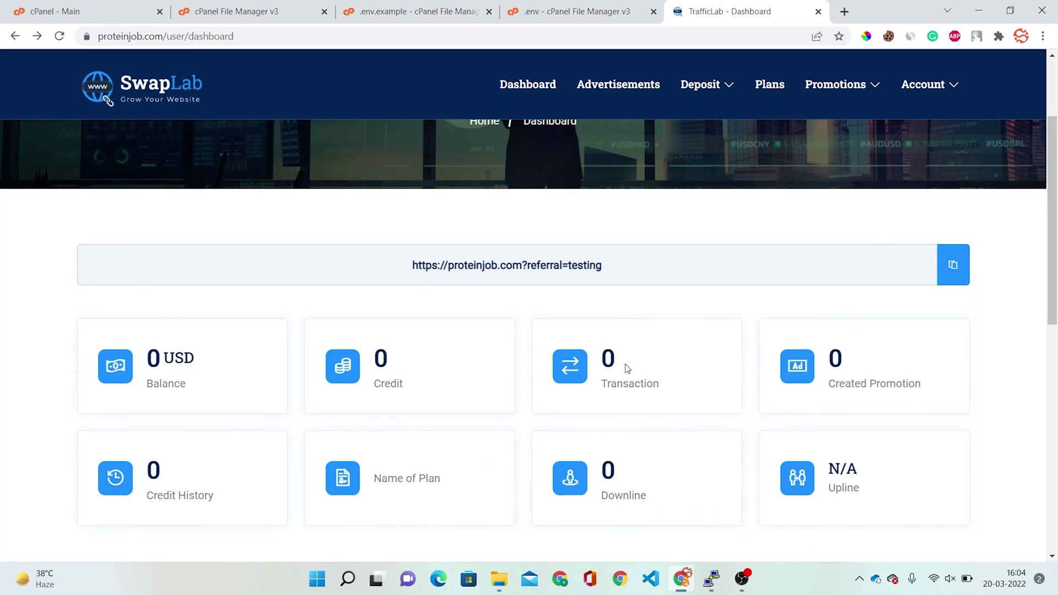
scroll(627, 368, down, 4)
scroll(661, 371, up, 3)
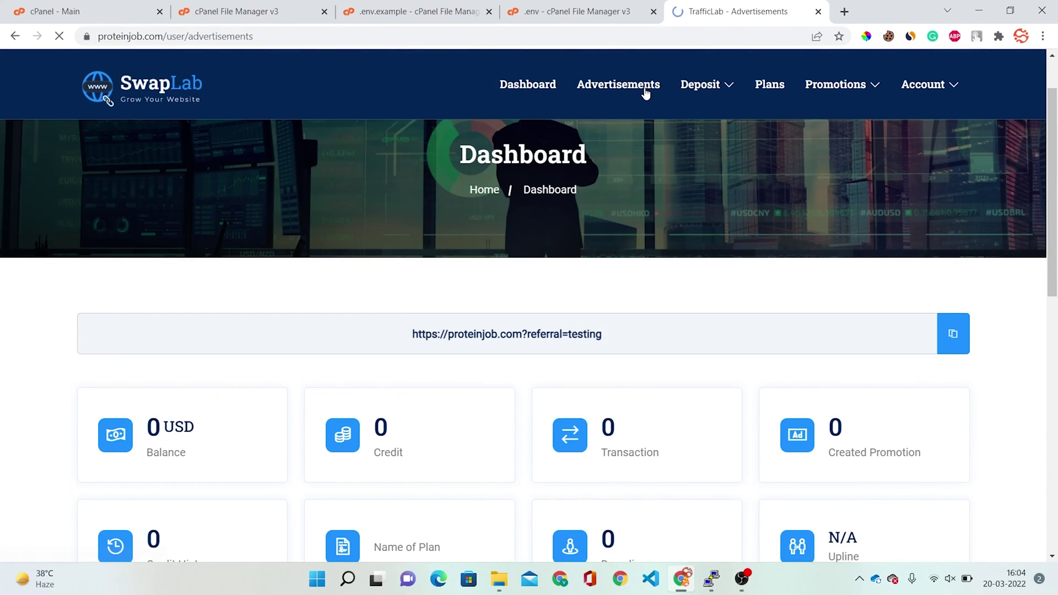
Step: Scroll through the Advertisements page, which reports "No advertisement found!"
scroll(593, 282, down, 3)
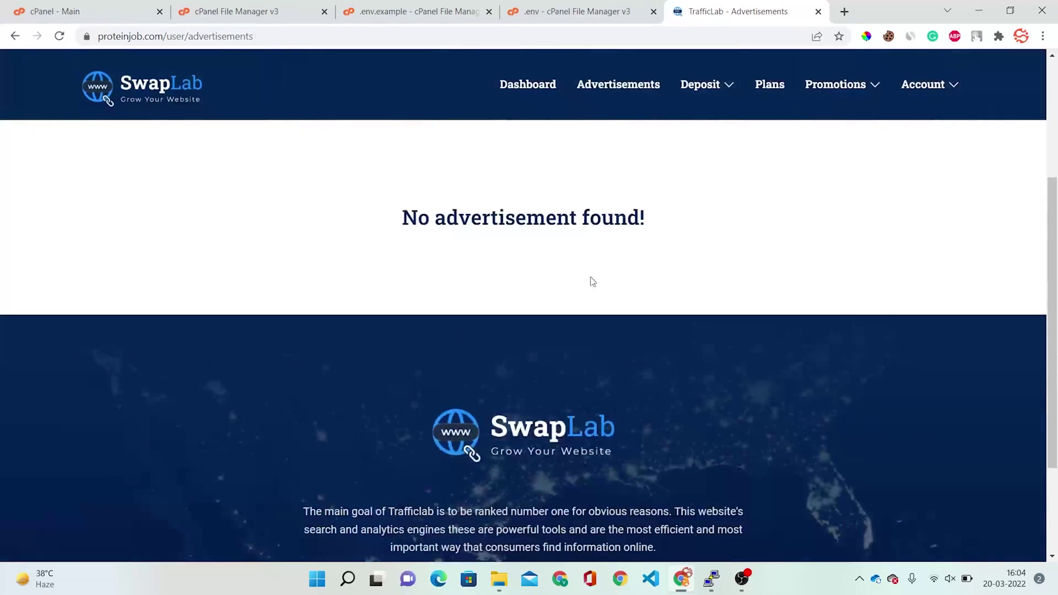
scroll(607, 223, up, 2)
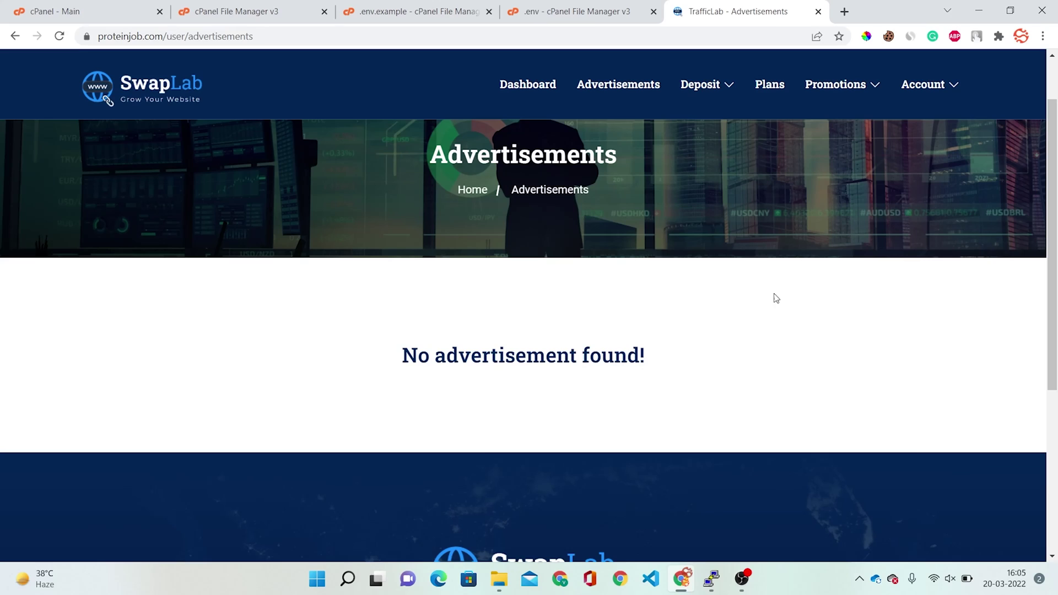
scroll(827, 232, down, 1)
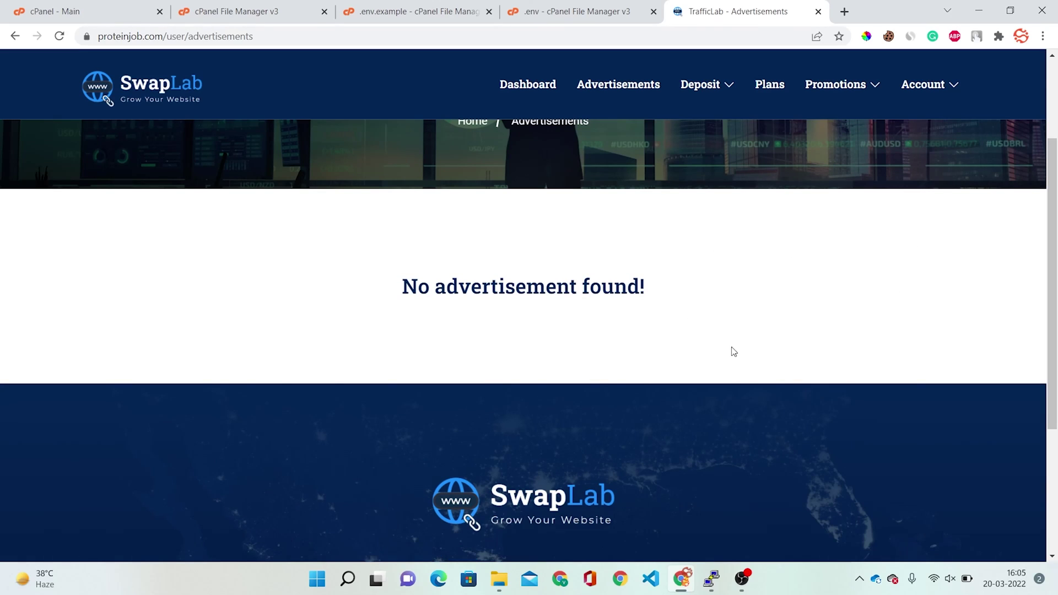